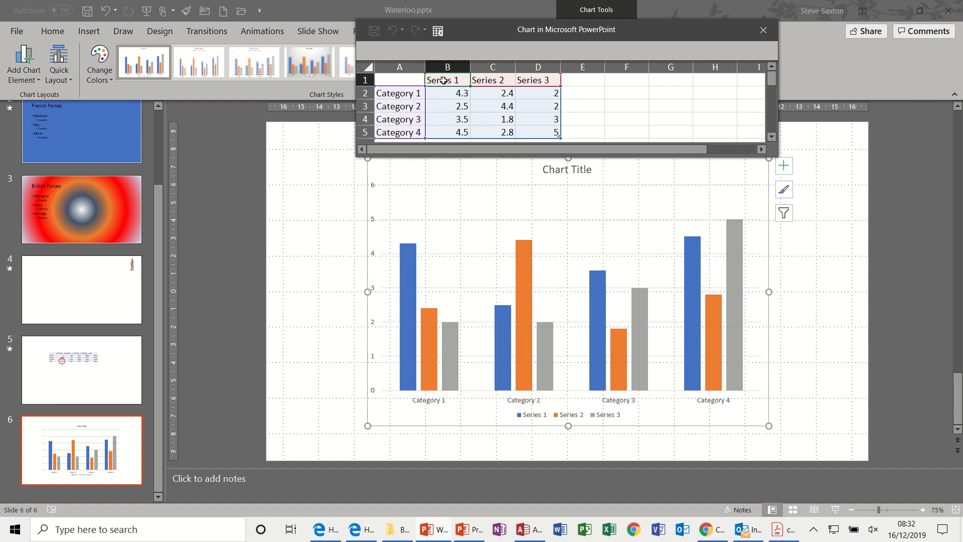
# Rename the three series headers in the chart's data sheet to Men, Women and Children.
pyautogui.write('Mer')
pyautogui.click(478, 81)
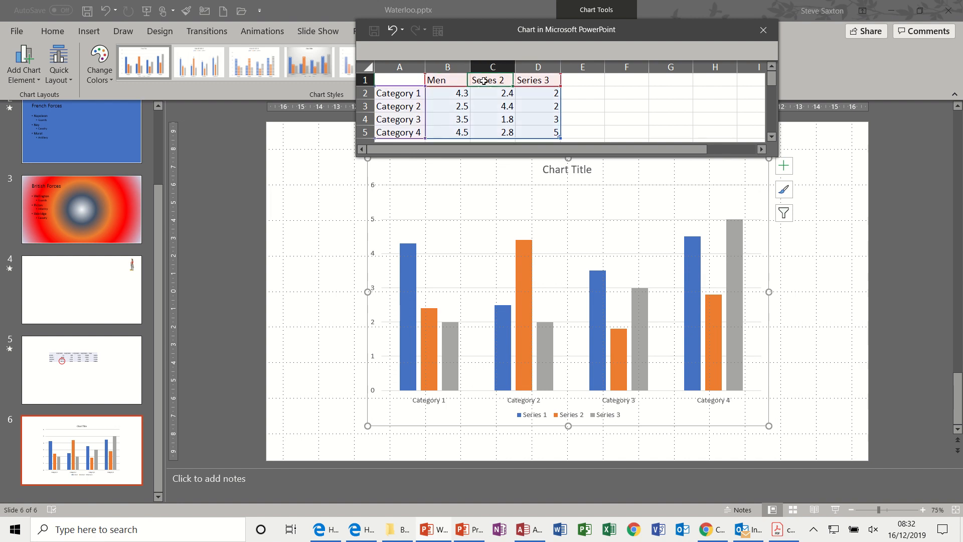
pyautogui.write('Women')
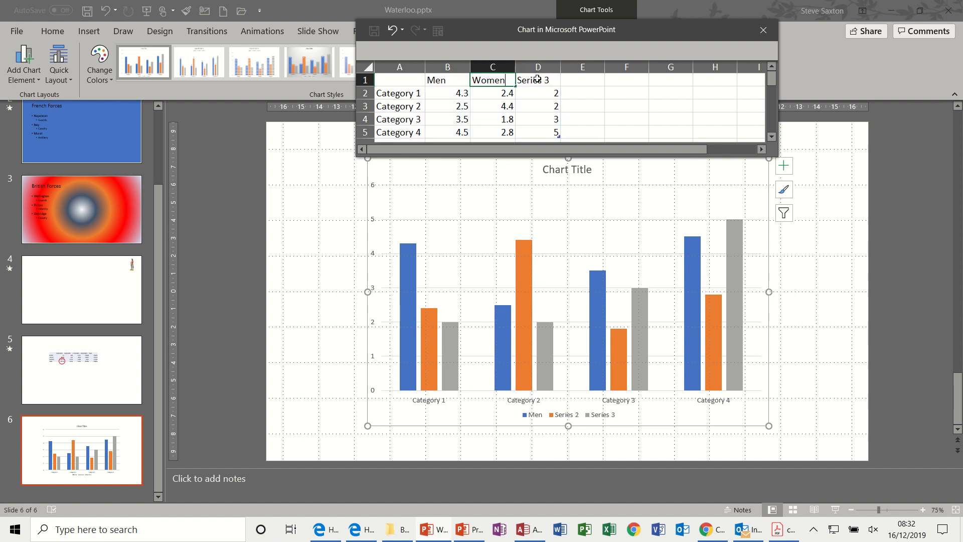
pyautogui.click(537, 79)
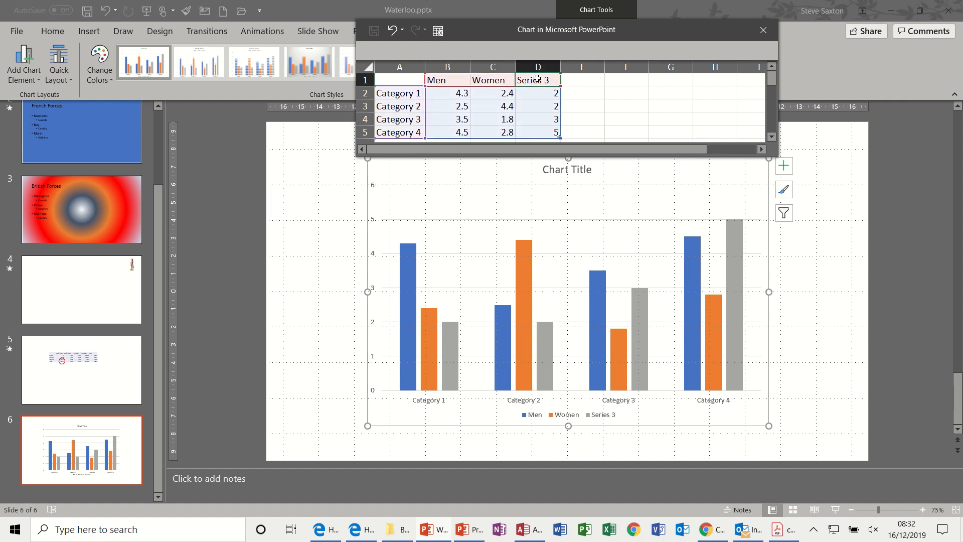
pyautogui.write('Children')
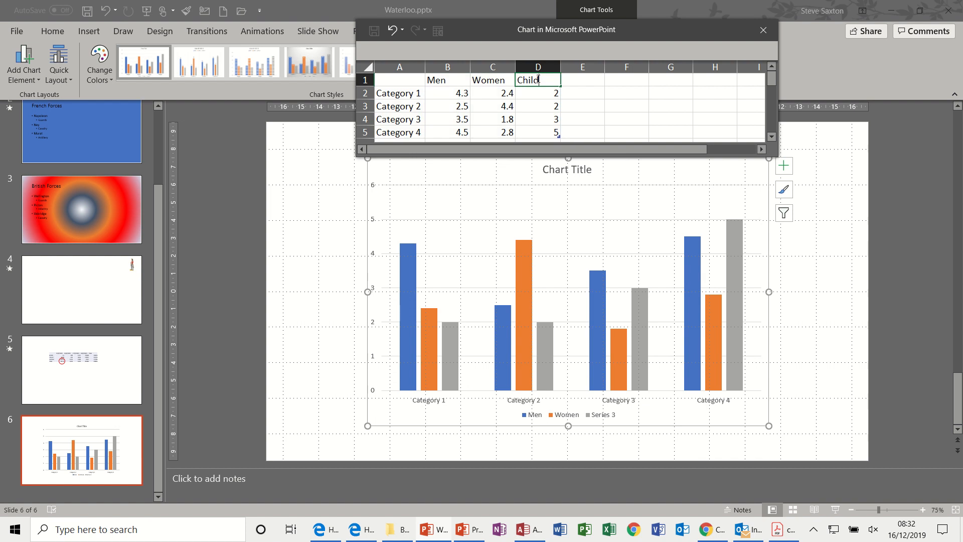
# Replace the four category labels in the chart's data sheet with the years 2016, 2017, 2018 and 2019.
pyautogui.click(411, 94)
pyautogui.write('2016')
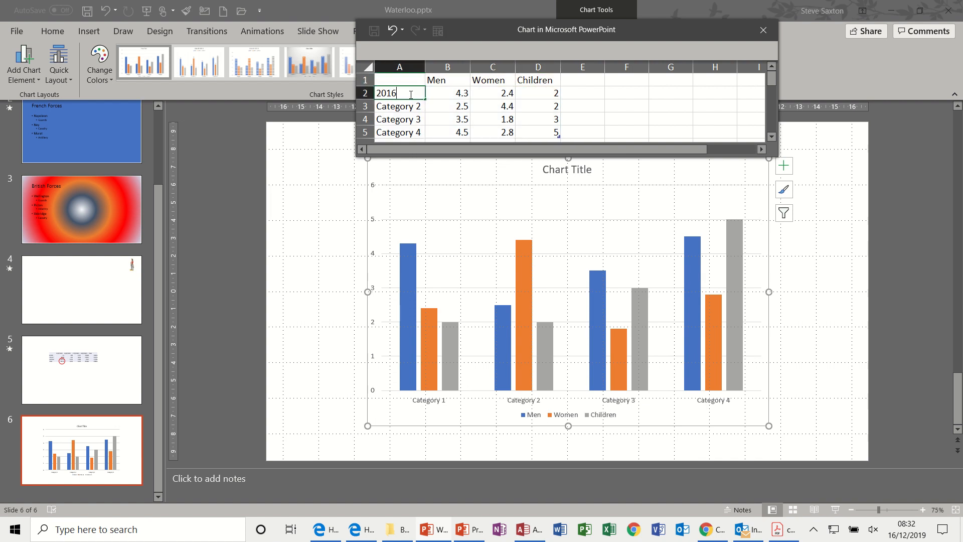
pyautogui.press('Return')
pyautogui.write('2017')
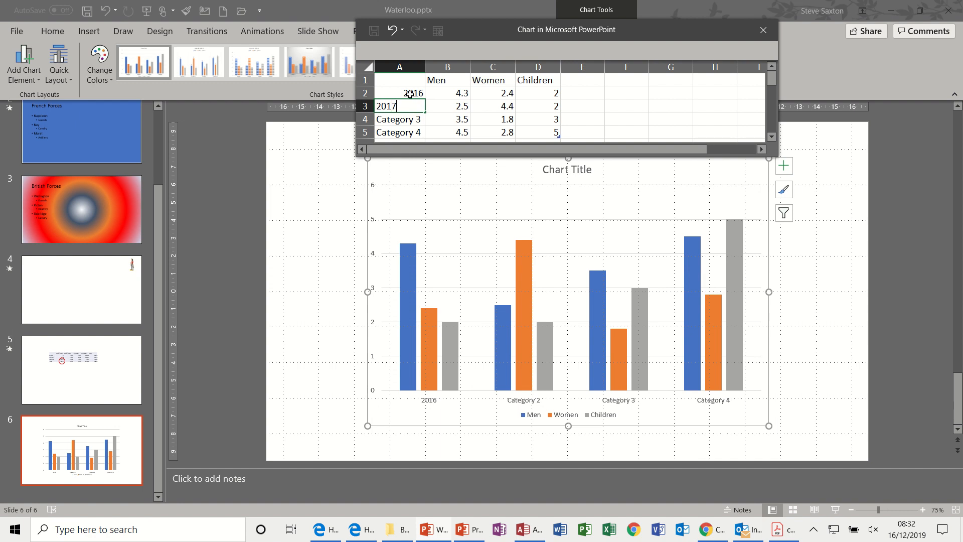
pyautogui.press('Return')
pyautogui.write('2018')
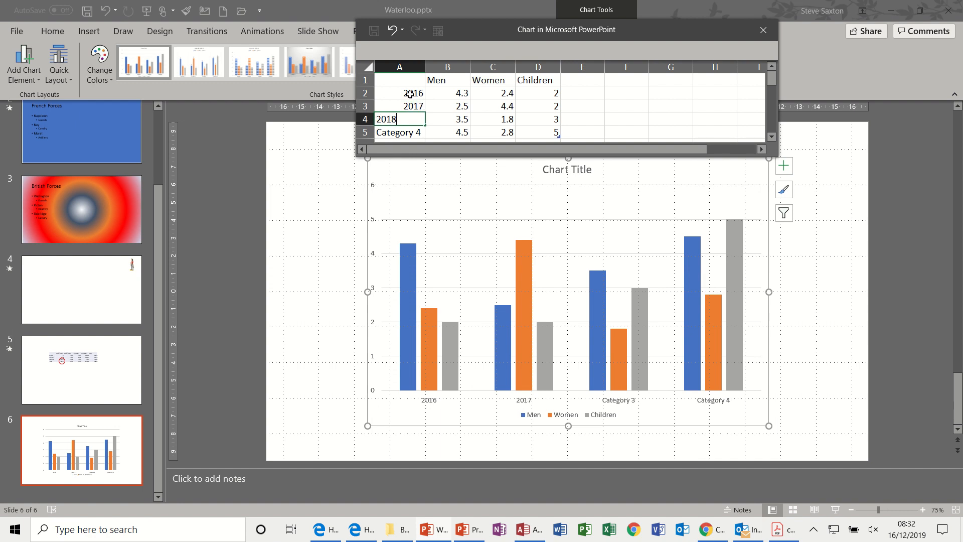
pyautogui.press('Return')
pyautogui.press('Return')
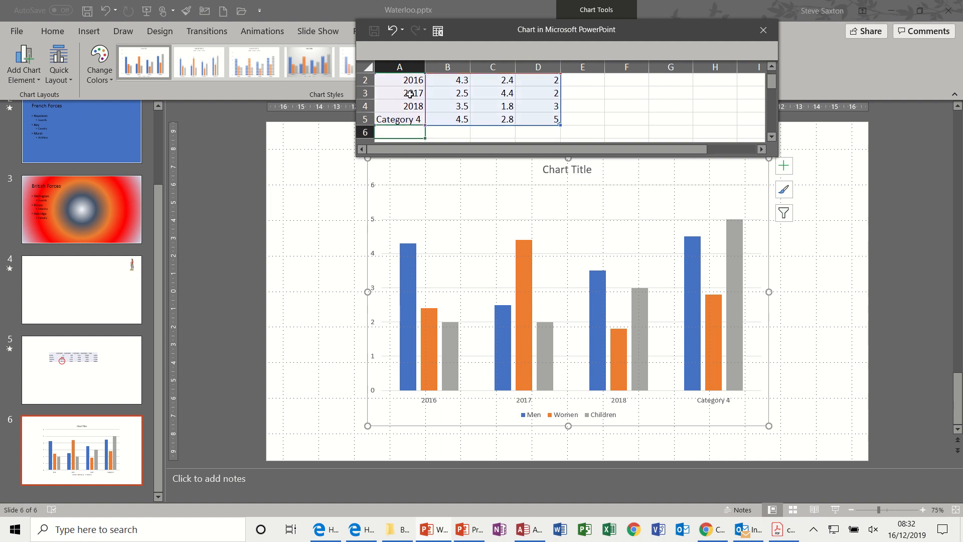
pyautogui.press('Up')
pyautogui.write('20')
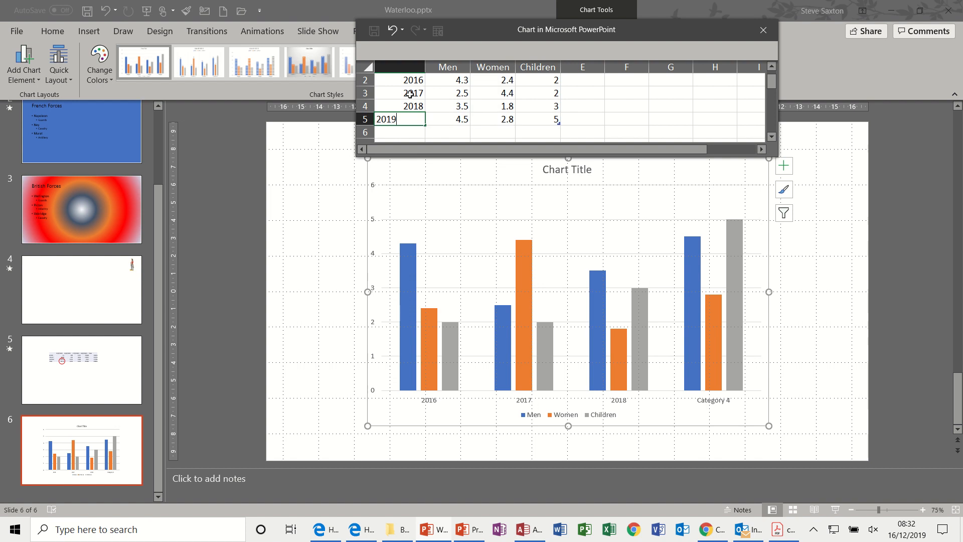
pyautogui.write('19')
pyautogui.click(479, 93)
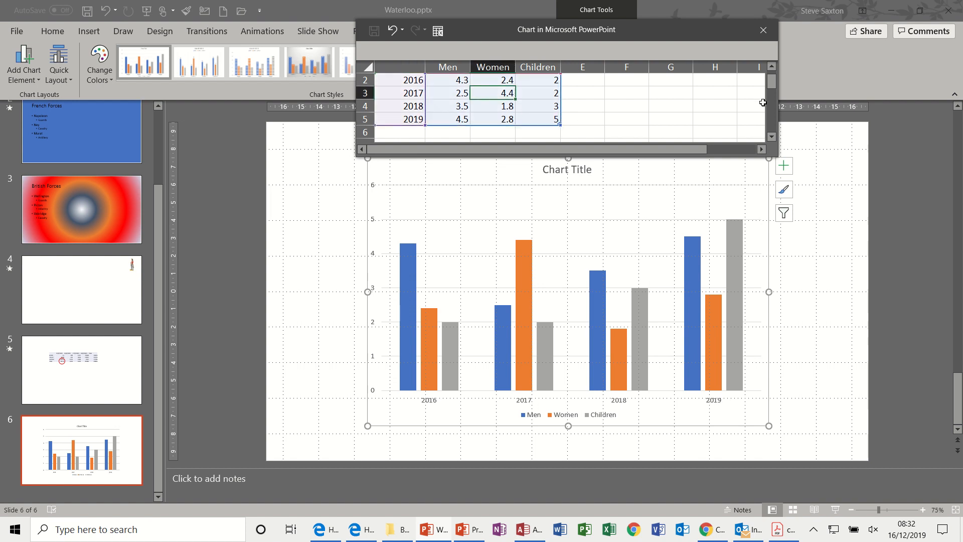
# Check the extent of the chart's data range in the data sheet, and close the sheet.
pyautogui.moveTo(769, 86); pyautogui.dragTo(769, 80)
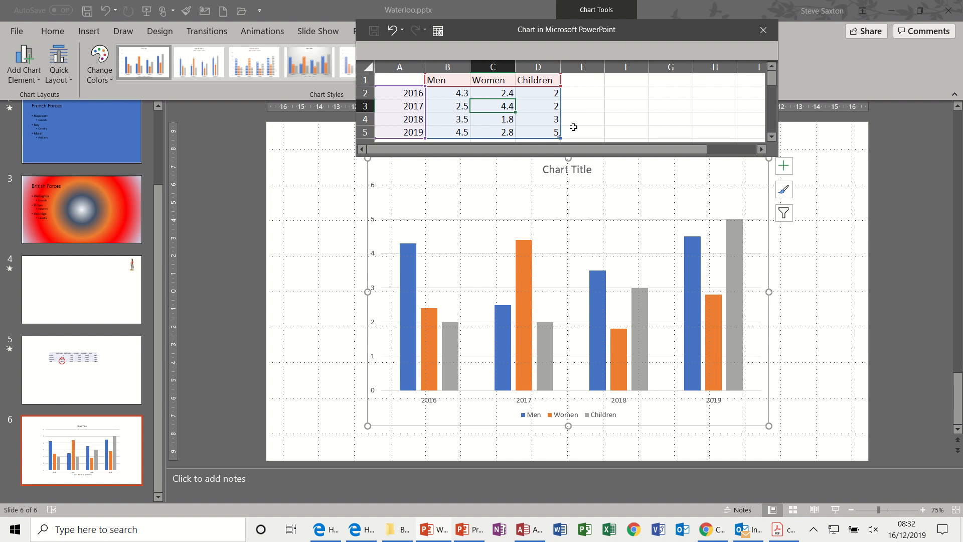
pyautogui.moveTo(585, 138)
pyautogui.mouseDown()
pyautogui.moveTo(594, 138)
pyautogui.moveTo(569, 137)
pyautogui.mouseUp()
pyautogui.click(772, 136)
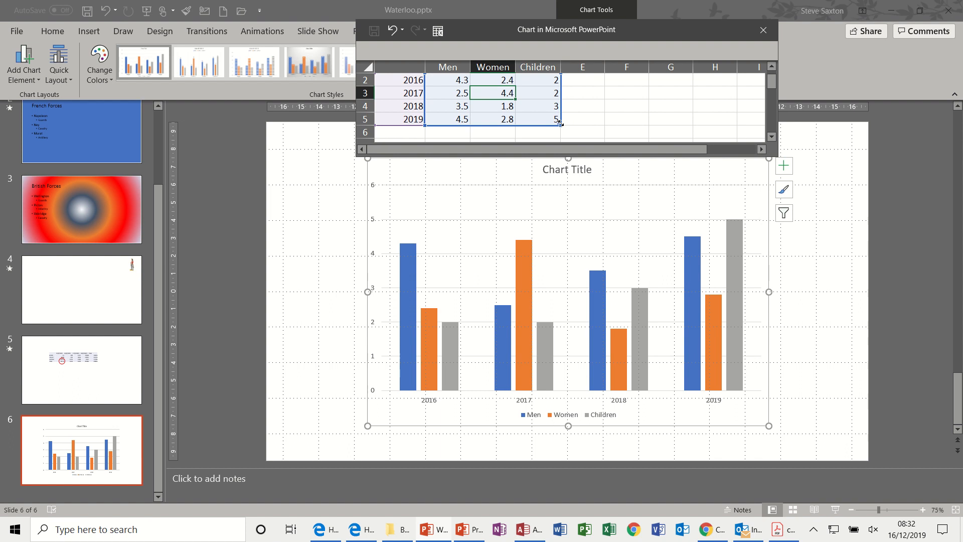
pyautogui.moveTo(561, 126); pyautogui.dragTo(561, 126)
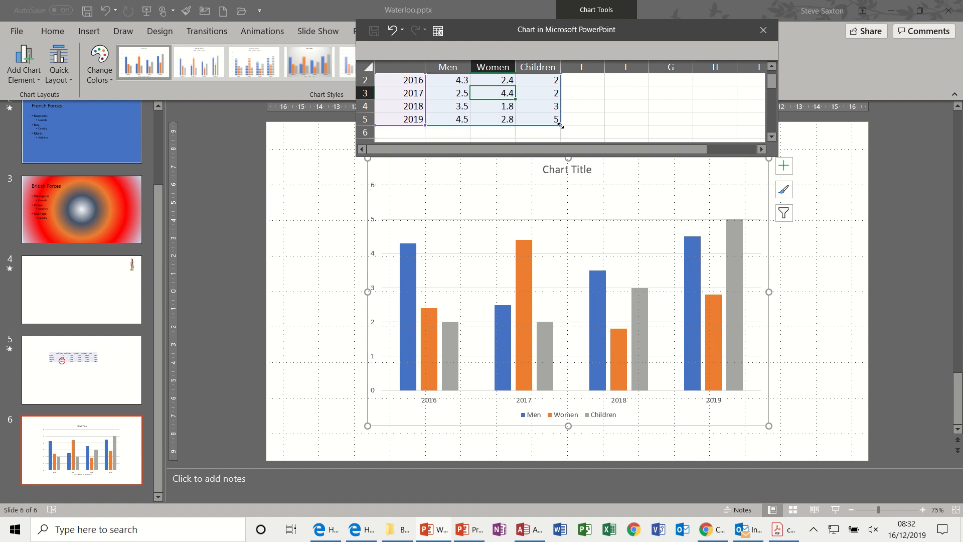
pyautogui.moveTo(772, 83); pyautogui.dragTo(772, 78)
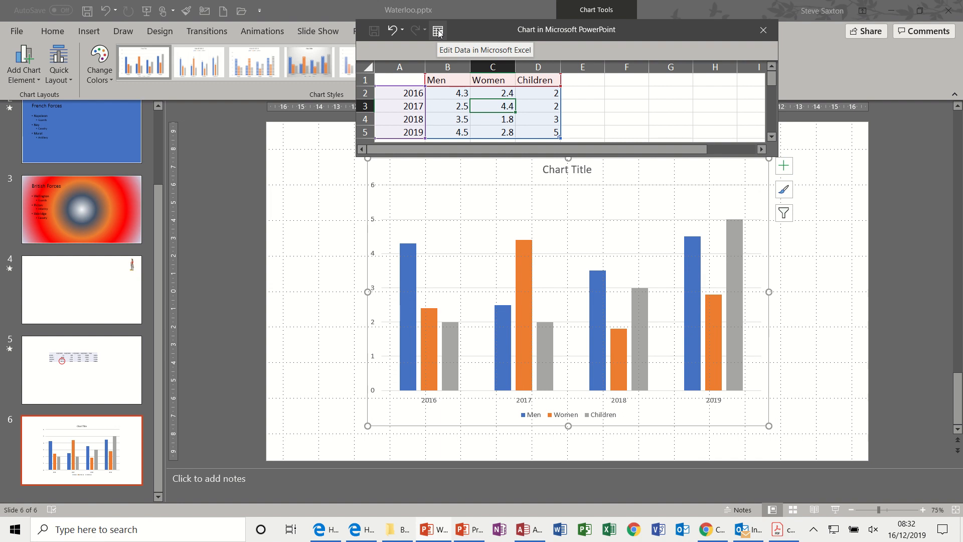
pyautogui.click(766, 31)
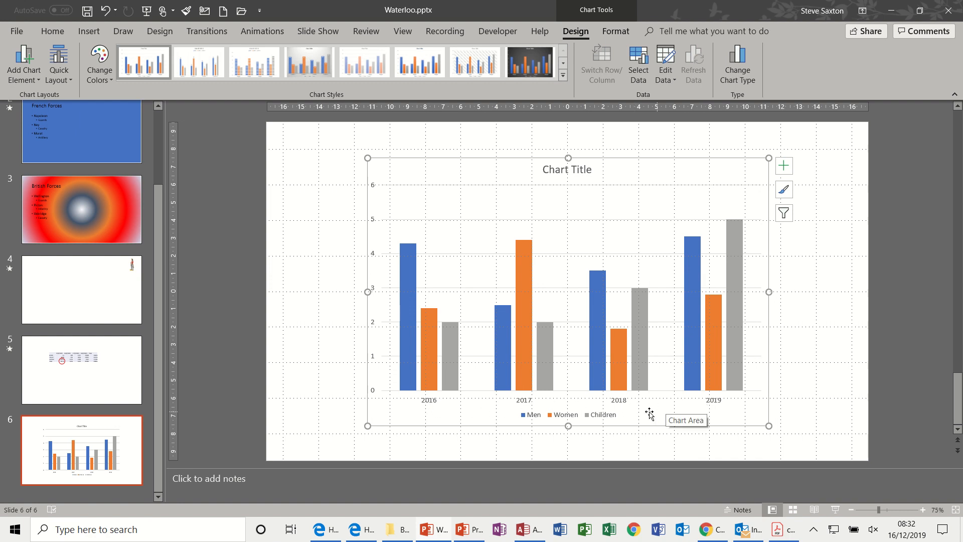
# Change the chart title to Waterloo.
pyautogui.click(583, 171)
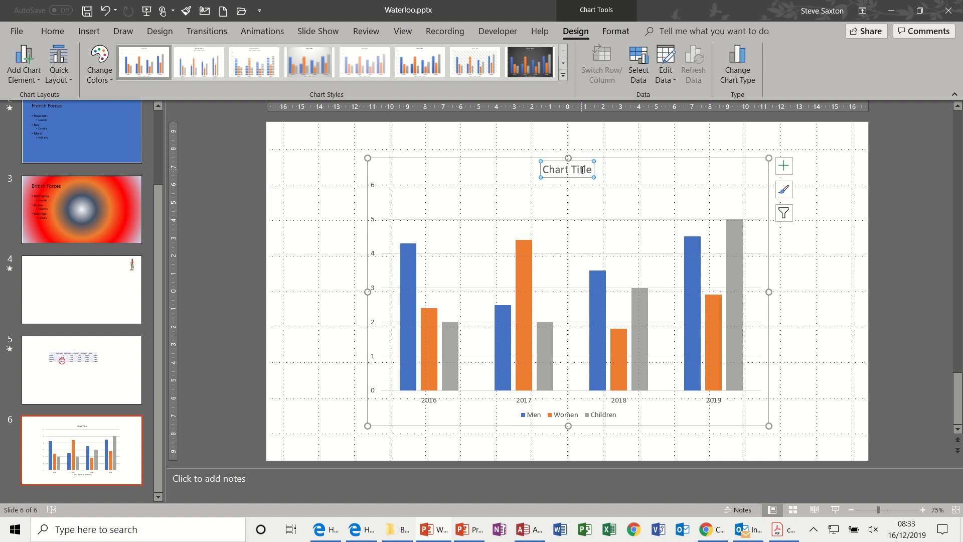
pyautogui.tripleClick(583, 172)
pyautogui.write('Waterloo')
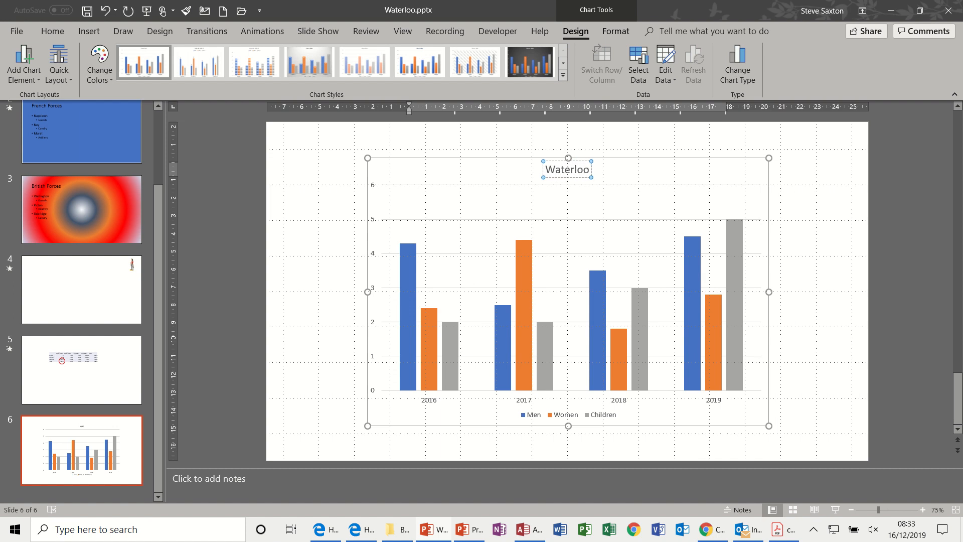
pyautogui.click(684, 180)
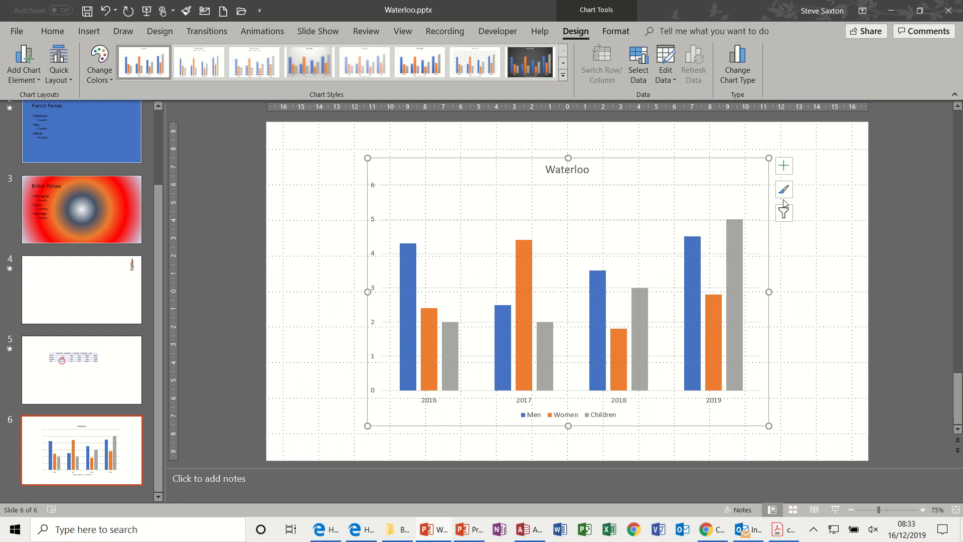
# Apply the chart style with the dark grey background to the Waterloo chart.
pyautogui.click(786, 172)
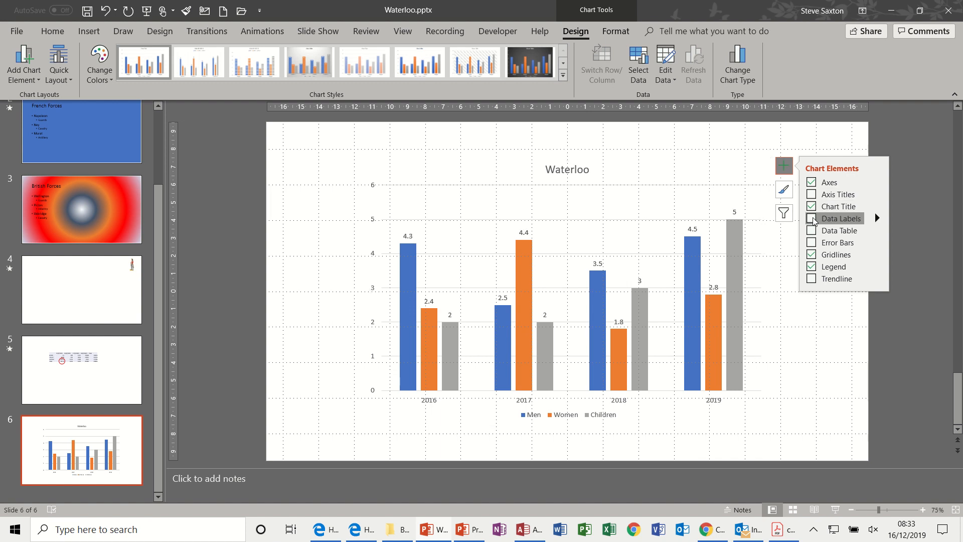
pyautogui.click(786, 191)
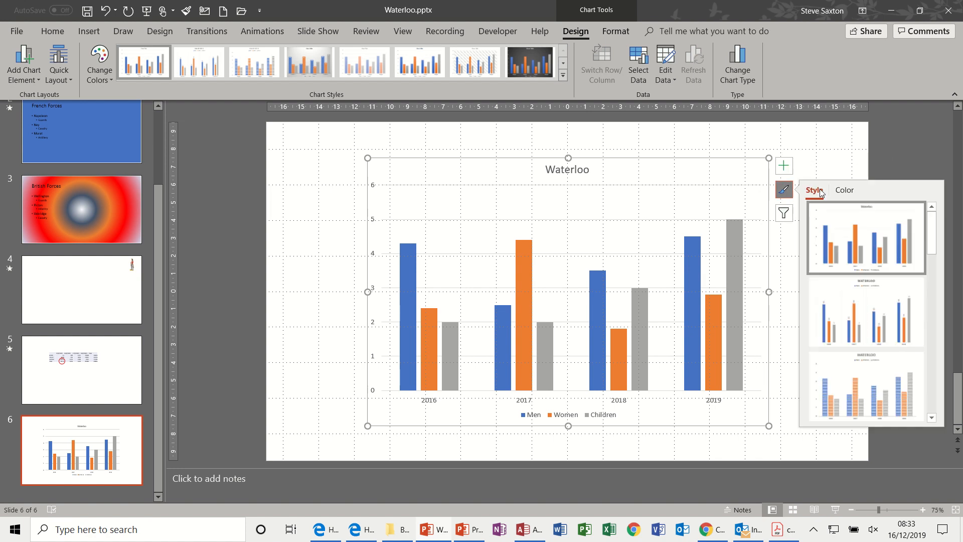
pyautogui.moveTo(929, 224); pyautogui.dragTo(935, 306)
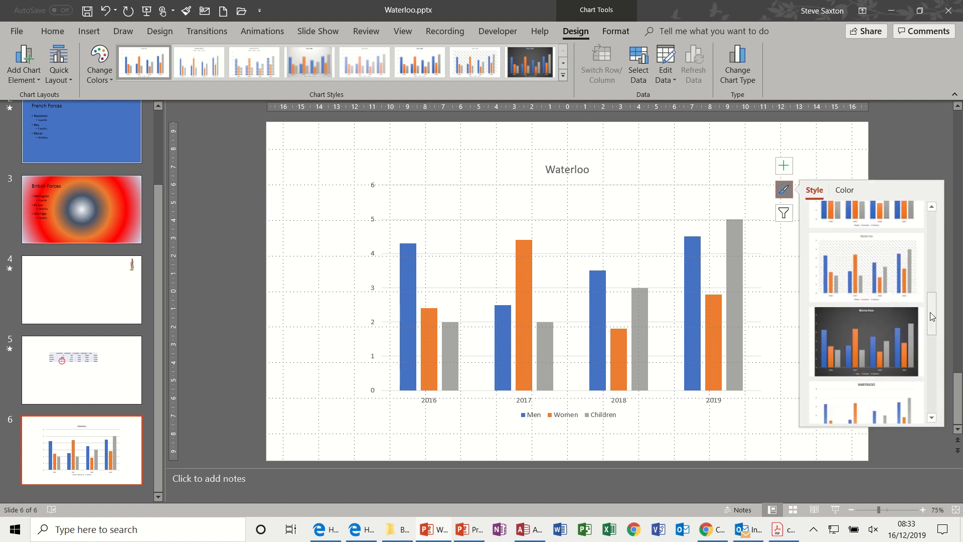
pyautogui.click(891, 324)
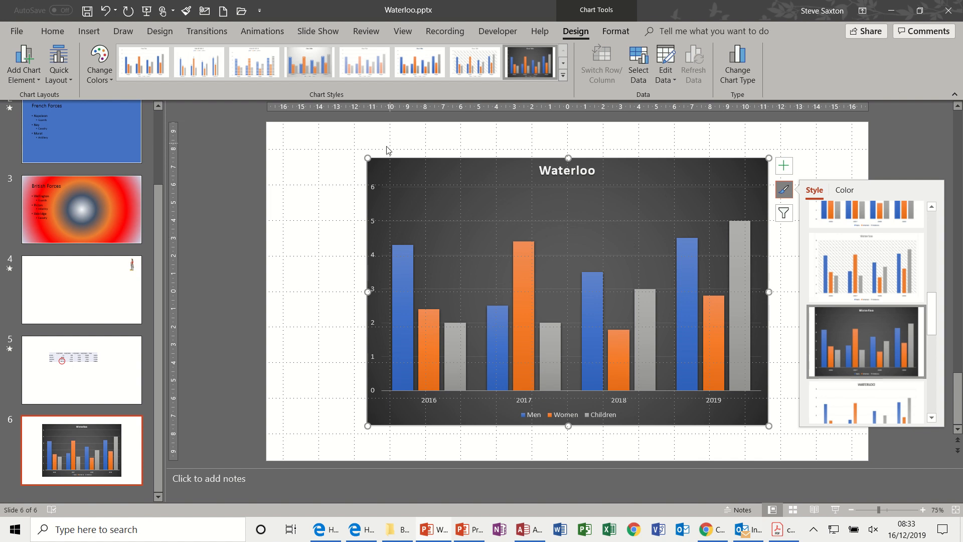
# Apply the dark grey Office theme with muted grey, blue and green colours to the presentation.
pyautogui.click(168, 33)
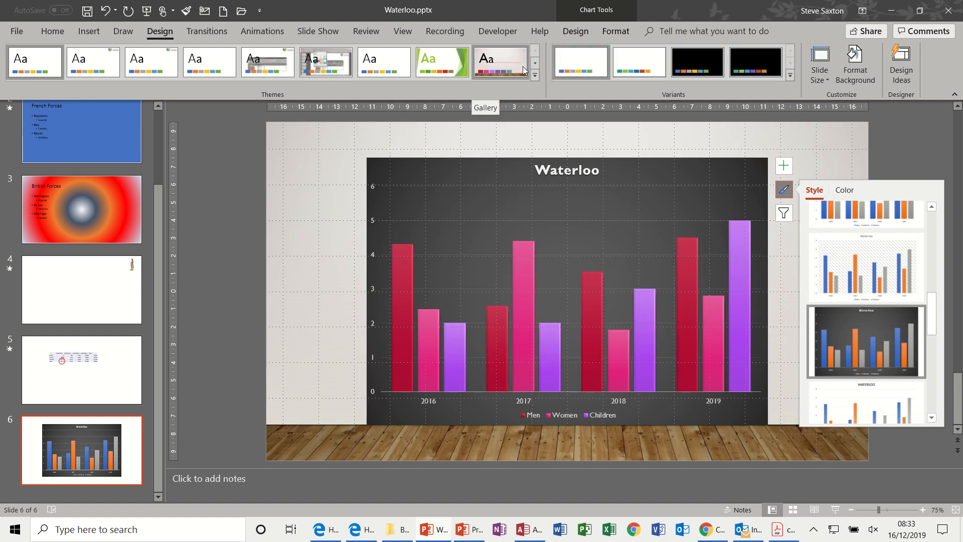
pyautogui.click(535, 74)
pyautogui.moveTo(535, 86); pyautogui.dragTo(537, 137)
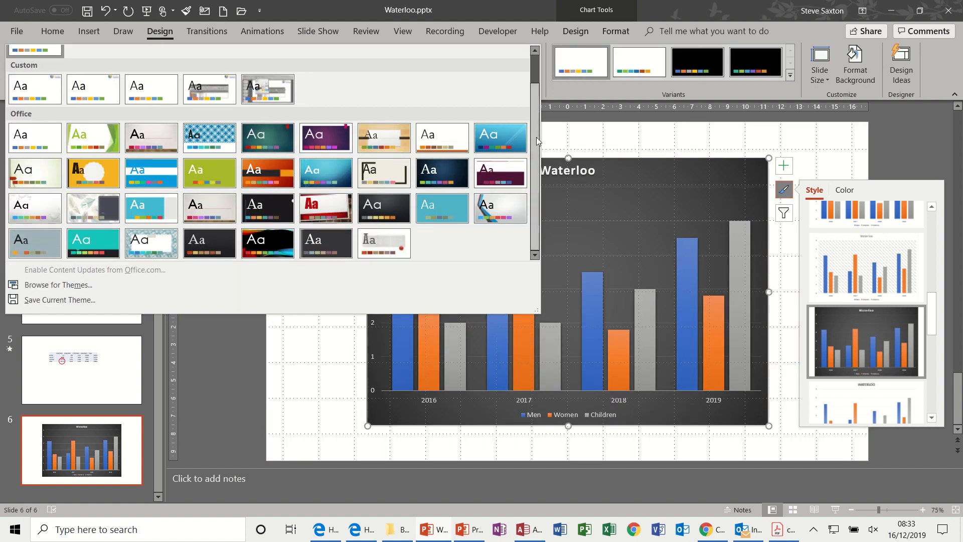
pyautogui.click(325, 243)
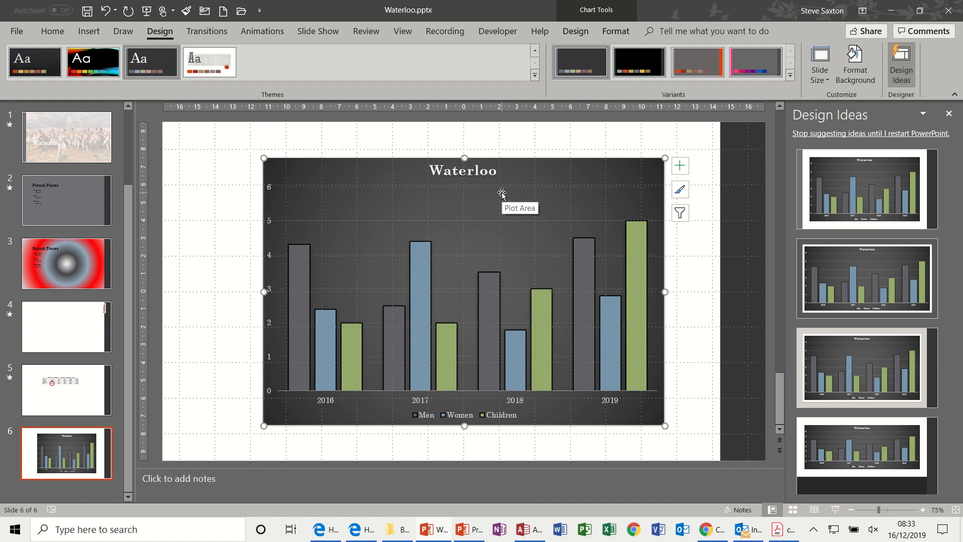
# Filter the Men series out of the chart, leaving Women and Children selected.
pyautogui.click(680, 219)
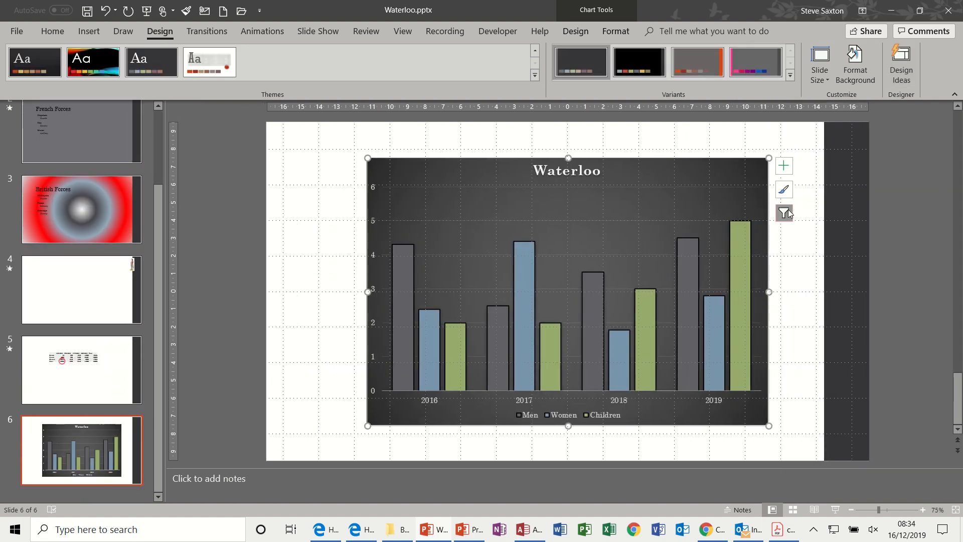
pyautogui.click(785, 212)
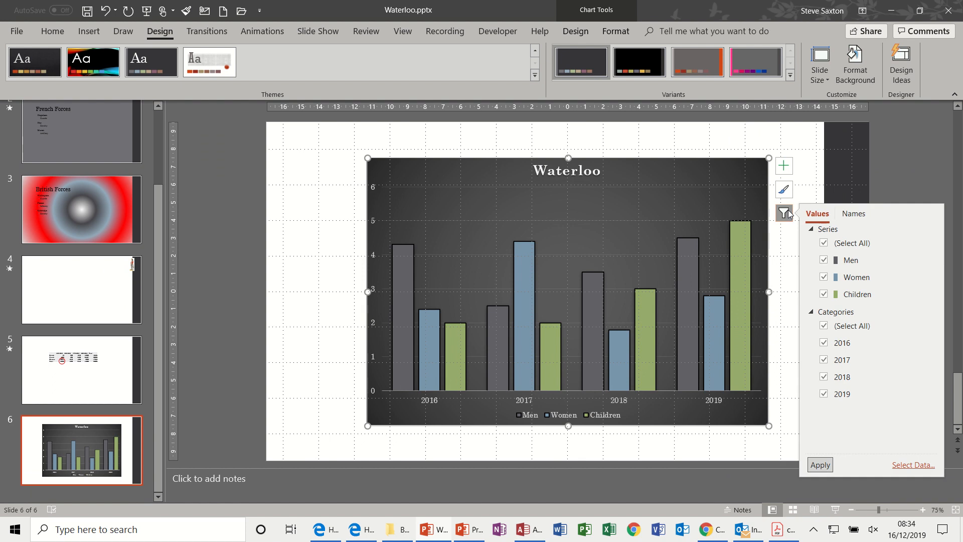
pyautogui.click(824, 260)
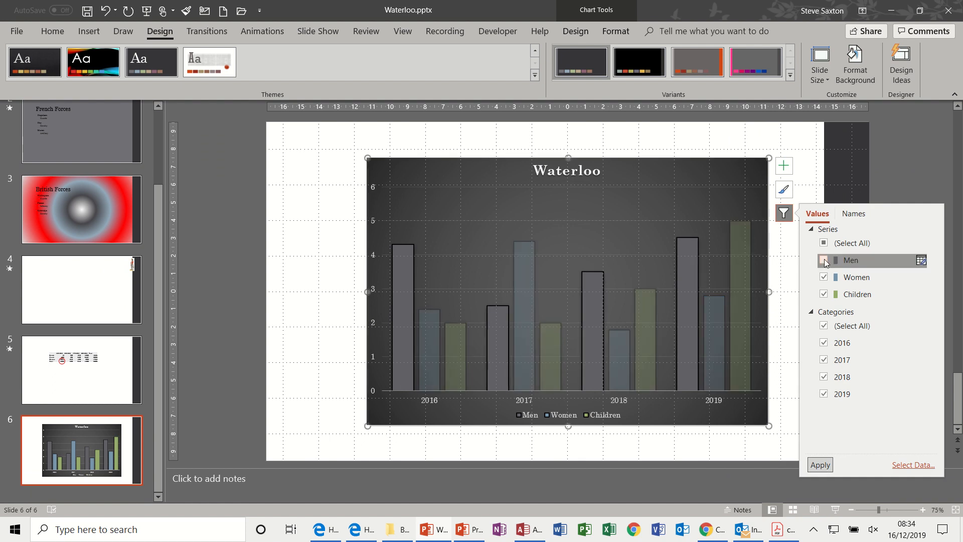
pyautogui.click(821, 464)
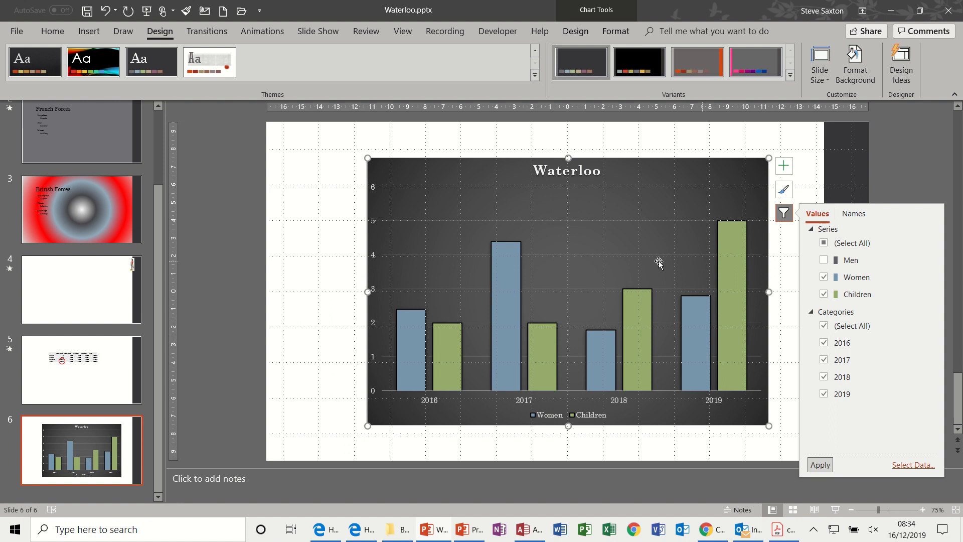
pyautogui.click(783, 270)
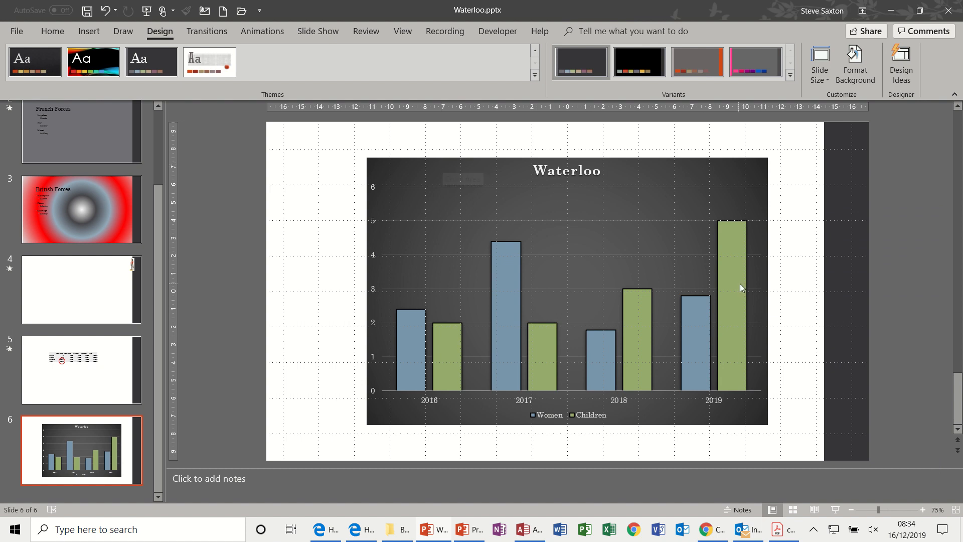
# Restore the Men series in the chart by including all series in the chart filter.
pyautogui.click(767, 209)
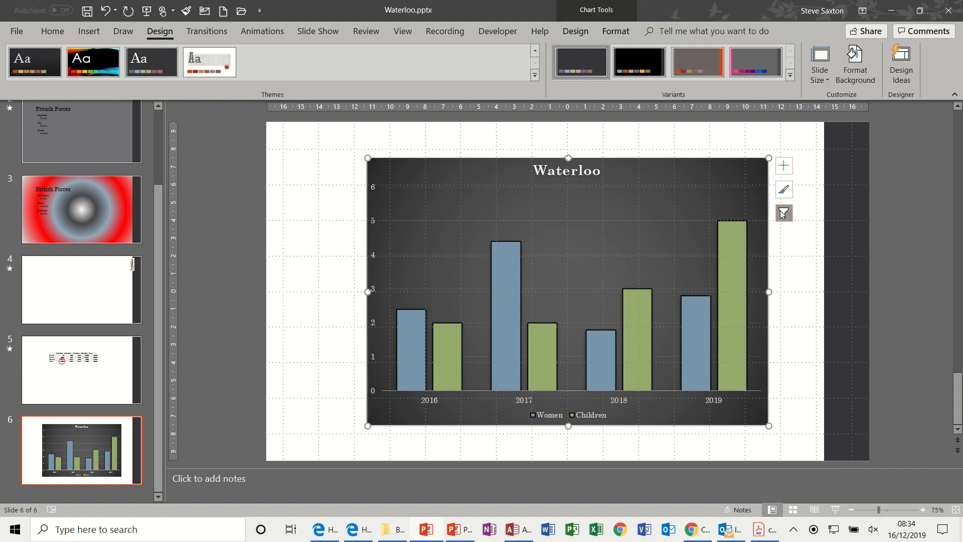
pyautogui.click(783, 214)
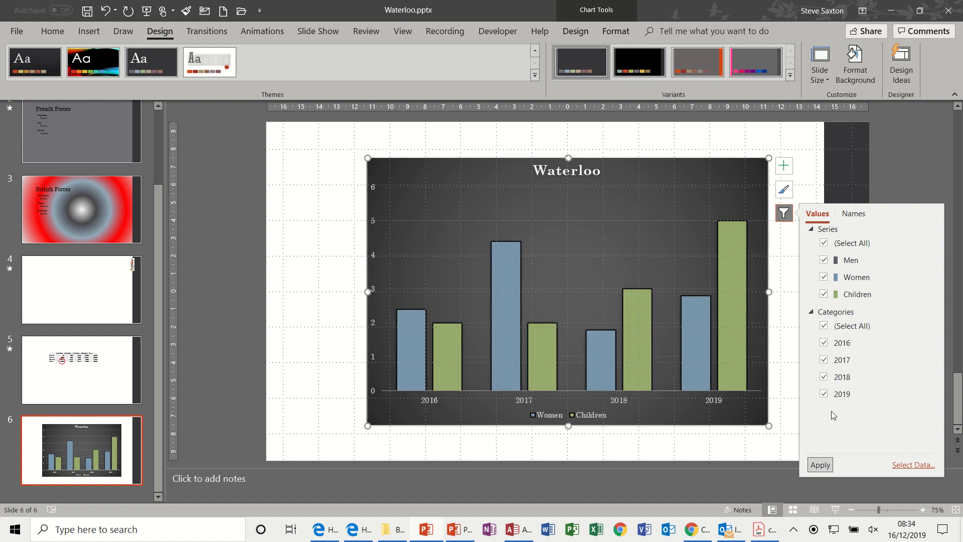
pyautogui.click(826, 465)
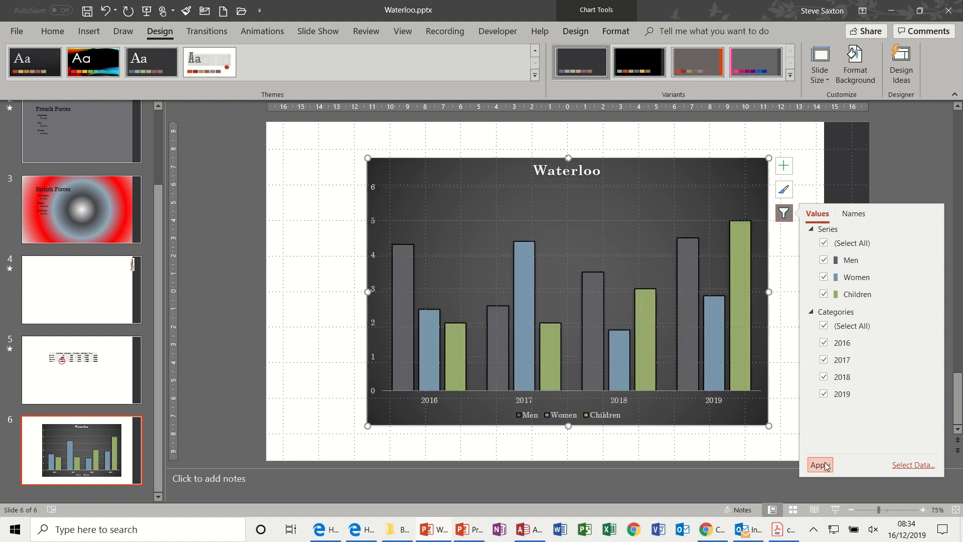
pyautogui.click(785, 335)
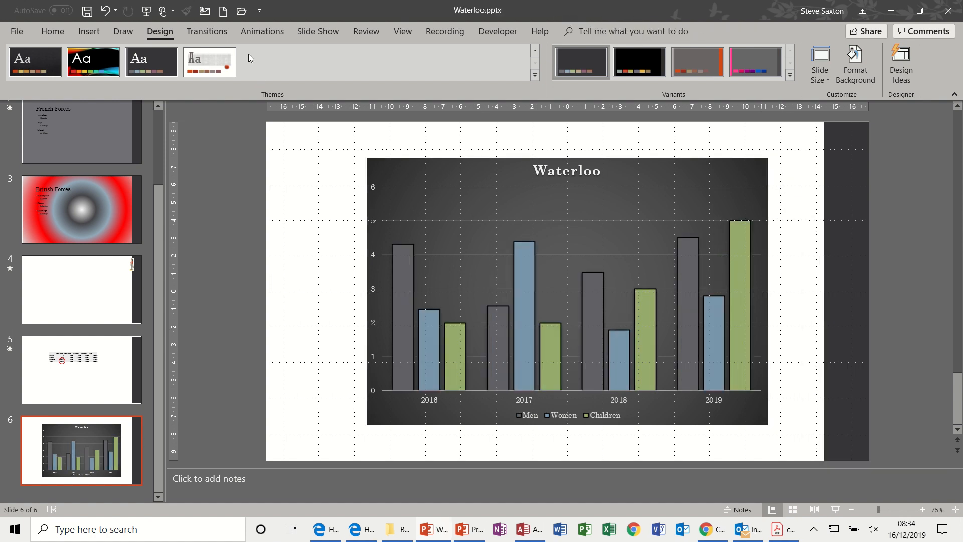
# Show the Animation Pane and add the Dissolve In entrance effect to the Waterloo chart.
pyautogui.click(263, 31)
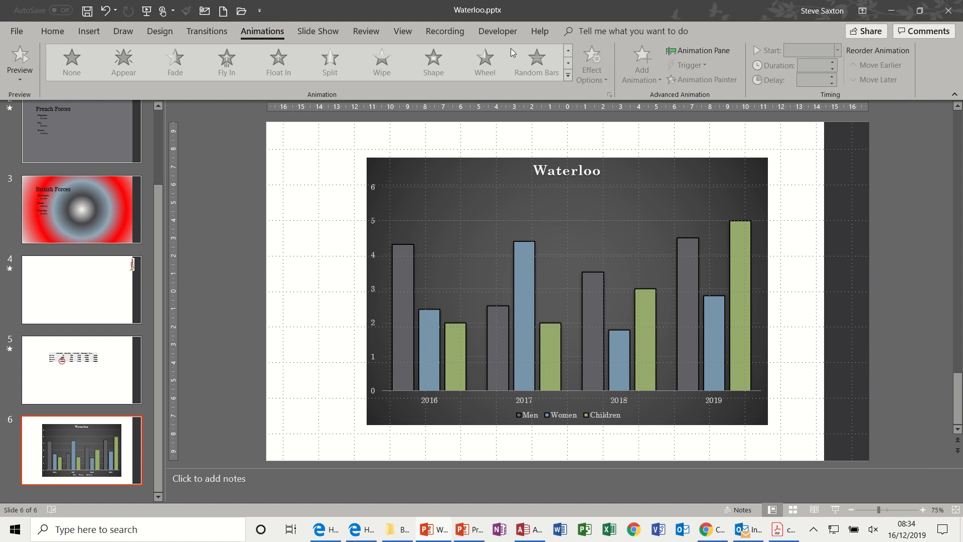
pyautogui.click(682, 161)
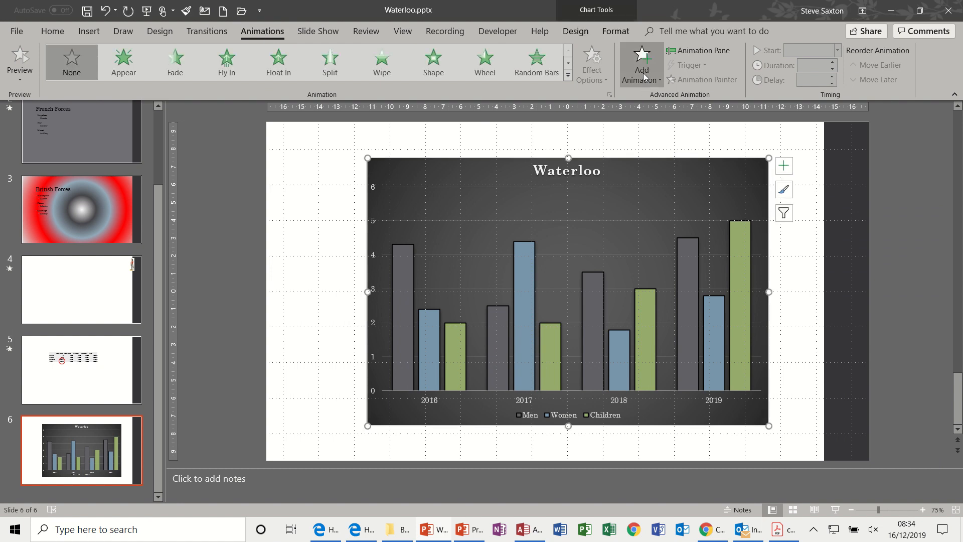
pyautogui.click(691, 49)
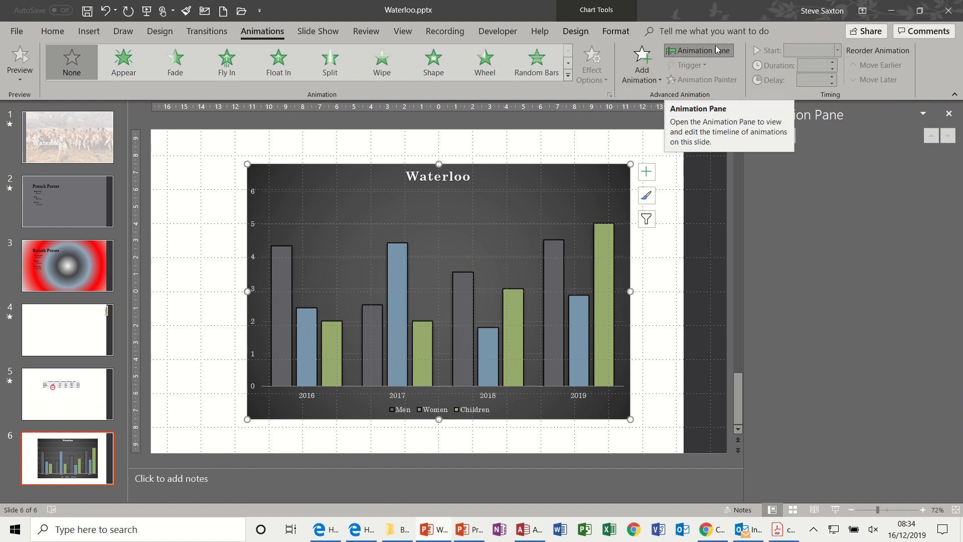
pyautogui.click(661, 84)
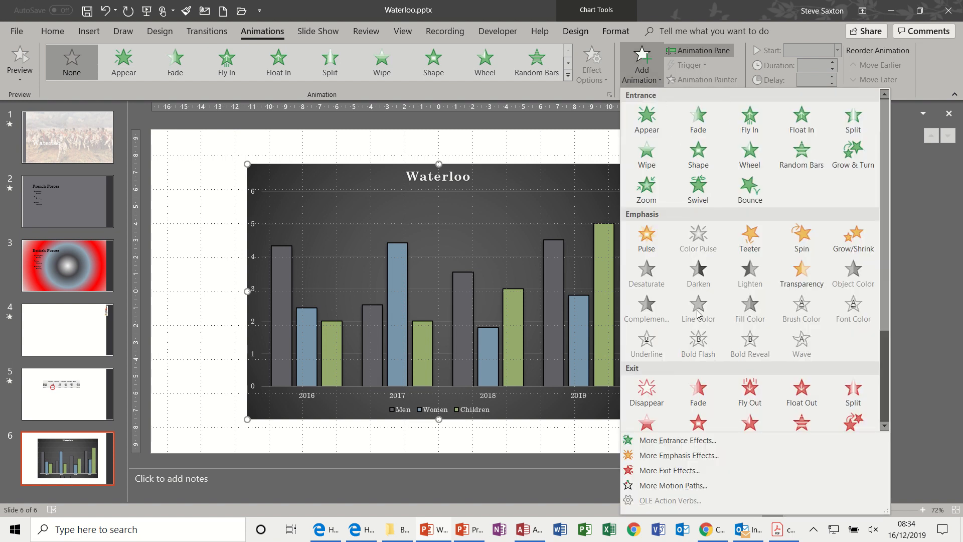
pyautogui.click(667, 441)
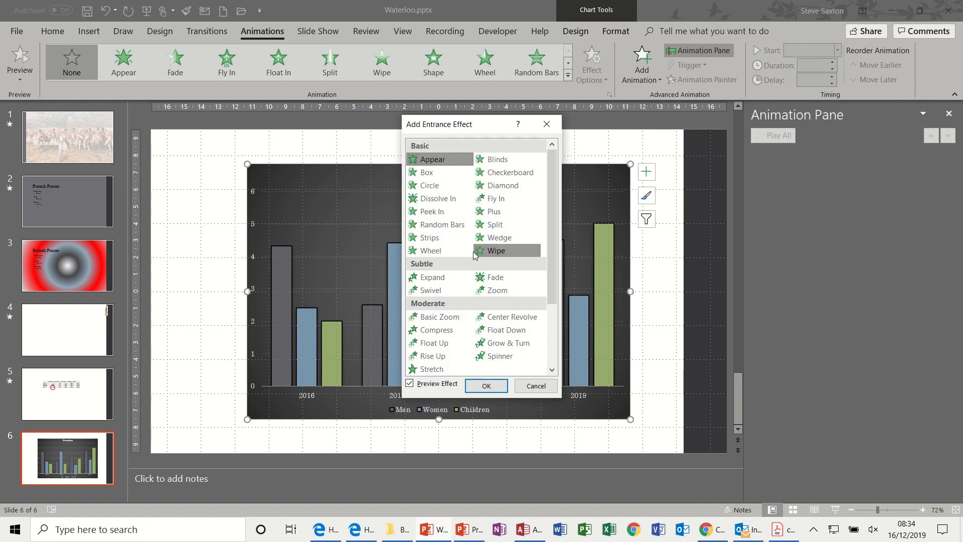
pyautogui.click(441, 199)
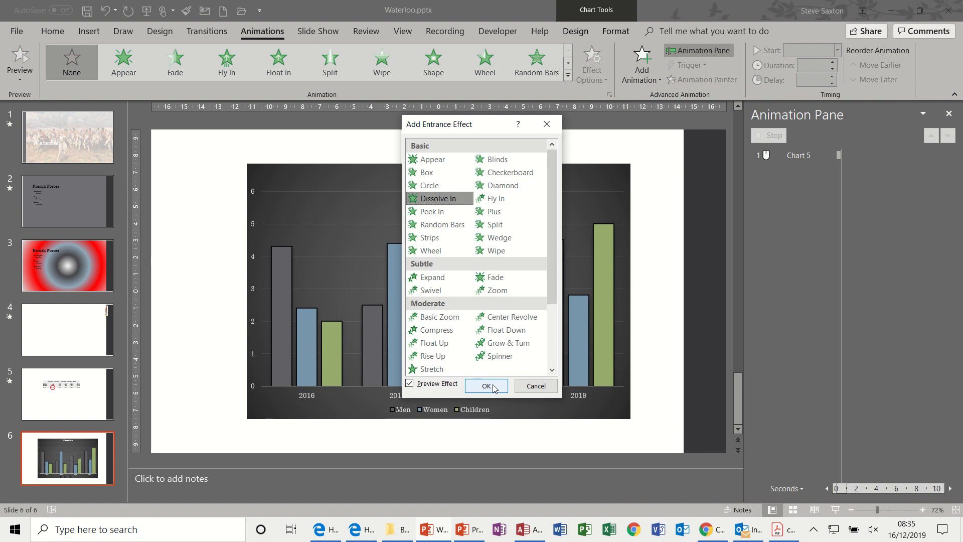
pyautogui.click(486, 386)
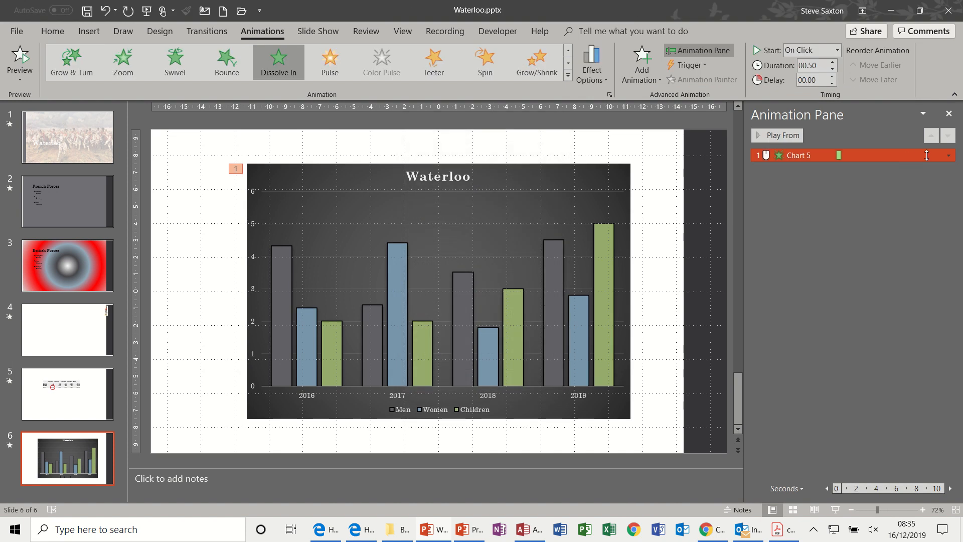
# Group the chart's Dissolve In animation By Element in Category, starting by drawing the chart background.
pyautogui.click(949, 156)
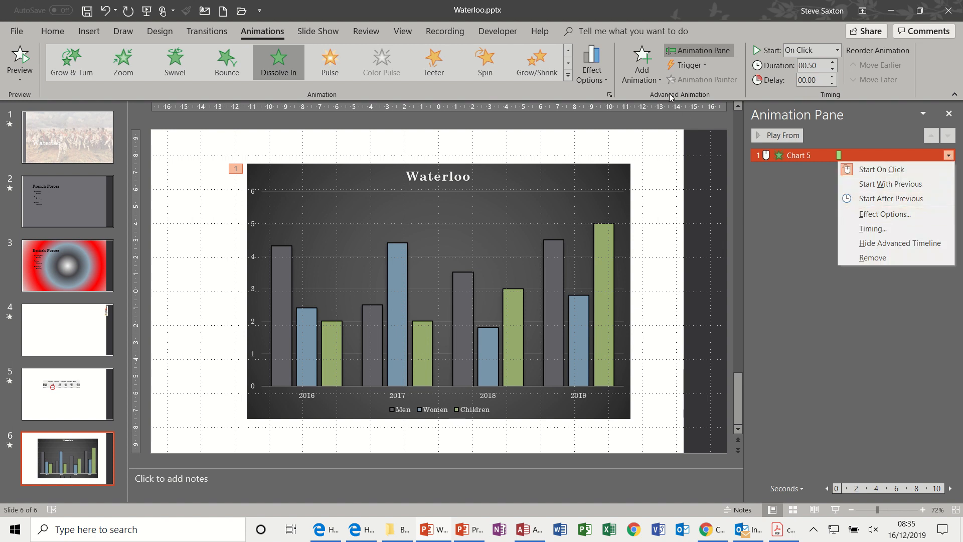
pyautogui.click(604, 78)
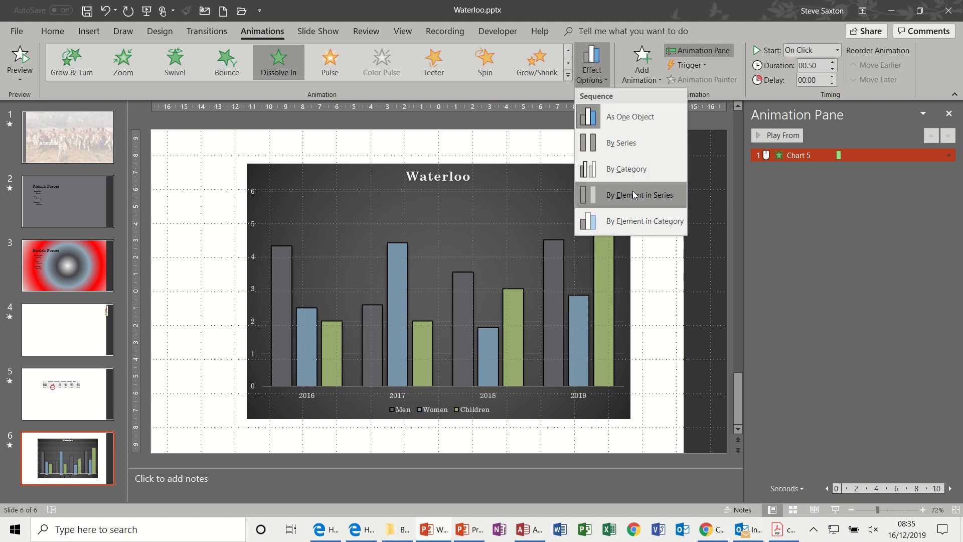
pyautogui.click(949, 156)
pyautogui.click(949, 155)
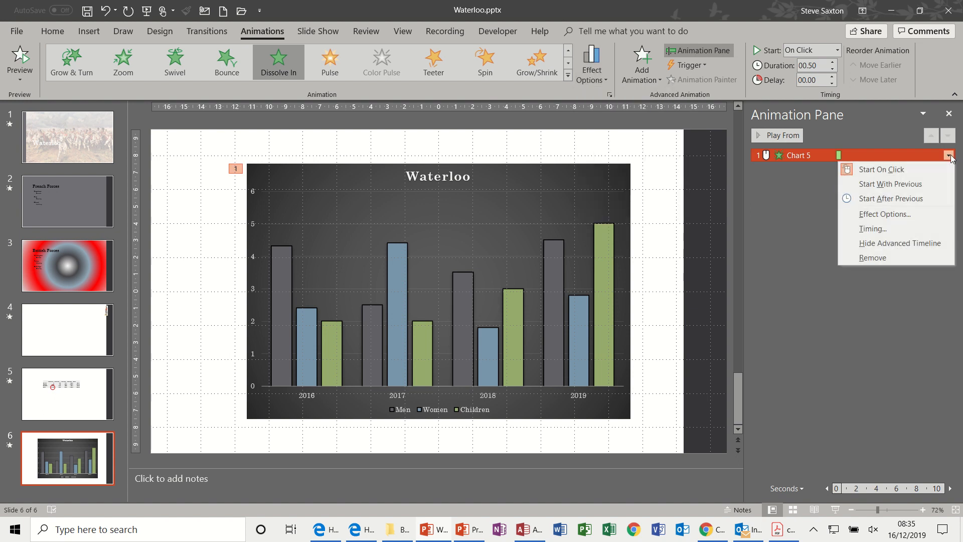
pyautogui.click(900, 214)
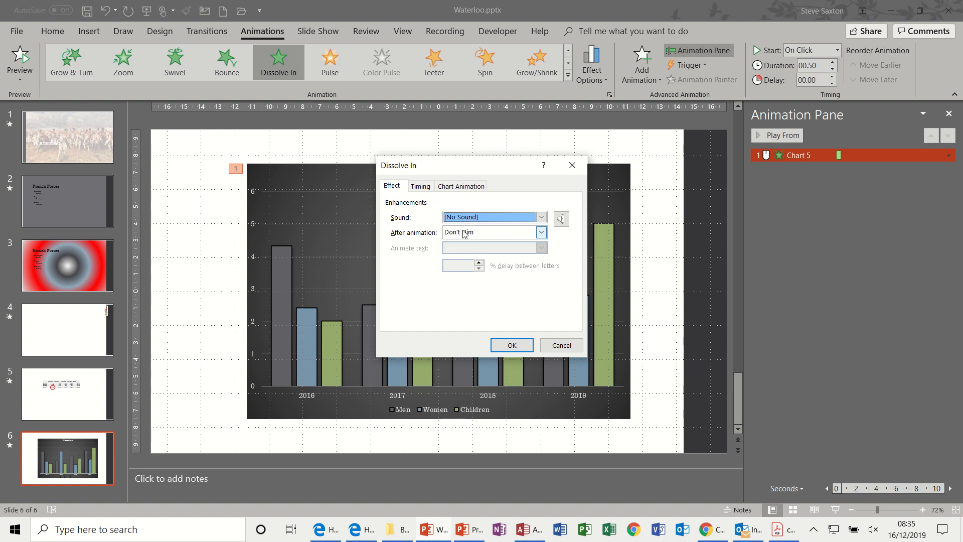
pyautogui.click(463, 190)
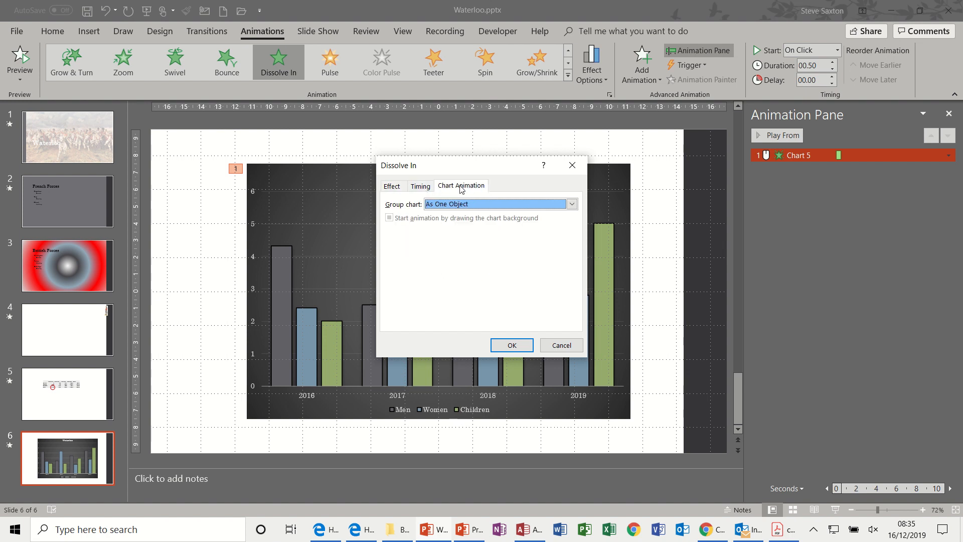
pyautogui.click(572, 204)
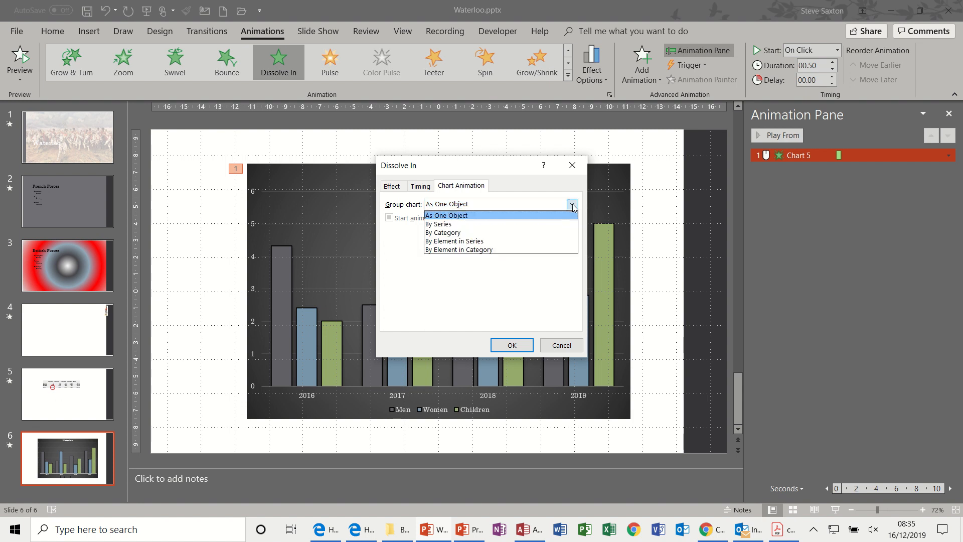
pyautogui.click(483, 250)
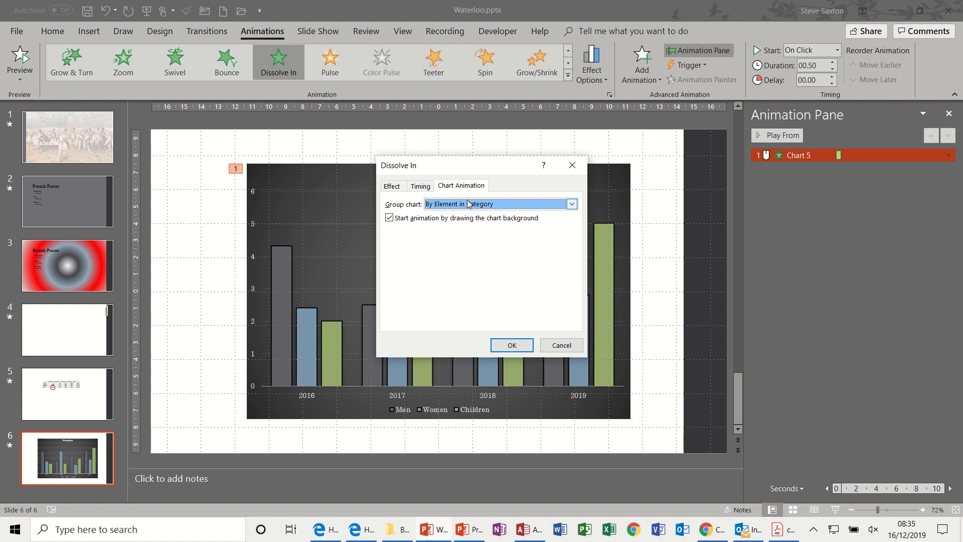
pyautogui.click(513, 342)
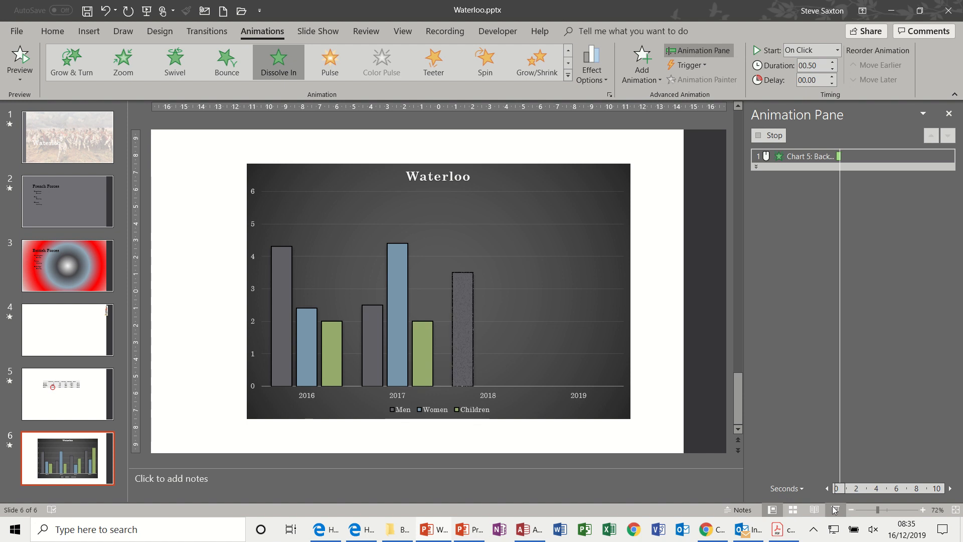
# Play the chart animation on slide 6 as a slide show, then review the sequence and effect options of the animation.
pyautogui.click(835, 509)
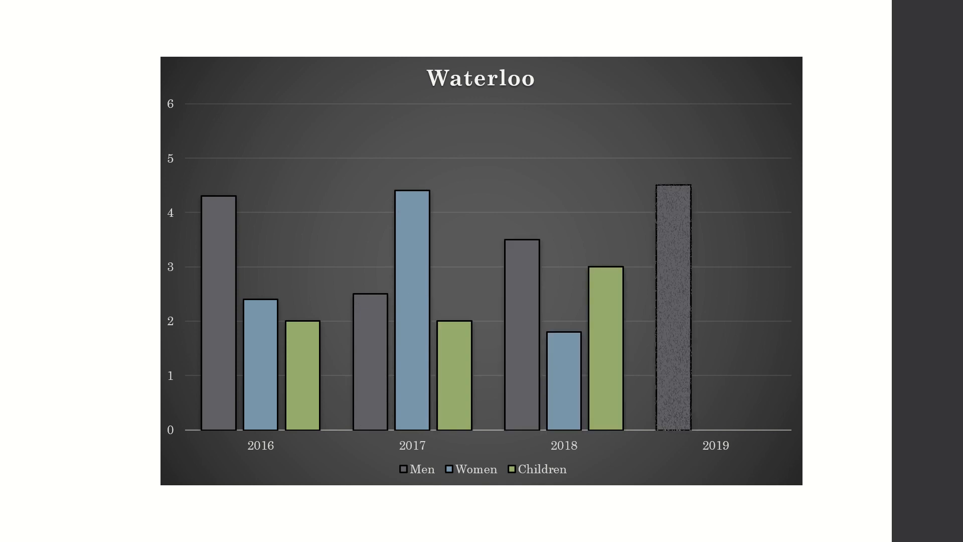
pyautogui.press('Escape')
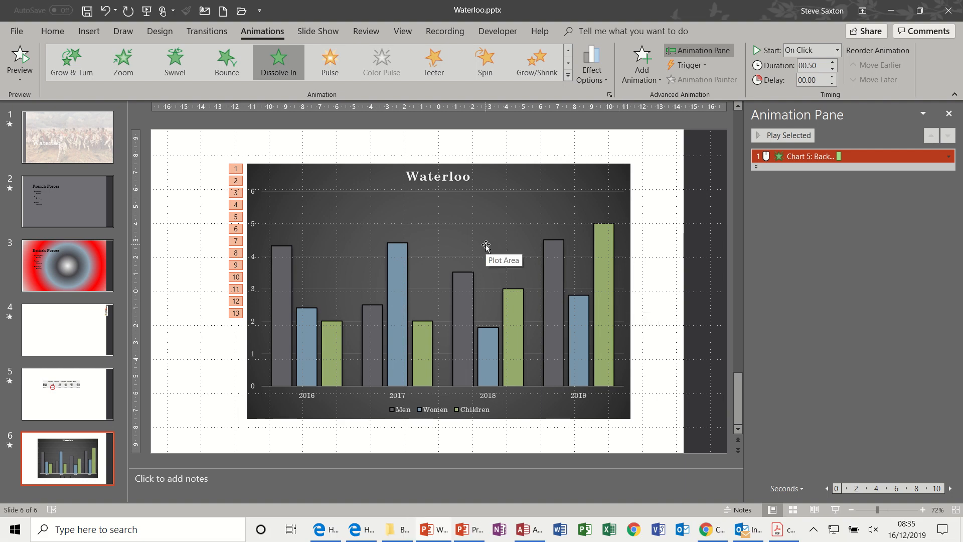
pyautogui.click(606, 77)
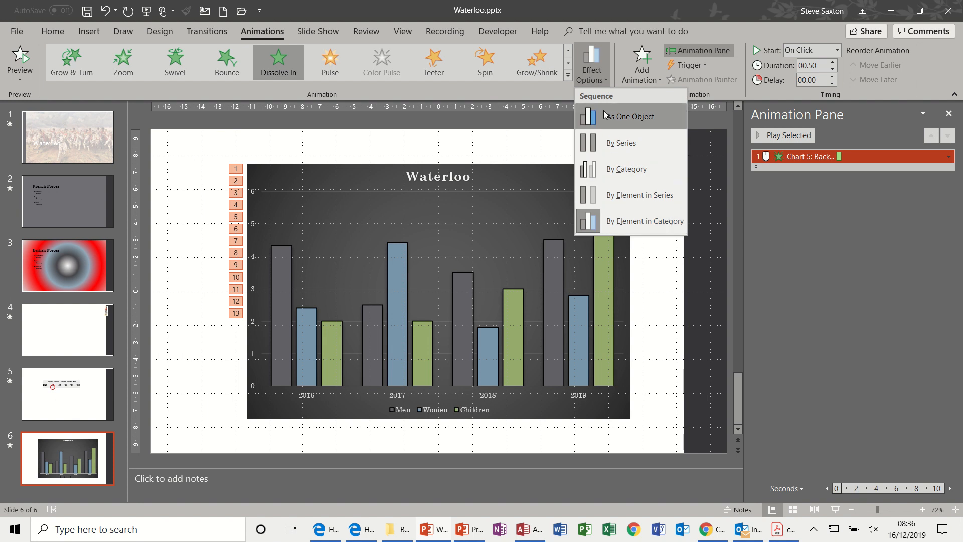
pyautogui.click(605, 79)
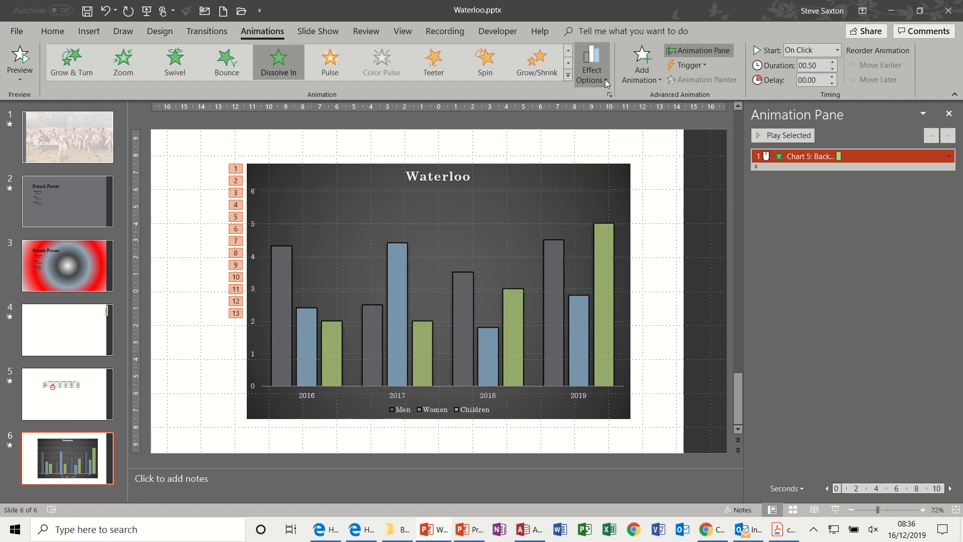
pyautogui.click(948, 157)
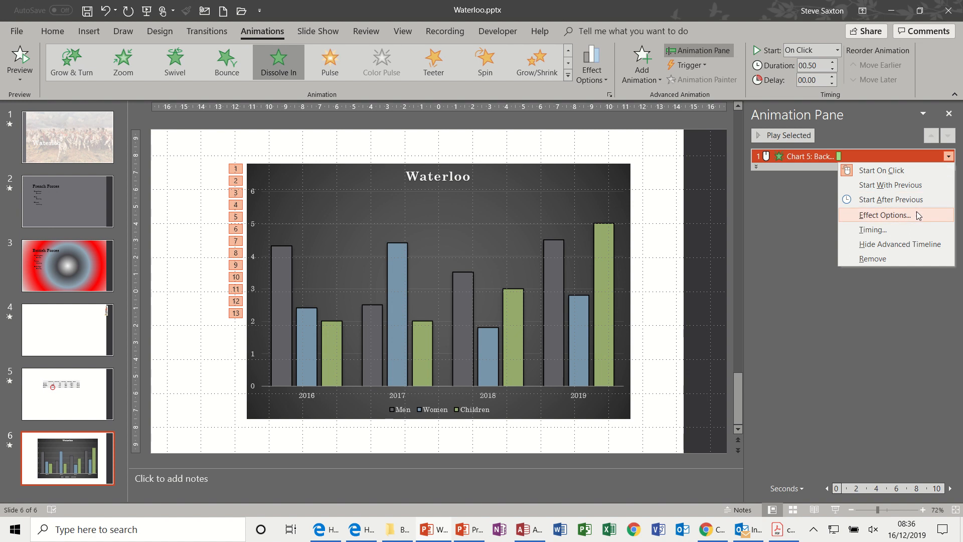
pyautogui.click(800, 228)
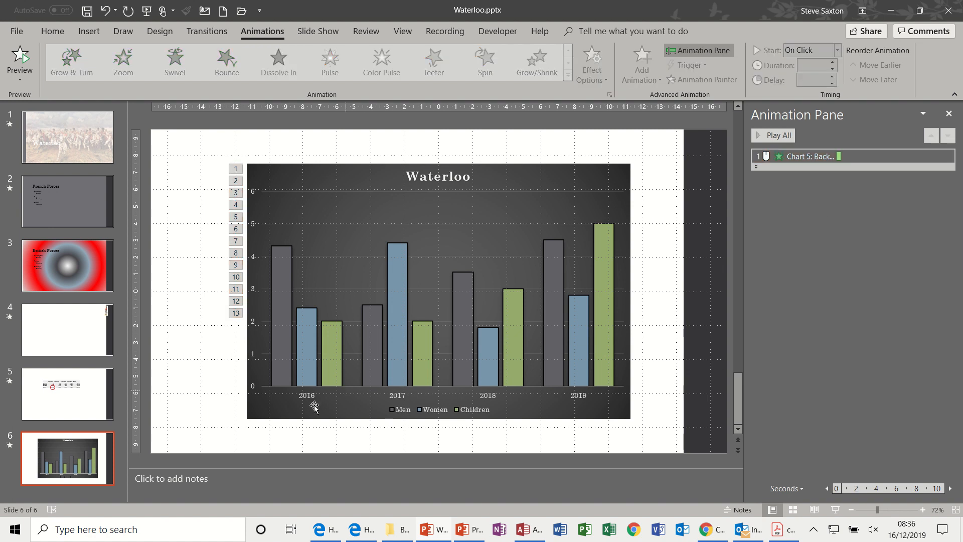
# Add a new slide 7, insert an Organization Chart from the Hierarchy SmartArt graphics, and close its text entry pane.
pyautogui.hotkey('ctrl', 'm')
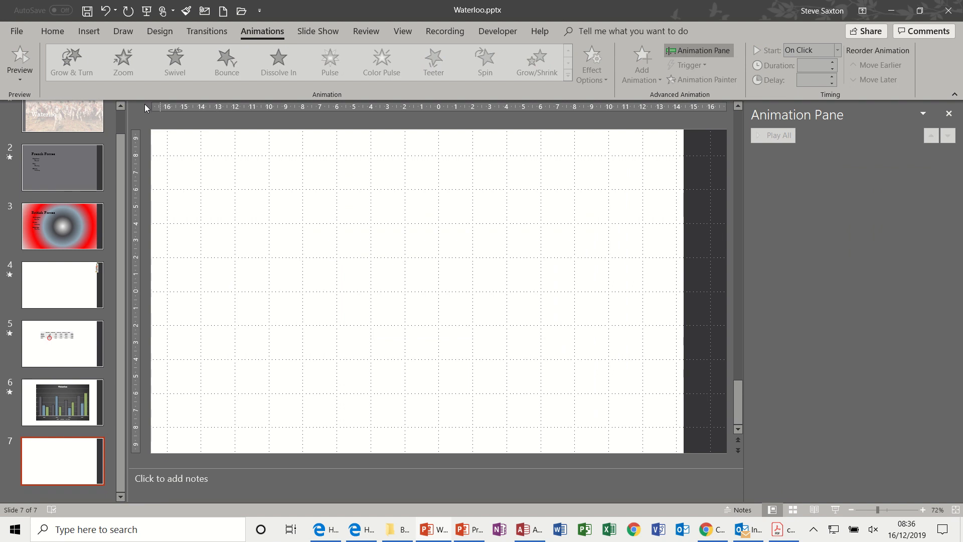
pyautogui.click(89, 31)
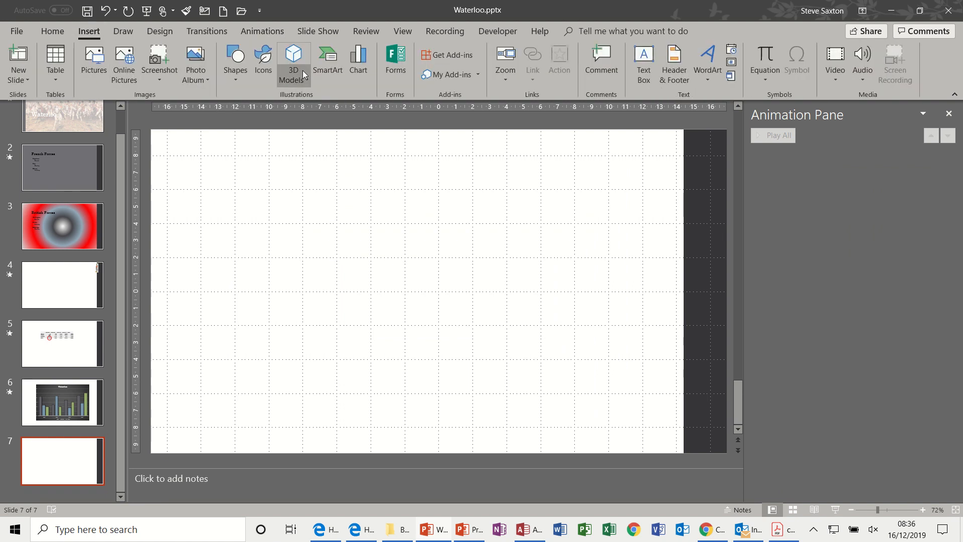
pyautogui.click(332, 69)
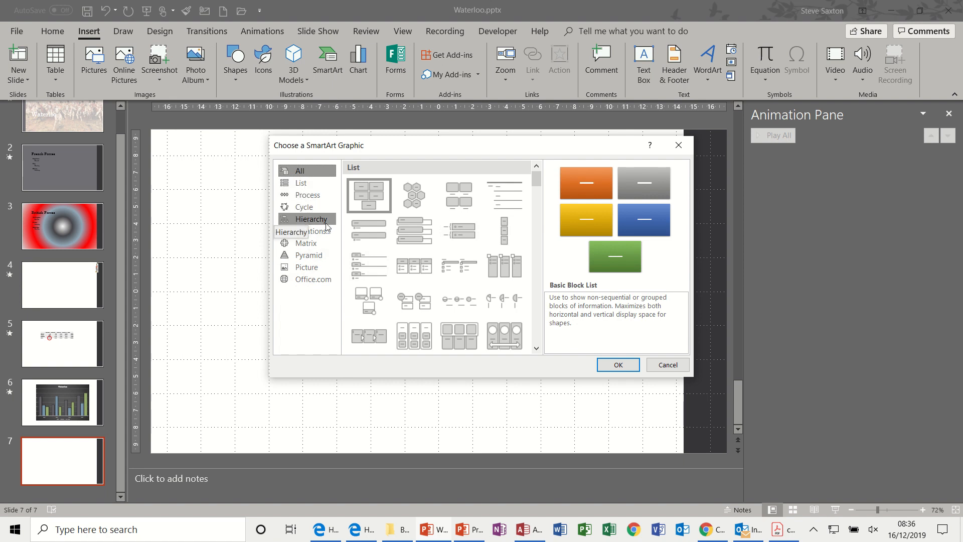
pyautogui.click(306, 223)
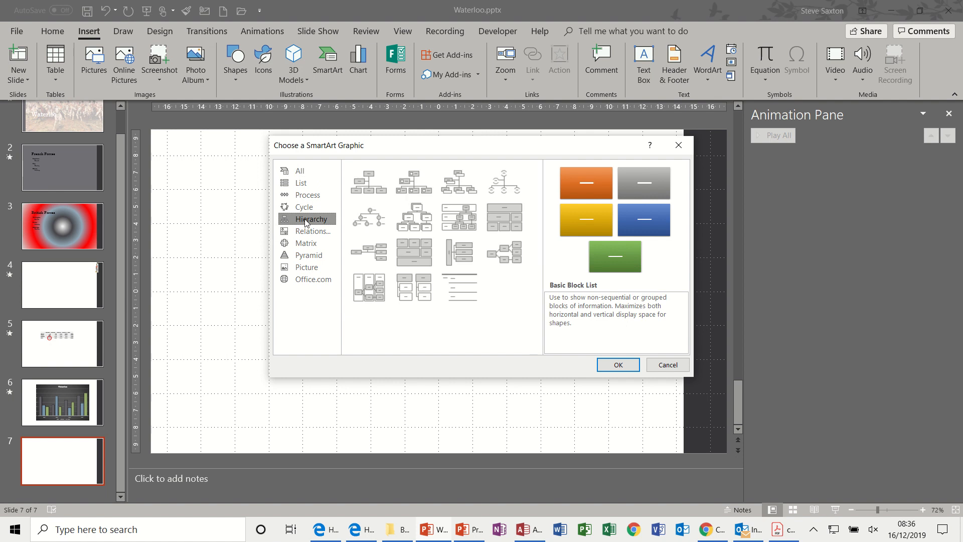
pyautogui.doubleClick(372, 182)
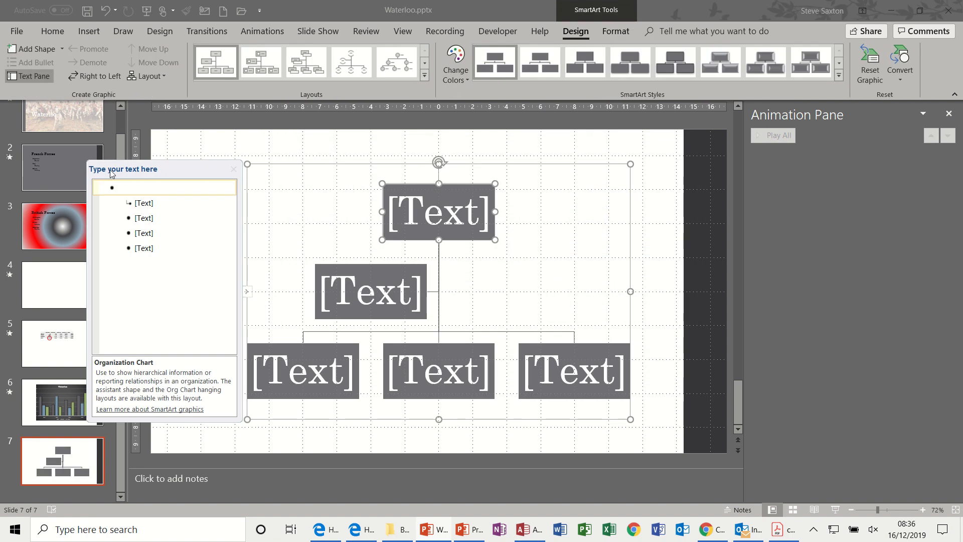
pyautogui.click(234, 170)
# Enter MD in the top box of the organization chart with the director's name on a second line.
pyautogui.click(434, 212)
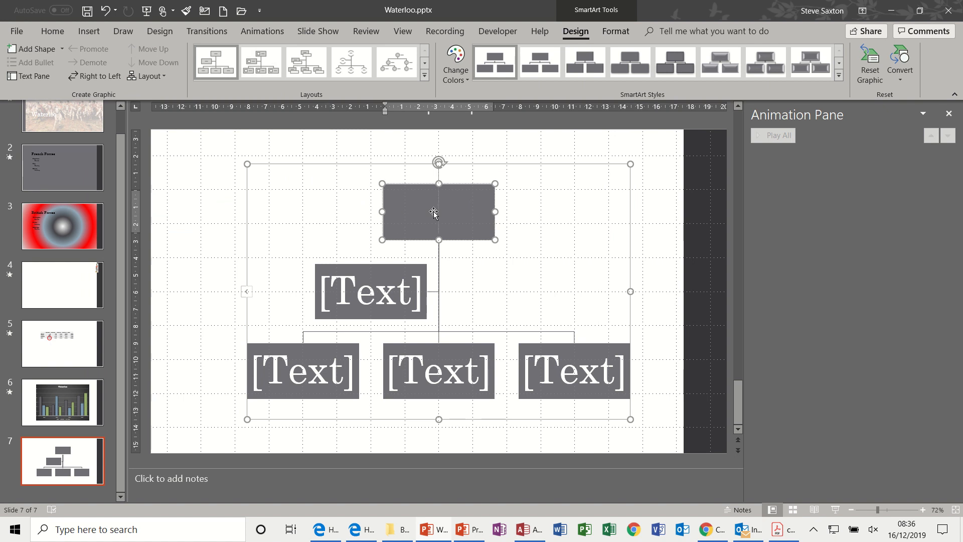
pyautogui.write('MD ')
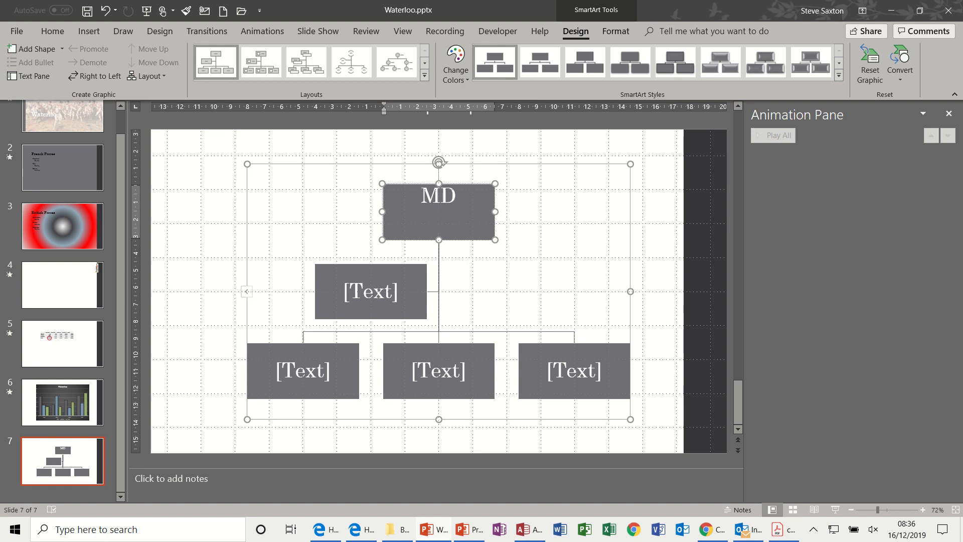
pyautogui.write('Mr Green')
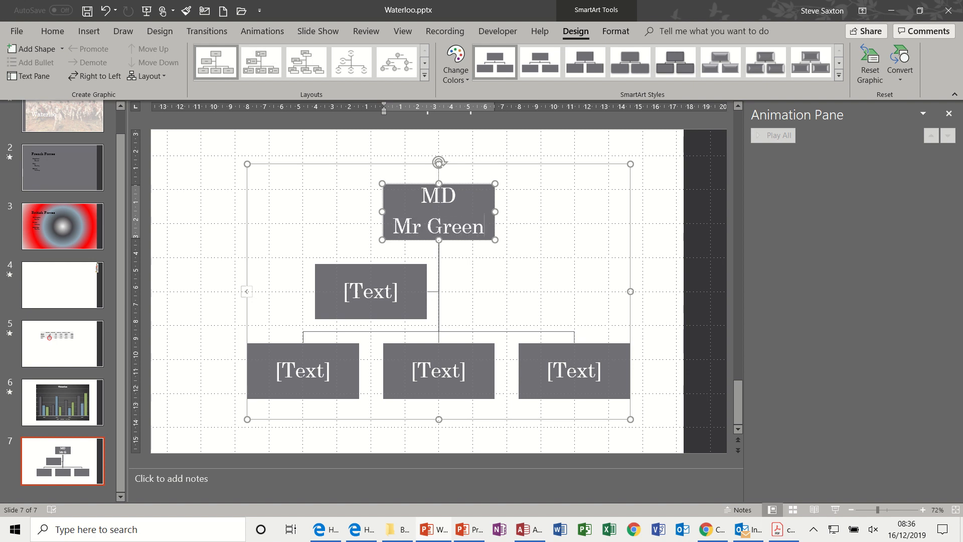
# Delete the assistant box below the MD box from the organization chart.
pyautogui.click(388, 290)
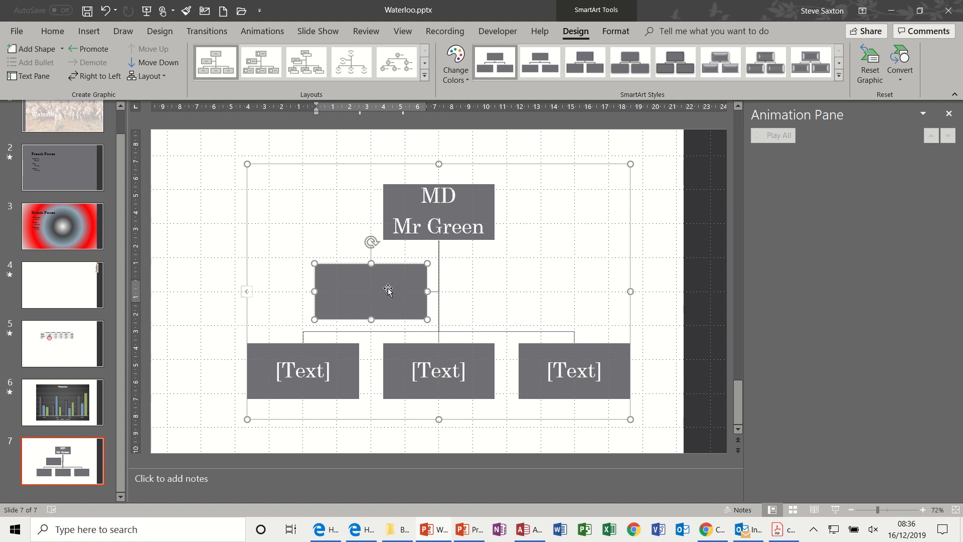
pyautogui.click(473, 284)
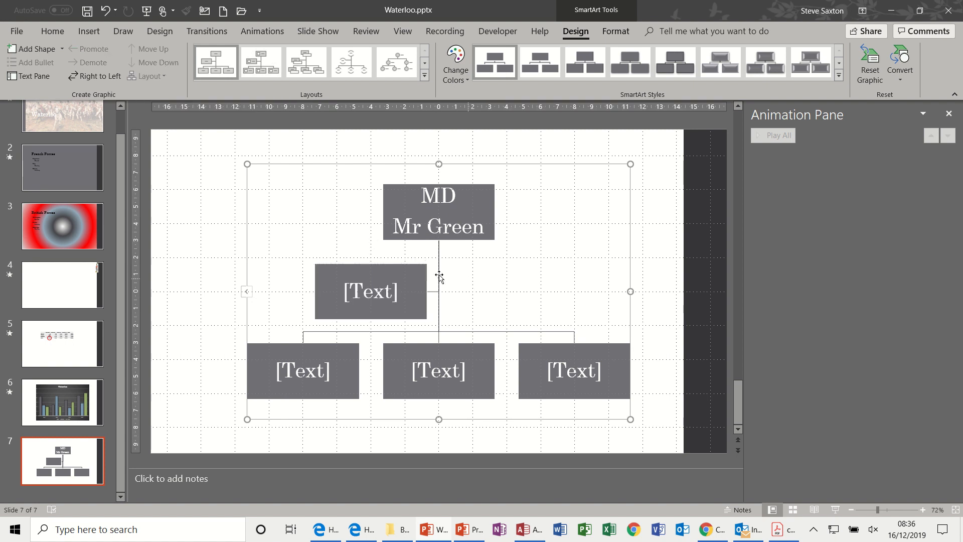
pyautogui.click(399, 267)
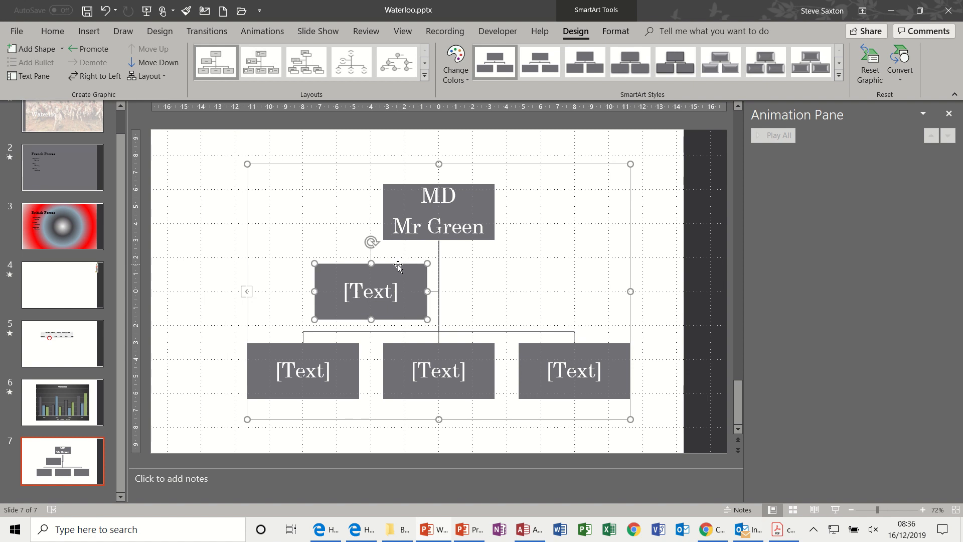
pyautogui.click(390, 293)
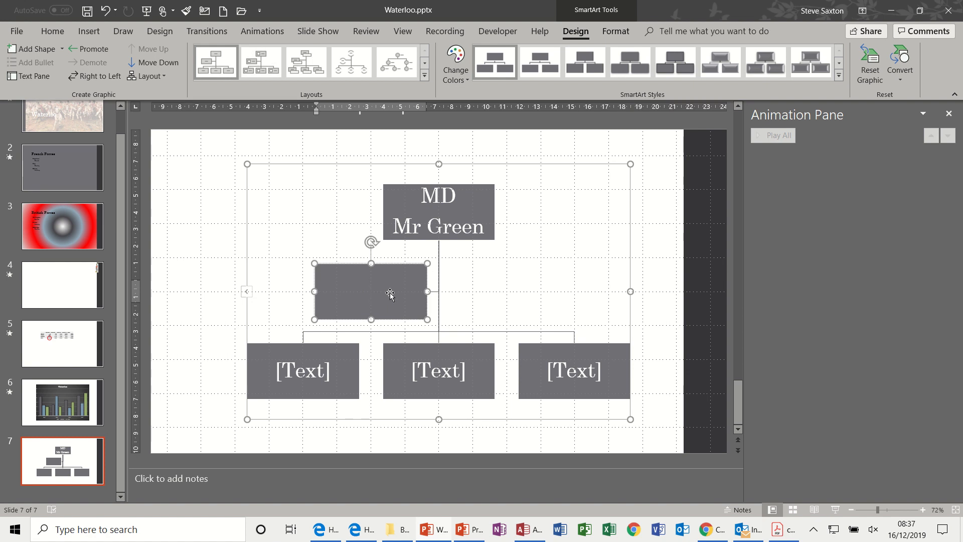
pyautogui.click(407, 263)
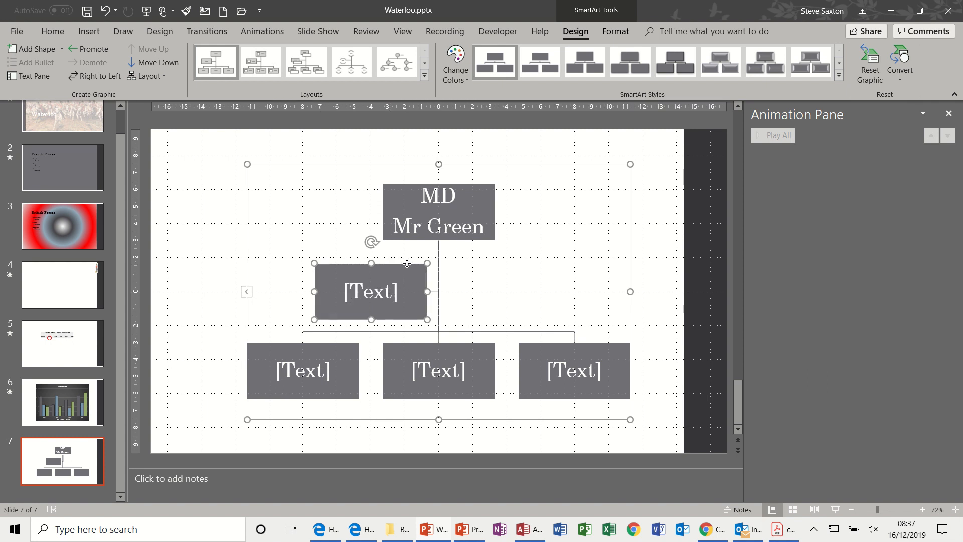
pyautogui.hotkey('ctrl', 'z')
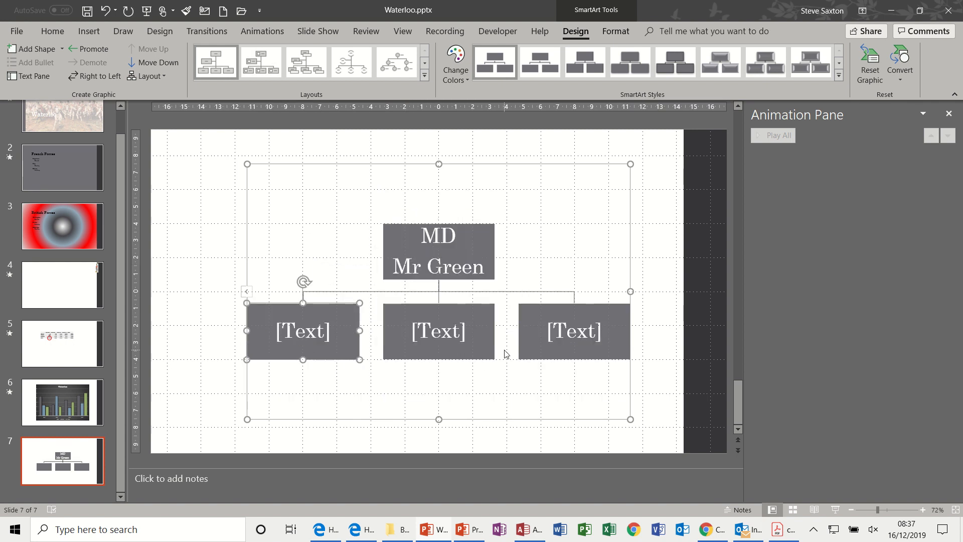
# Fill in the first box below MD with Training and the manager's name on a second line.
pyautogui.click(316, 338)
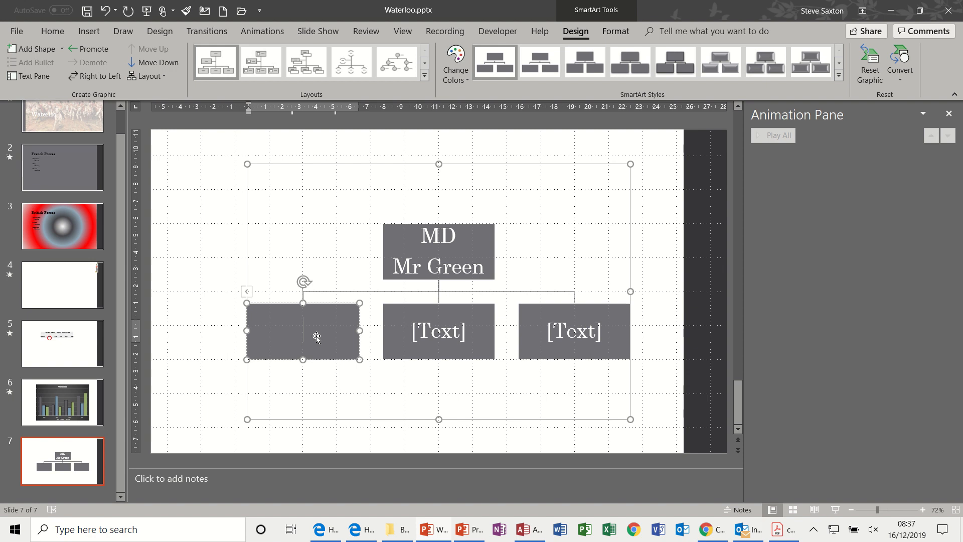
pyautogui.write('Training')
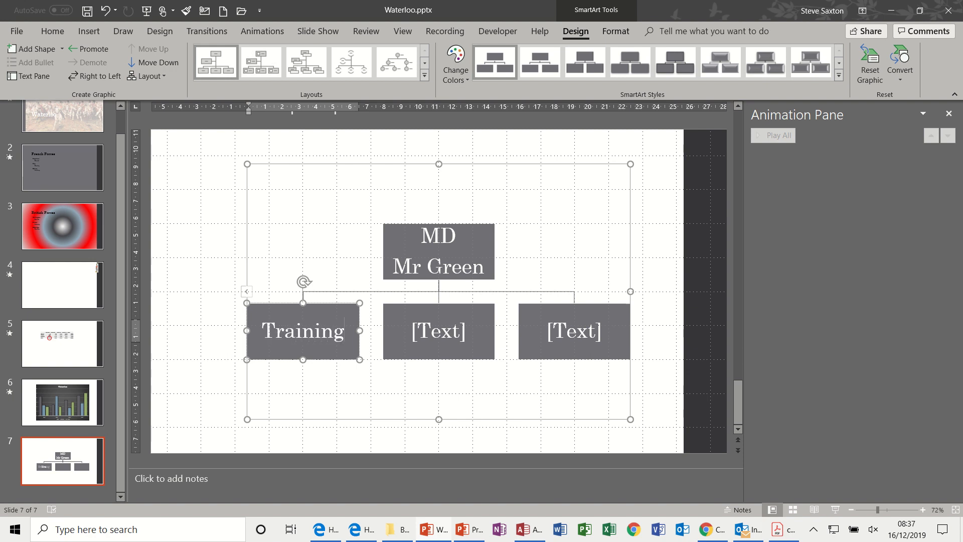
pyautogui.press('Return')
pyautogui.write('M')
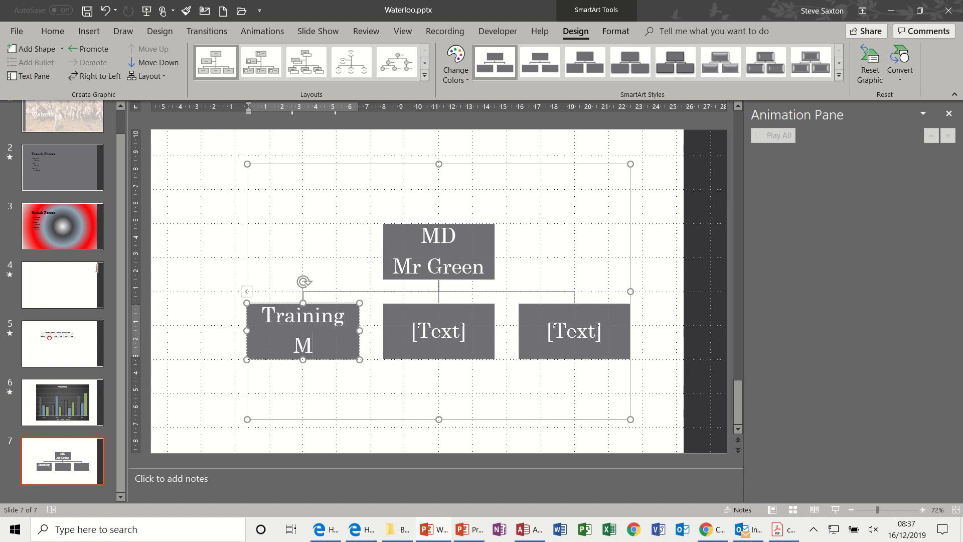
pyautogui.write('rs White')
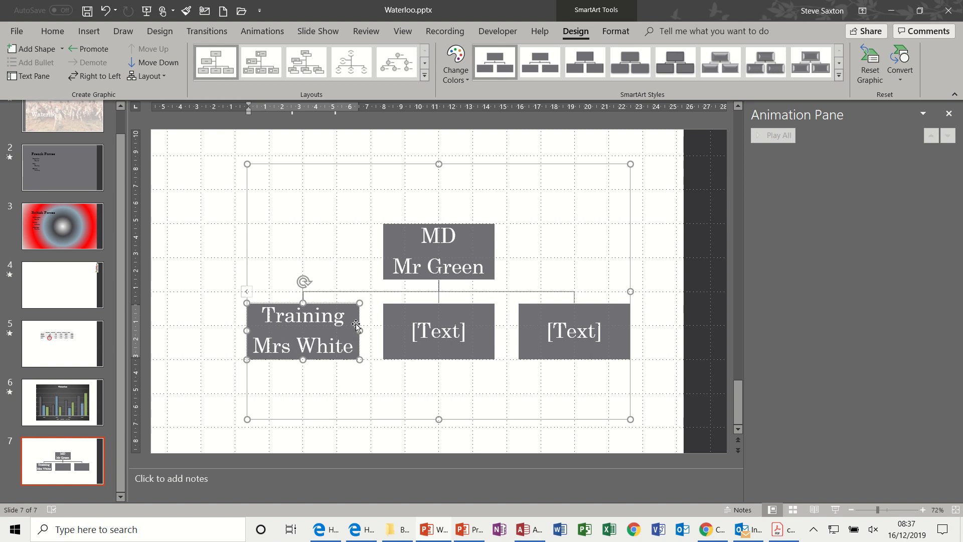
# Enter Retail in the middle box of the second level with its manager's name on a second line.
pyautogui.click(406, 323)
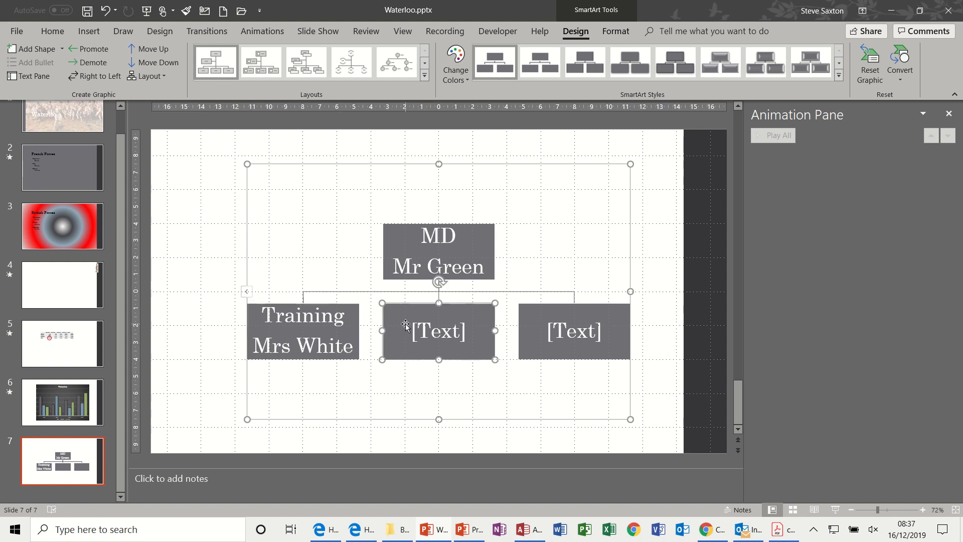
pyautogui.write('Retail')
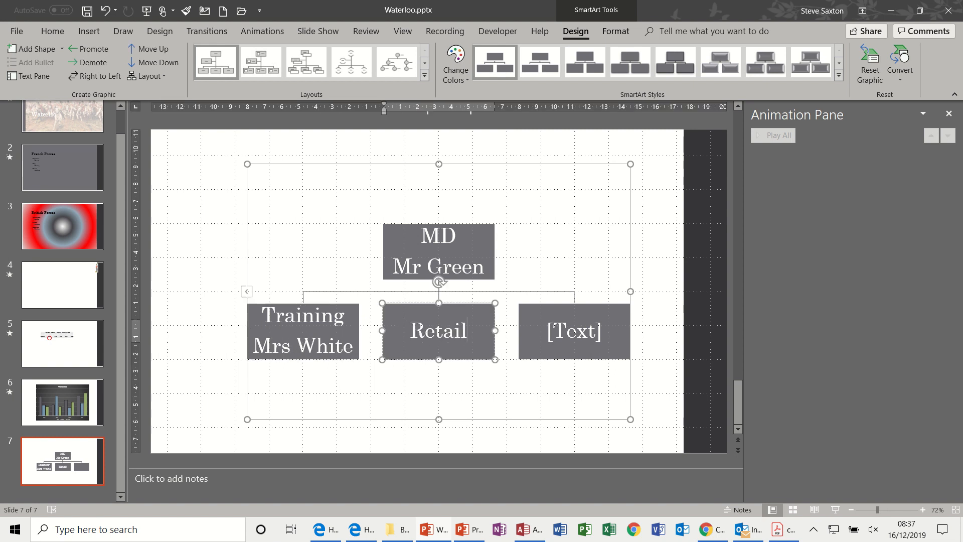
pyautogui.press('Return')
pyautogui.write('Mr Black')
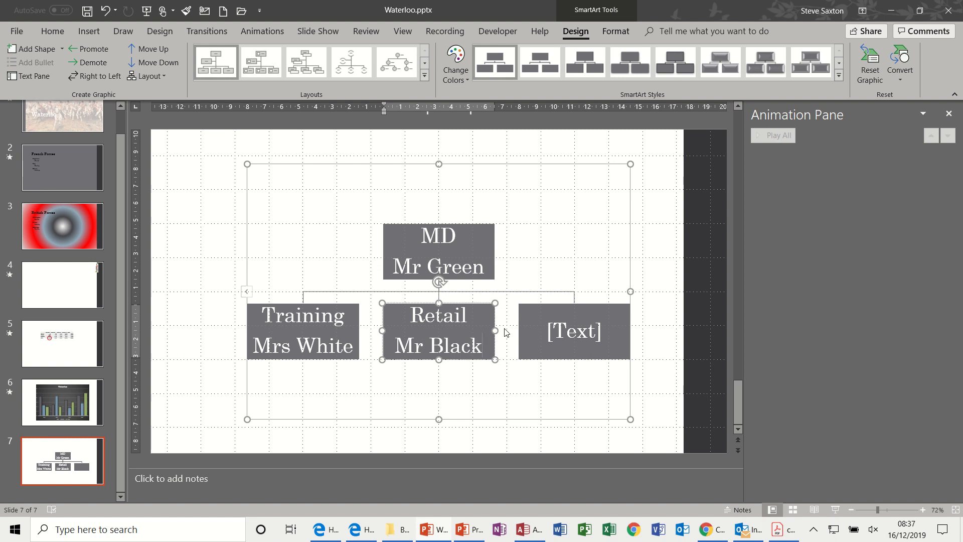
# Label the last second-level box Sales and add its manager's name on a second line.
pyautogui.click(535, 324)
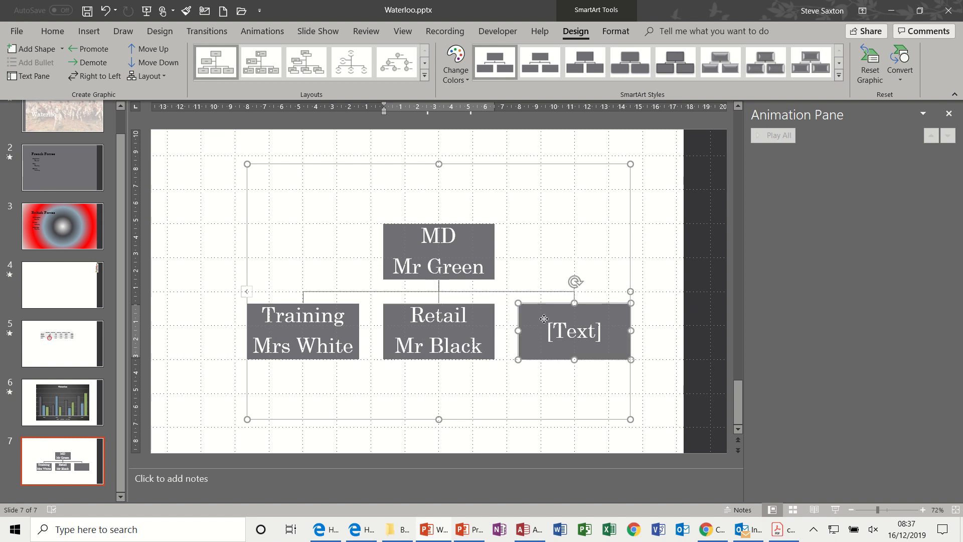
pyautogui.write('Sales')
pyautogui.press('Return')
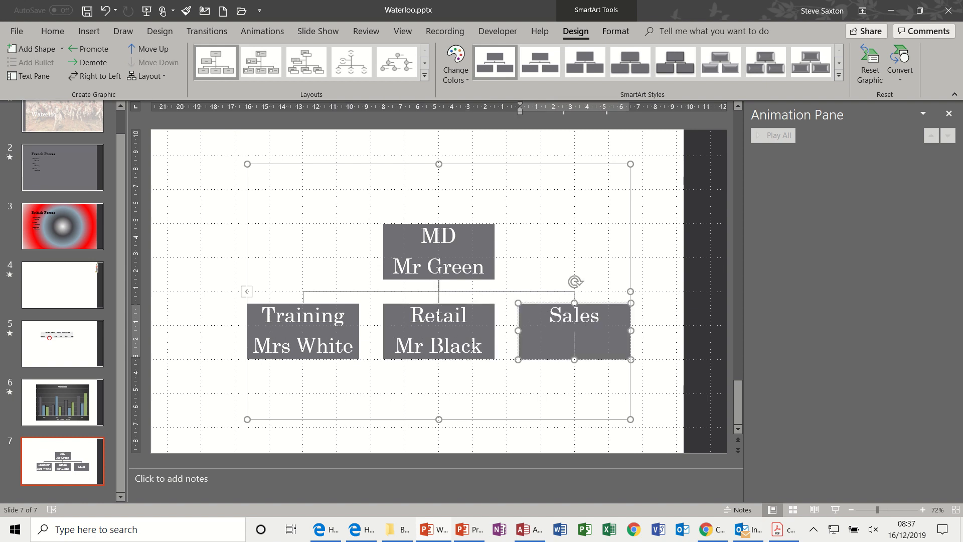
pyautogui.write('Mrs G')
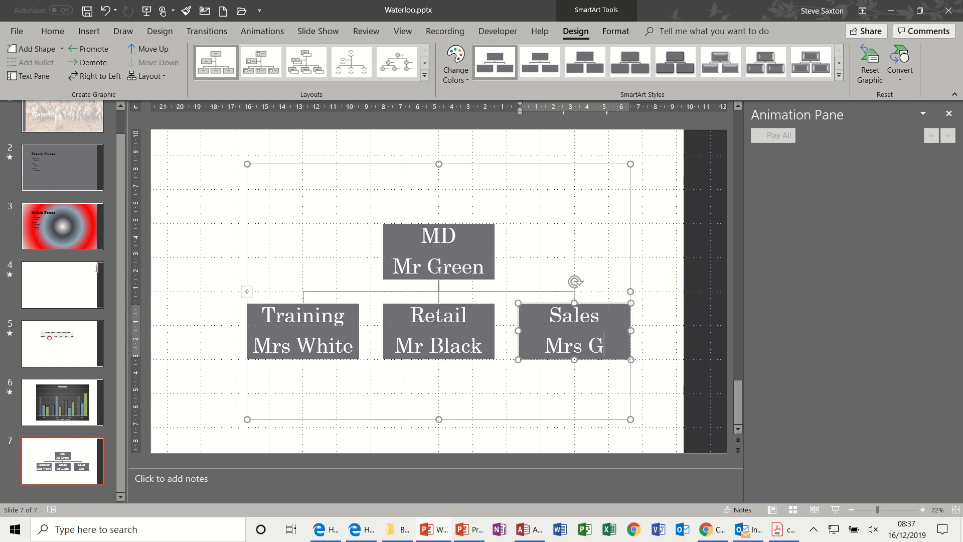
pyautogui.write('reen')
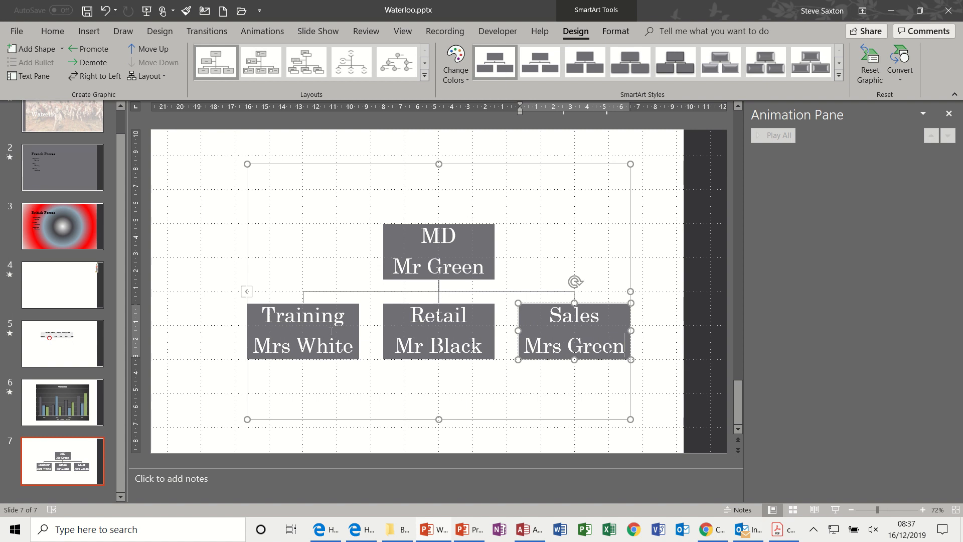
# Add two subordinate boxes below the Training box in the organization chart.
pyautogui.click(324, 305)
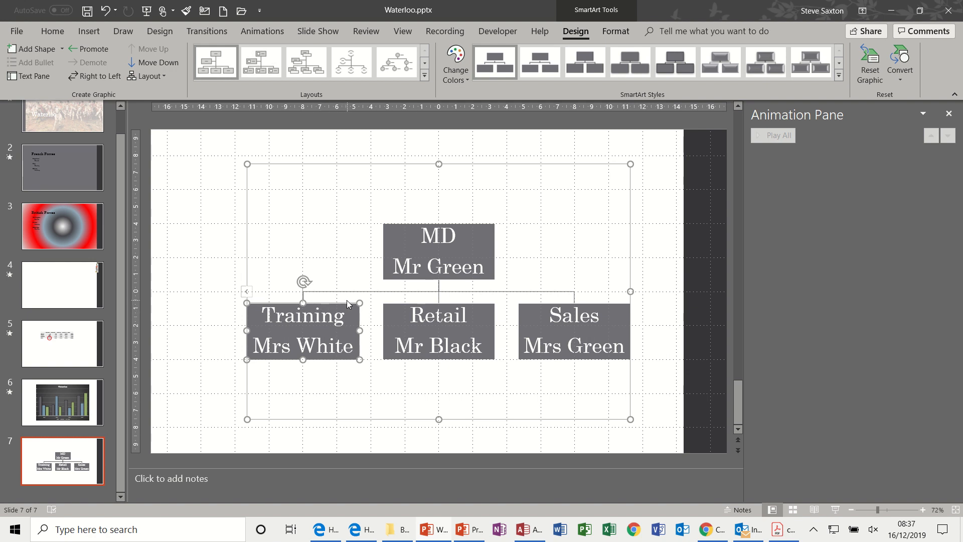
pyautogui.click(34, 49)
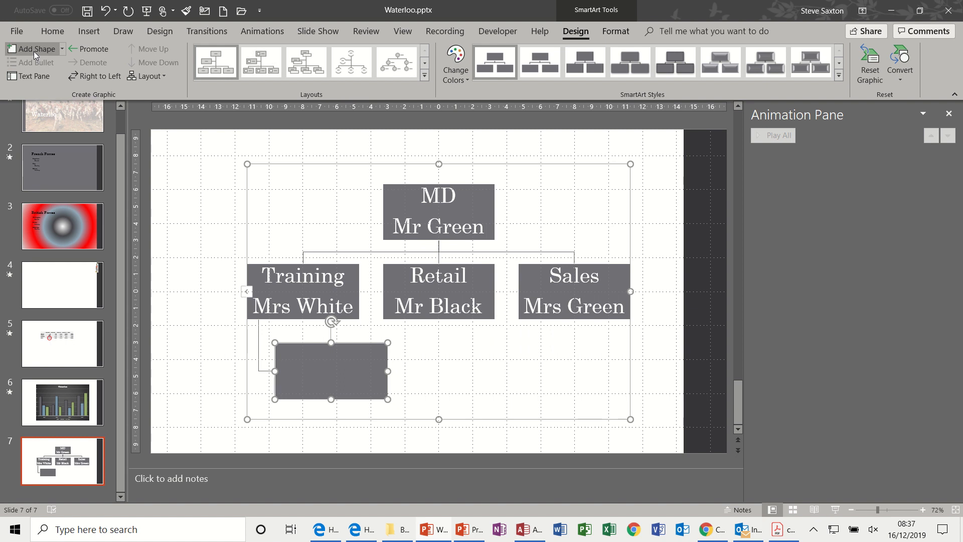
pyautogui.click(34, 50)
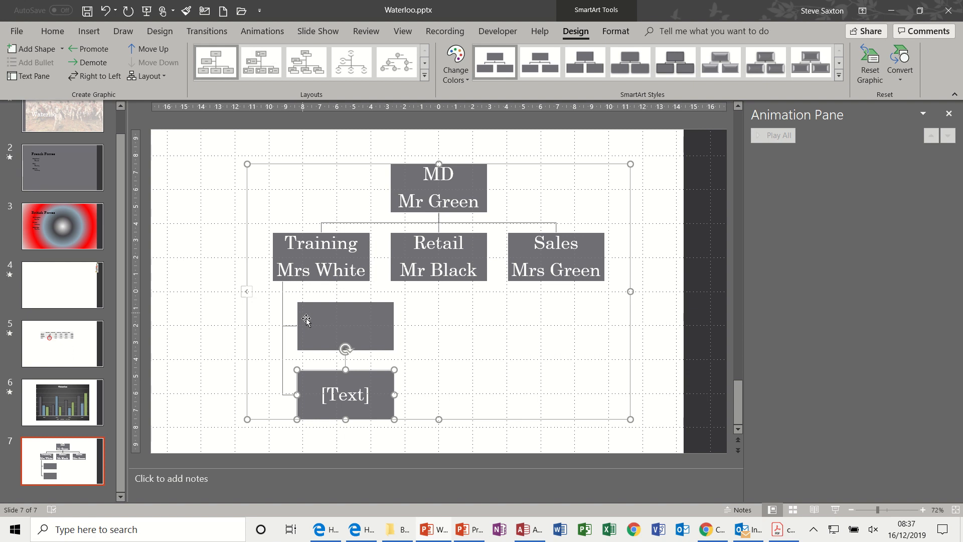
# Try the Left Hanging layout for the boxes under Training, then set that branch's layout to Standard.
pyautogui.click(315, 282)
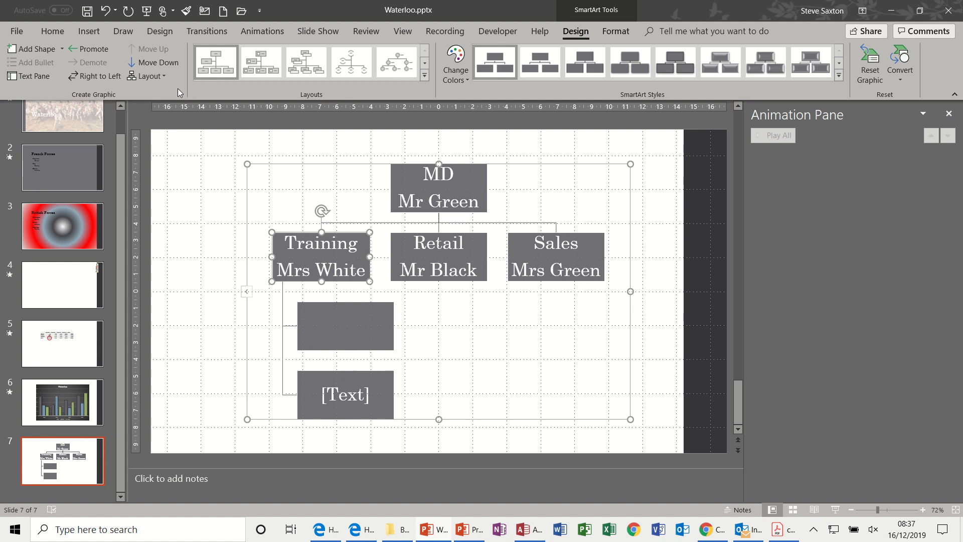
pyautogui.click(164, 77)
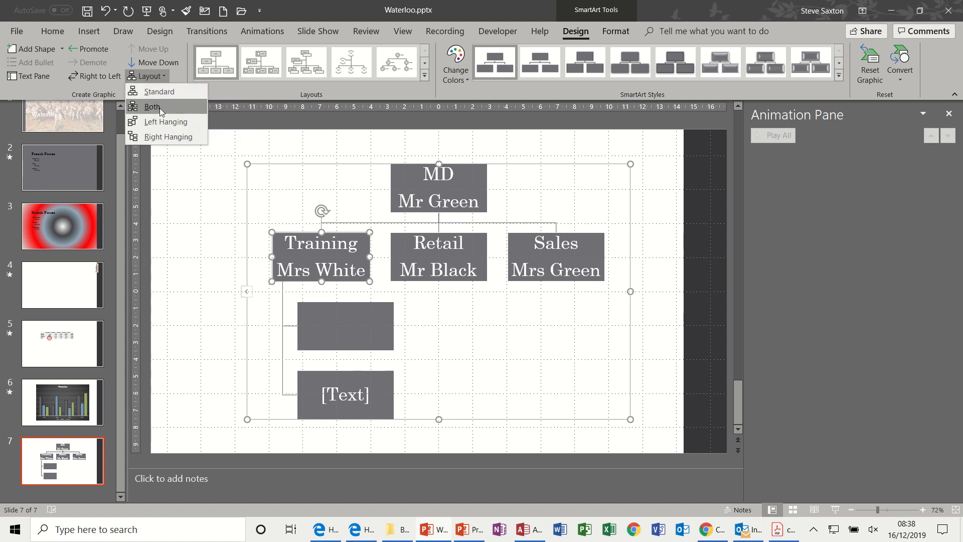
pyautogui.click(173, 122)
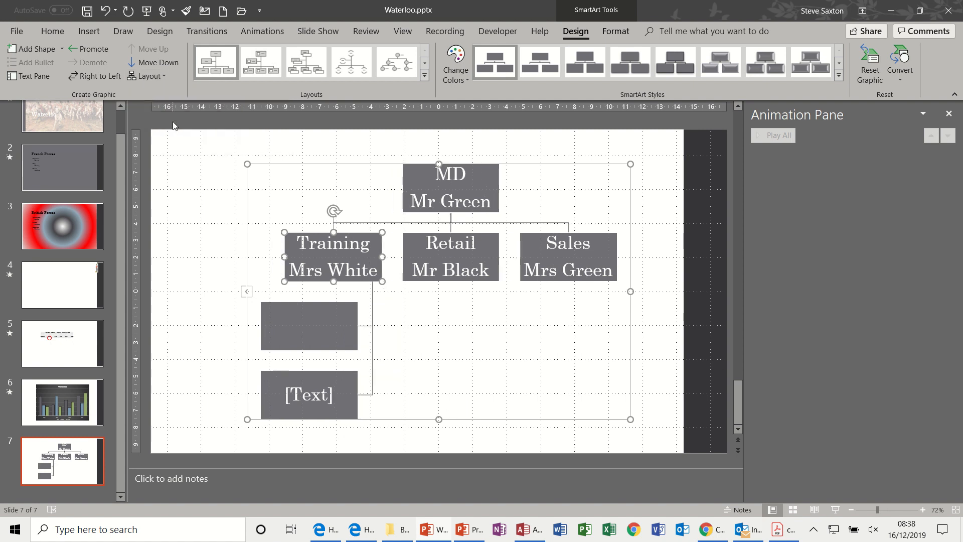
pyautogui.click(166, 75)
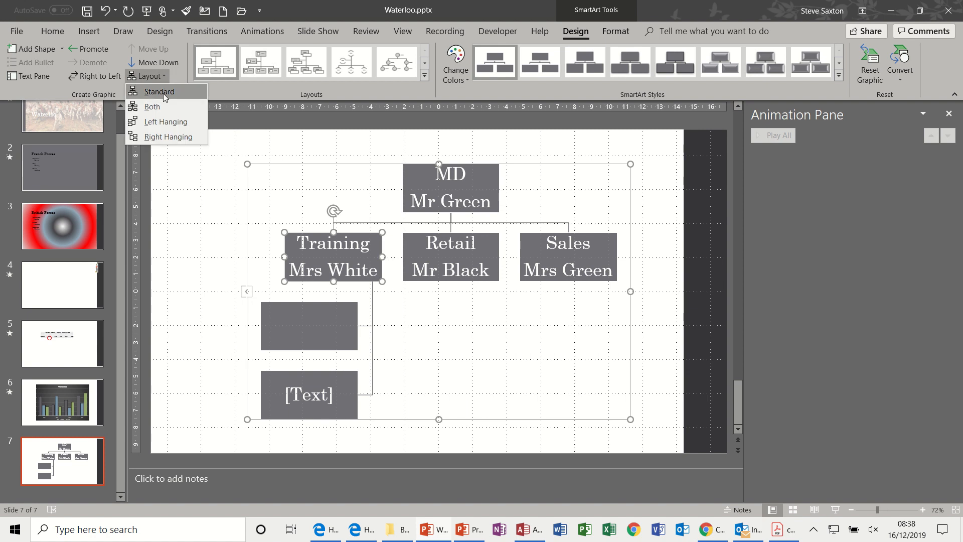
pyautogui.click(164, 93)
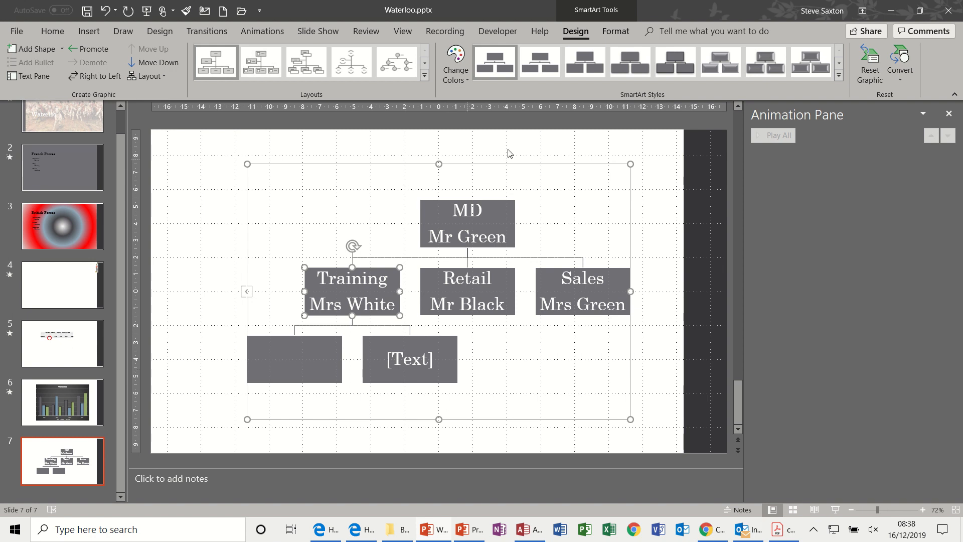
# Add the Dissolve In entrance effect to the organization chart.
pyautogui.click(260, 33)
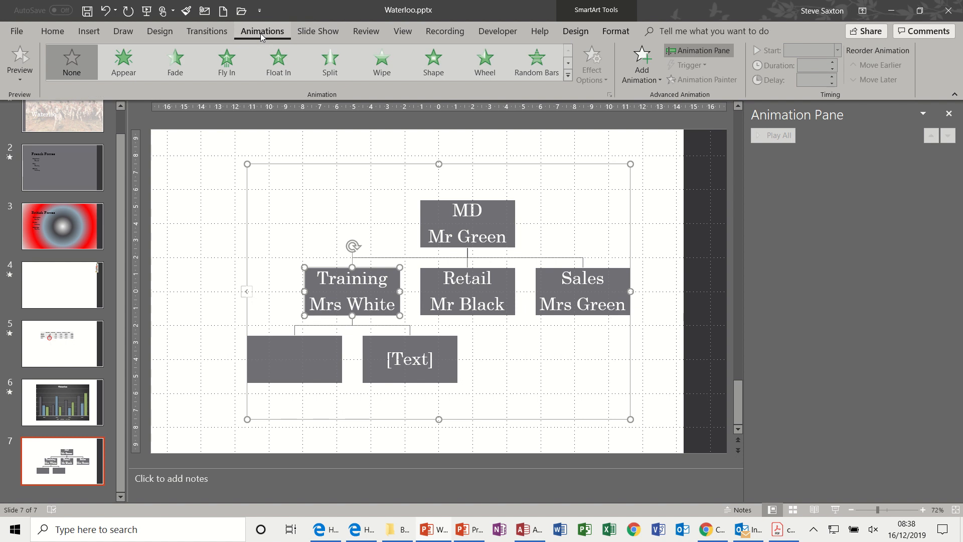
pyautogui.click(655, 80)
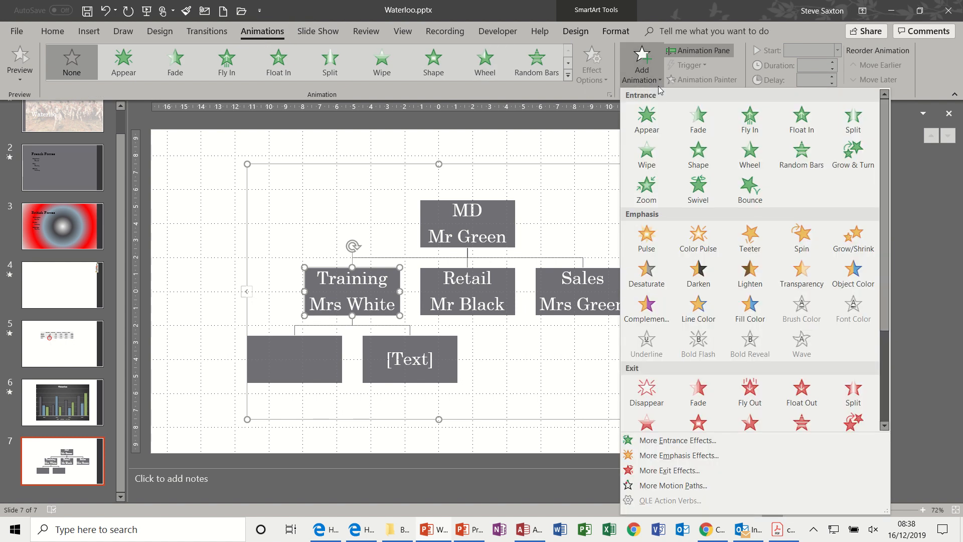
pyautogui.click(658, 441)
pyautogui.click(448, 199)
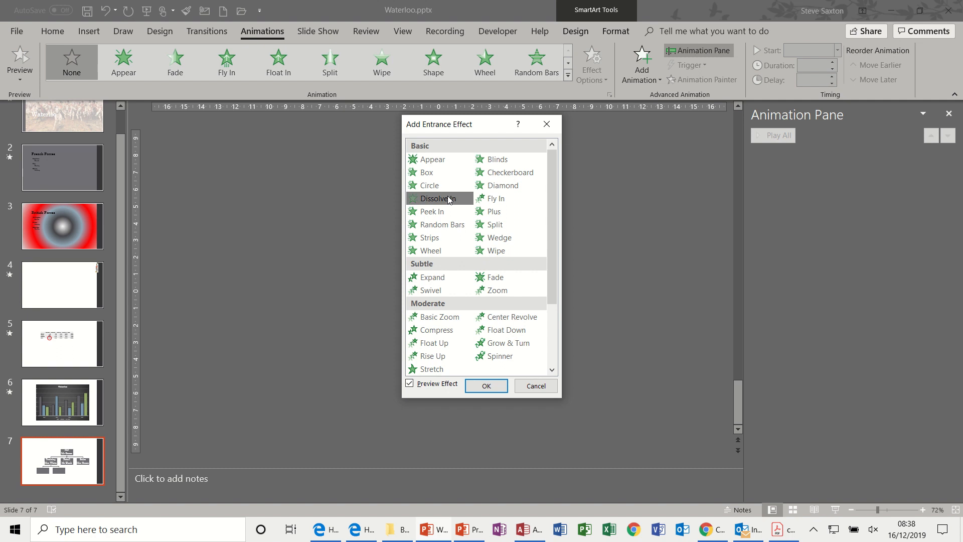
pyautogui.click(487, 385)
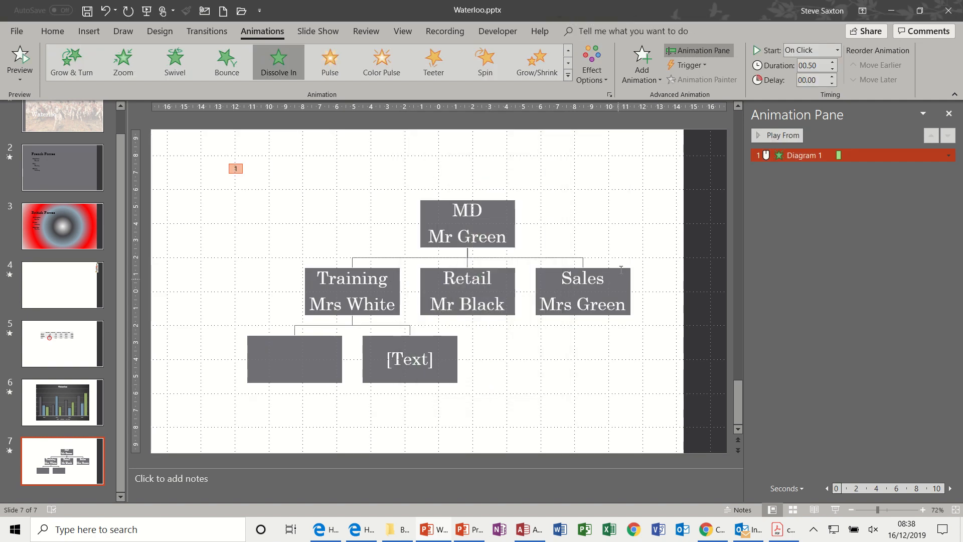
# Try the Level at Once sequence for the chart's animation, then set the sequence to Level One by One.
pyautogui.click(605, 80)
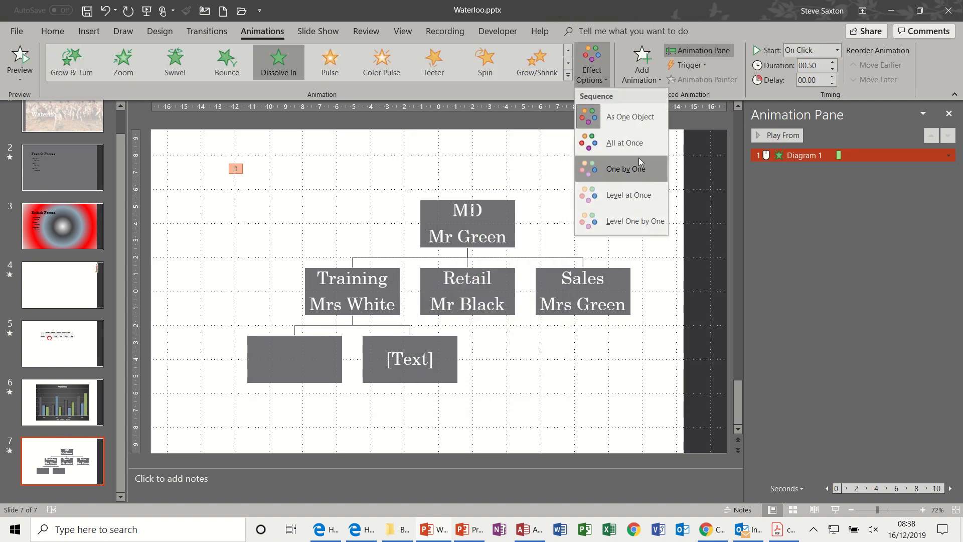
pyautogui.click(637, 196)
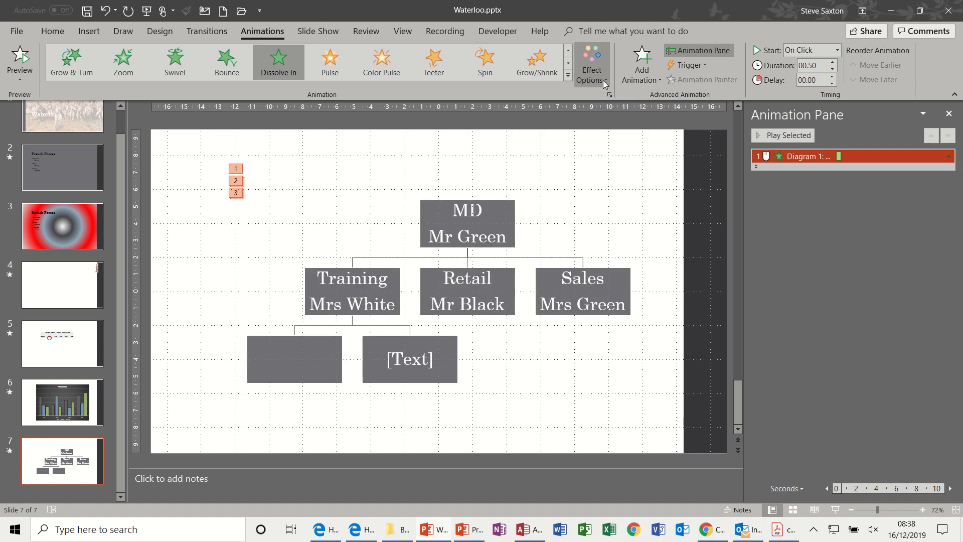
pyautogui.click(603, 81)
pyautogui.click(621, 220)
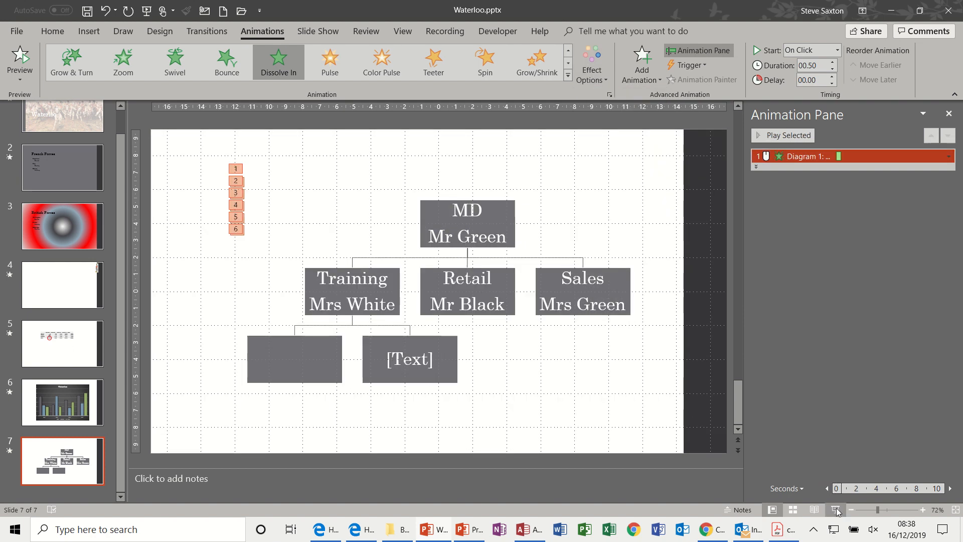
# Play slide 7 as a slide show to run through the organization chart's animation, then return to editing.
pyautogui.click(836, 510)
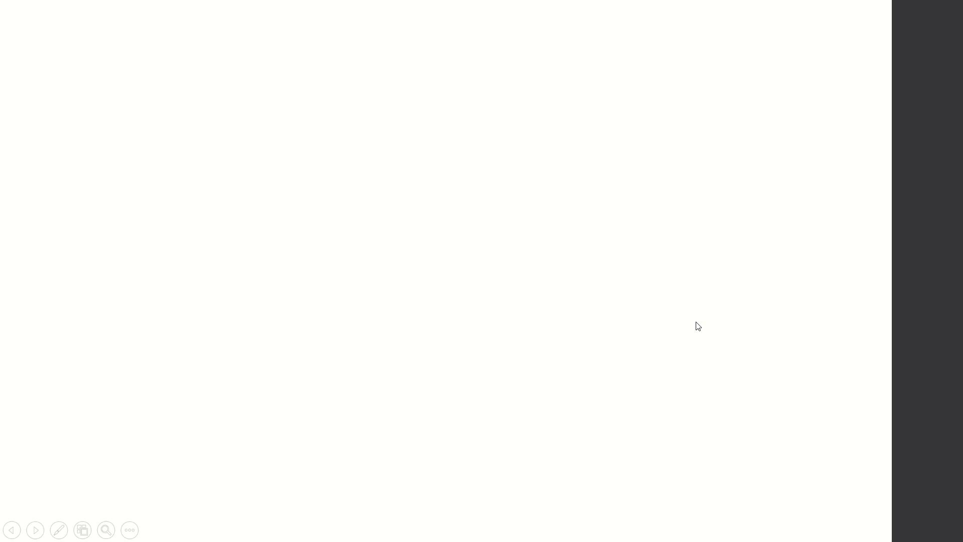
pyautogui.click(698, 326)
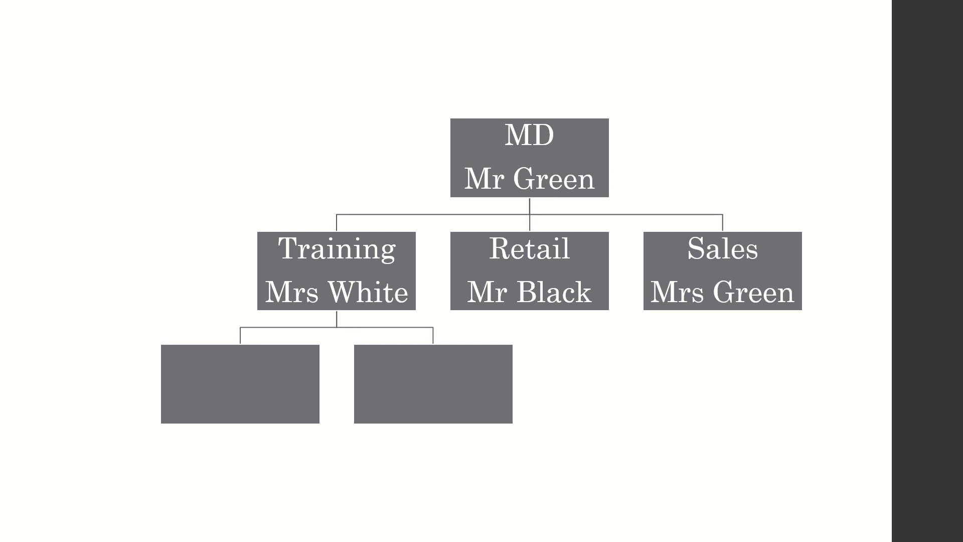
pyautogui.press('Escape')
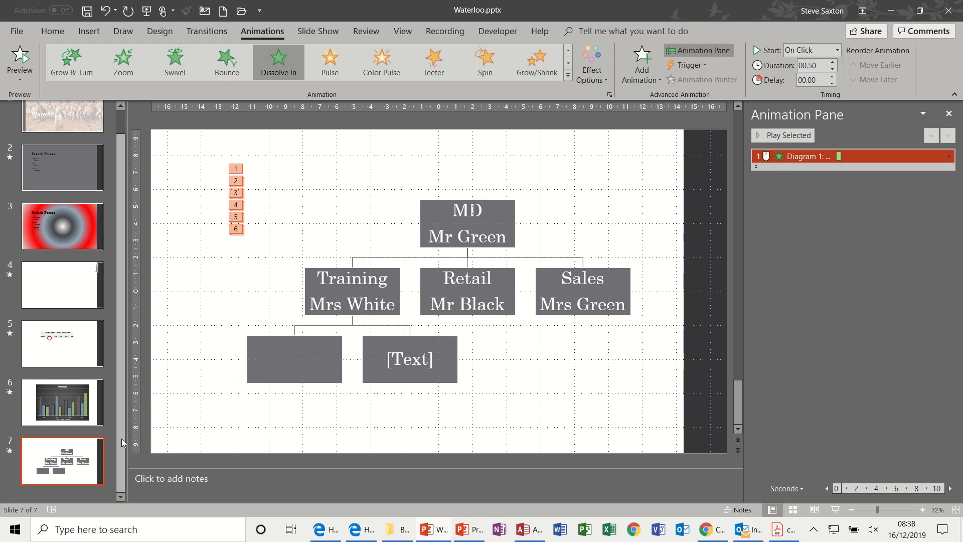
# Add a new slide 8 and draw a rectangle about 3.4 cm high and 6 cm wide near the slide's upper-left corner.
pyautogui.press('Return')
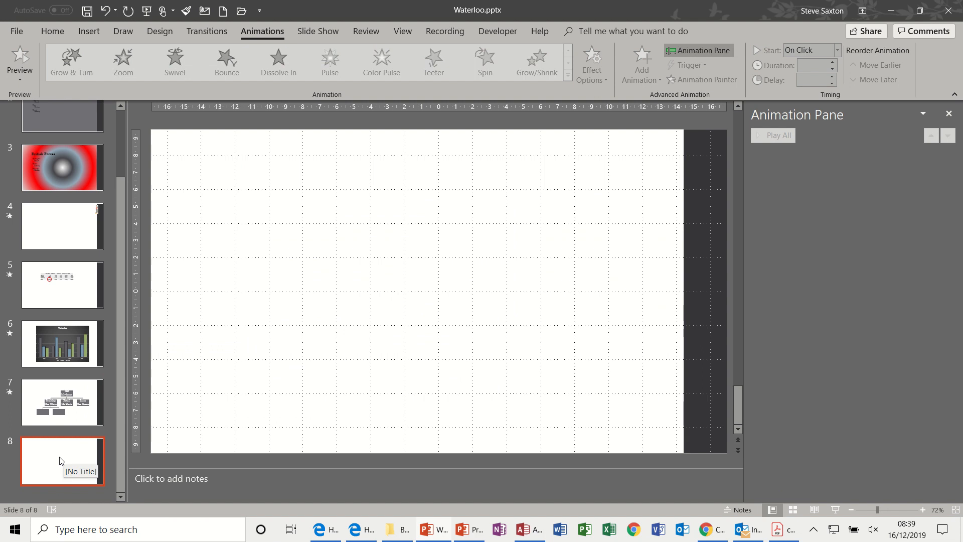
pyautogui.click(90, 32)
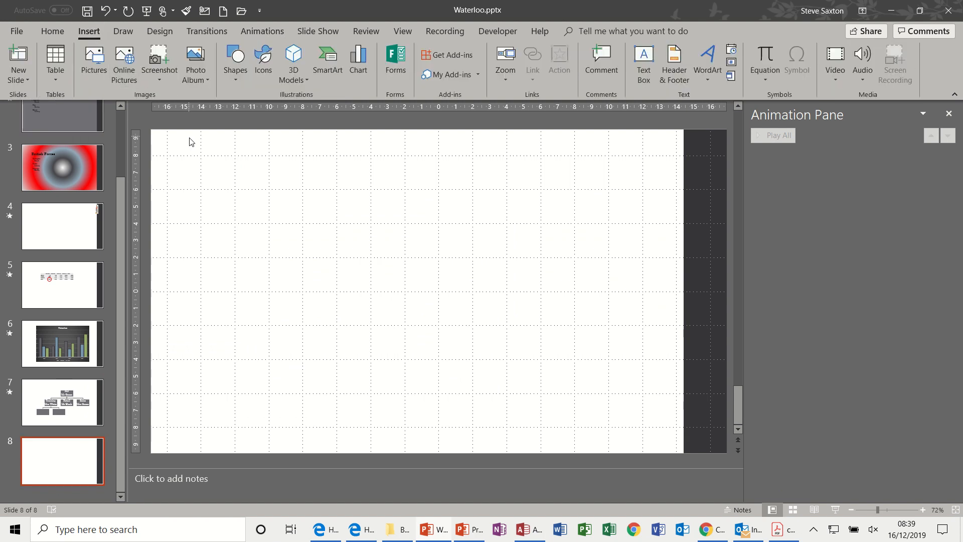
pyautogui.click(236, 77)
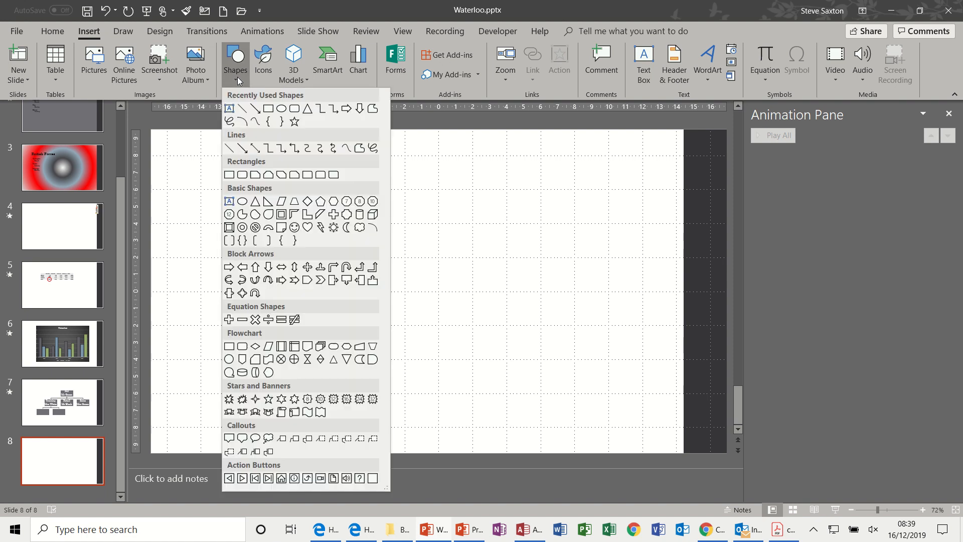
pyautogui.click(269, 108)
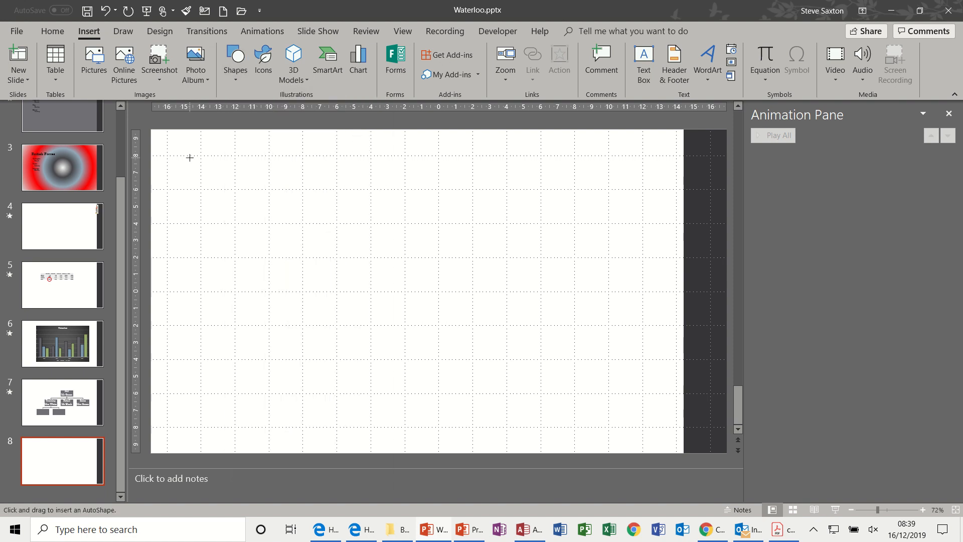
pyautogui.moveTo(190, 157); pyautogui.dragTo(292, 217)
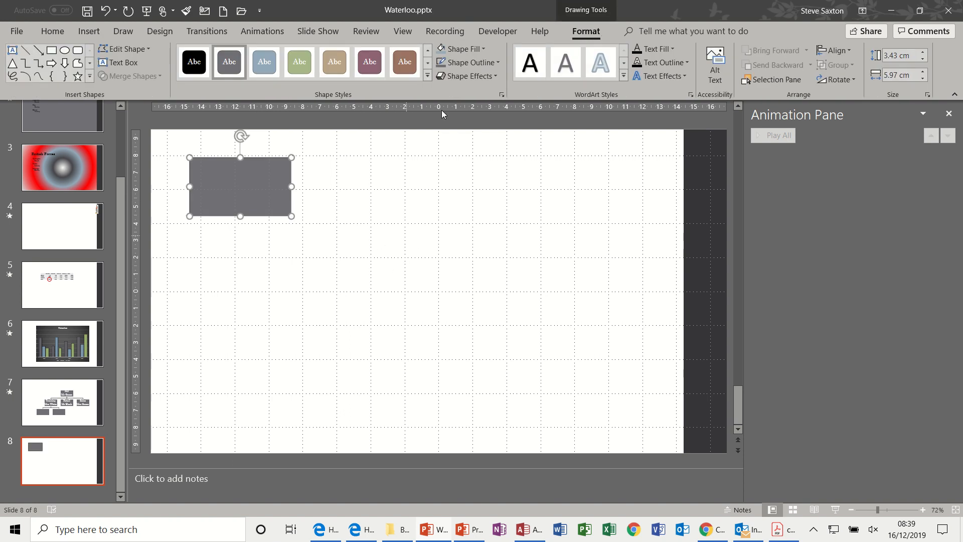
# Copy the rectangle to make a two-by-two arrangement of four matching rectangles on slide 8.
pyautogui.click(403, 32)
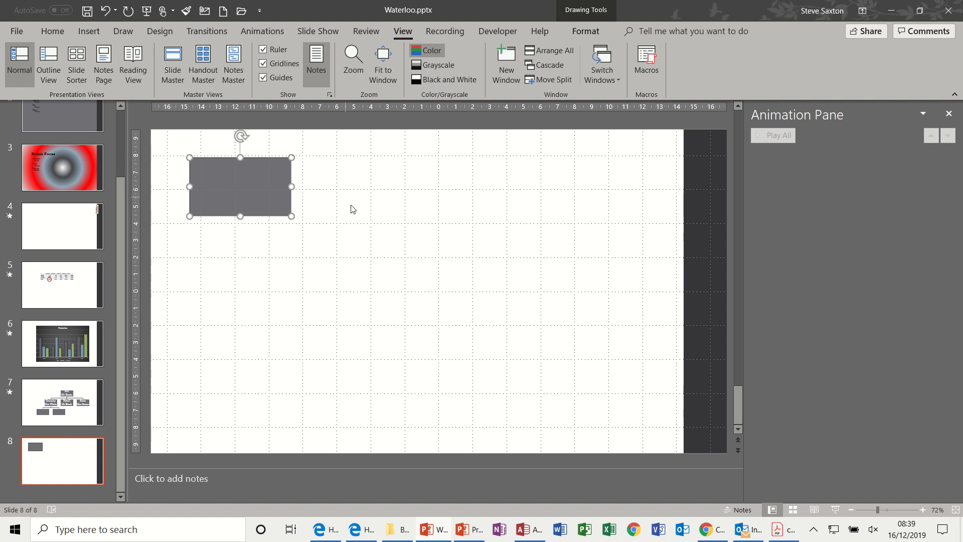
pyautogui.click(85, 32)
pyautogui.moveTo(220, 179); pyautogui.dragTo(229, 354)
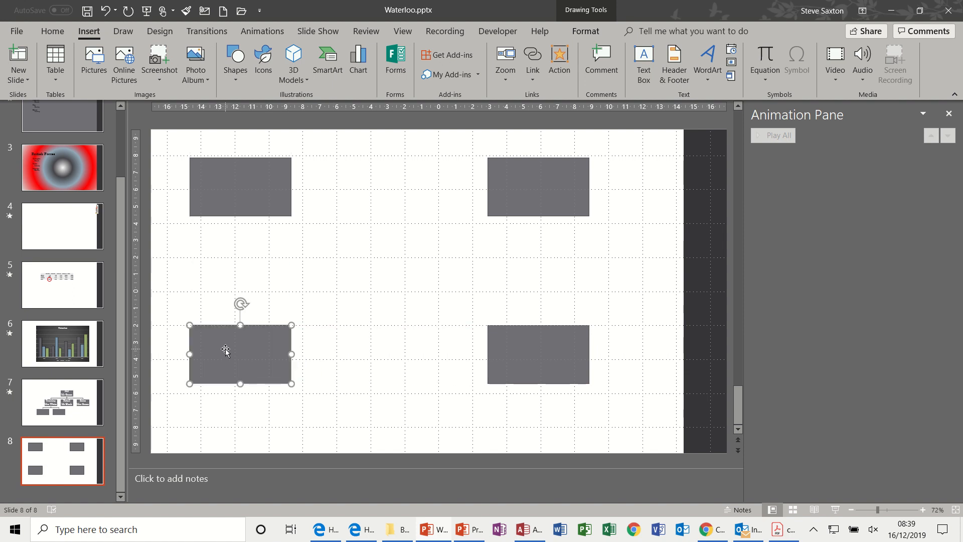
# Draw a circle about 3.5 cm in diameter and position it centrally among the four rectangles.
pyautogui.click(238, 80)
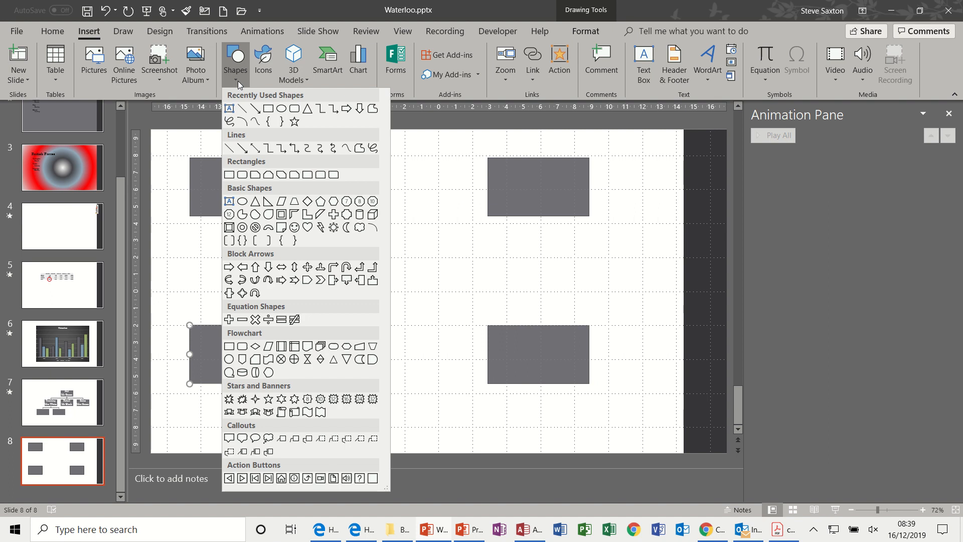
pyautogui.click(279, 109)
pyautogui.moveTo(427, 241); pyautogui.dragTo(367, 276)
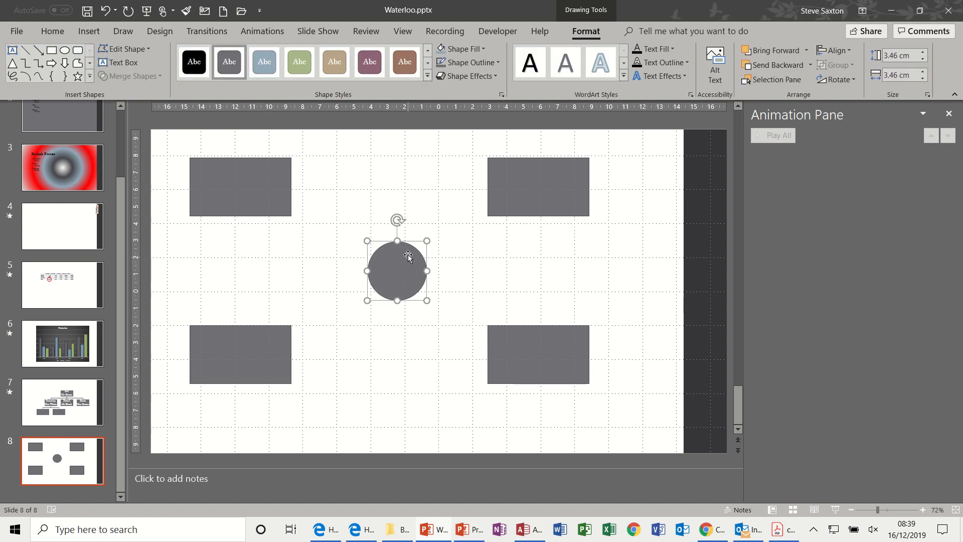
pyautogui.moveTo(407, 271); pyautogui.dragTo(405, 280)
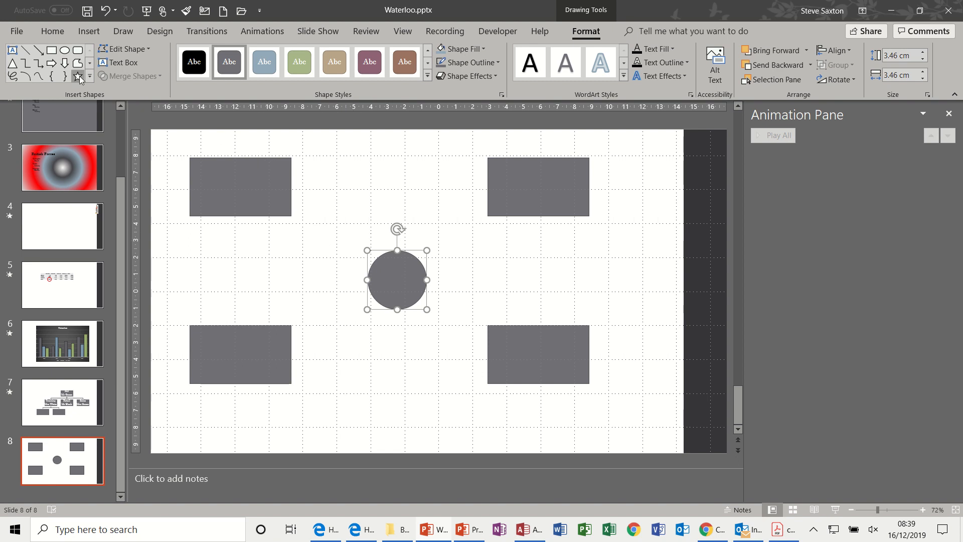
# Connect the bottom edges of the two upper rectangles to the circle's upper connection points with elbow arrow connectors.
pyautogui.click(38, 64)
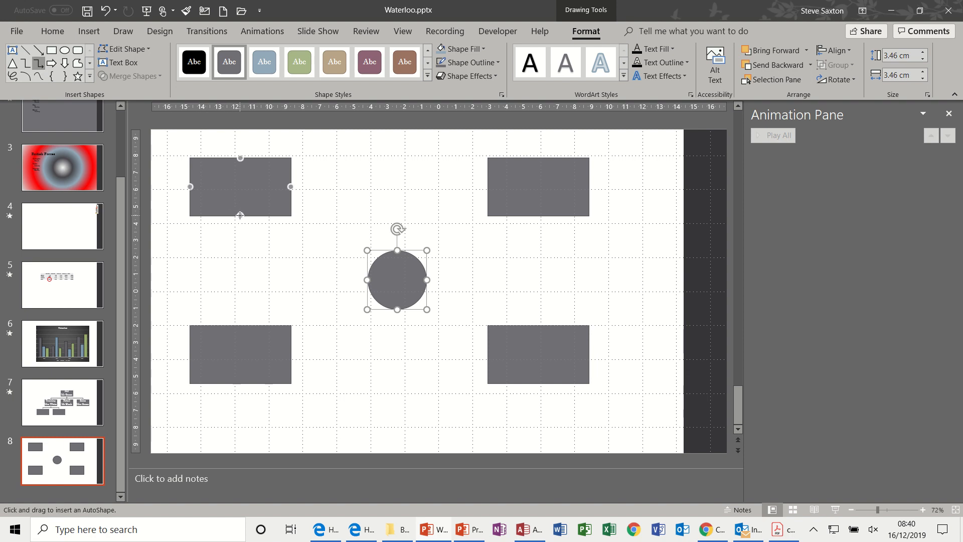
pyautogui.moveTo(240, 216); pyautogui.dragTo(396, 276)
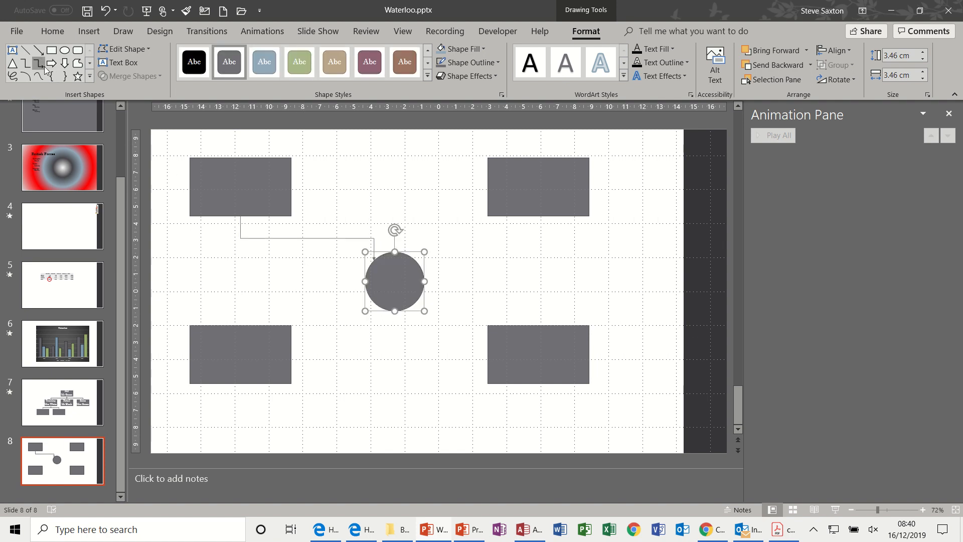
pyautogui.click(39, 64)
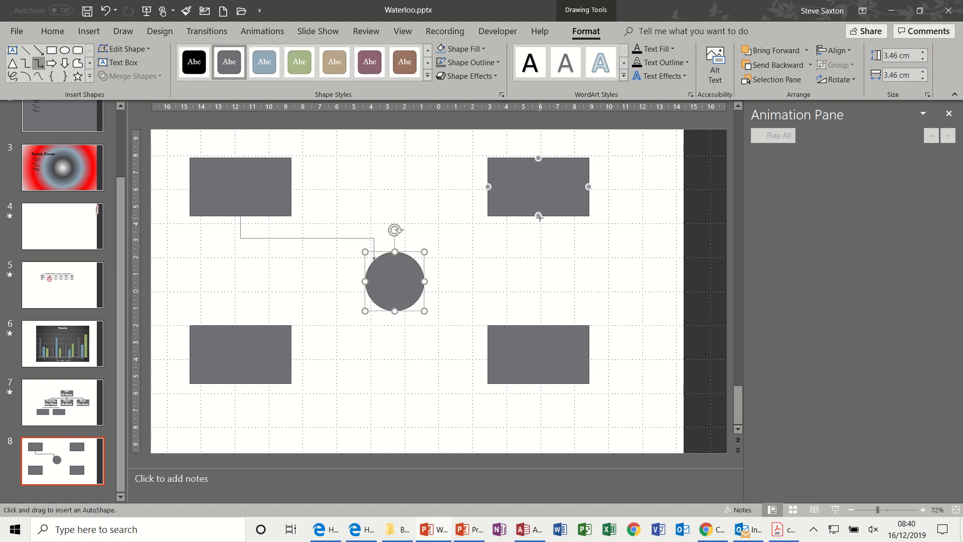
pyautogui.moveTo(540, 216); pyautogui.dragTo(416, 260)
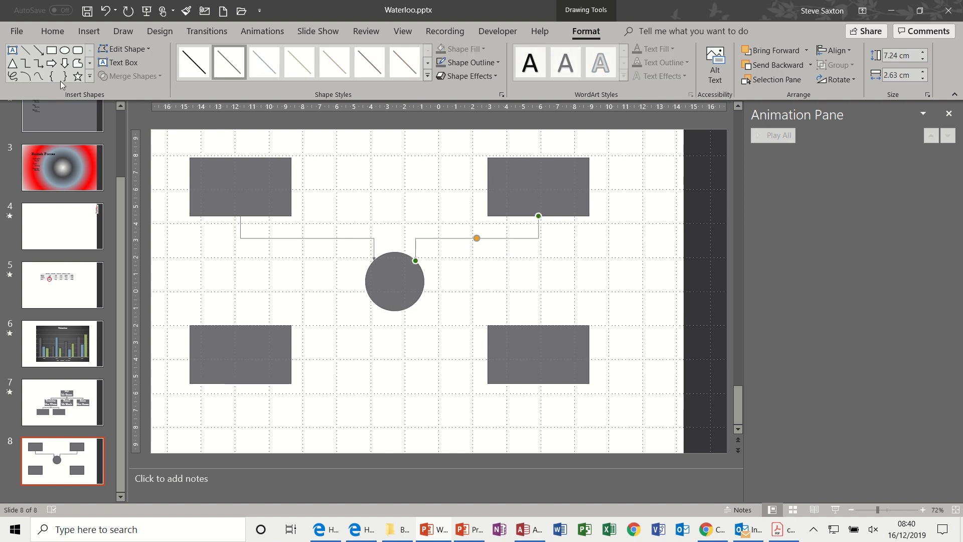
# Connect the circle's lower connection points to the top edges of the two lower rectangles with elbow arrow connectors.
pyautogui.click(38, 64)
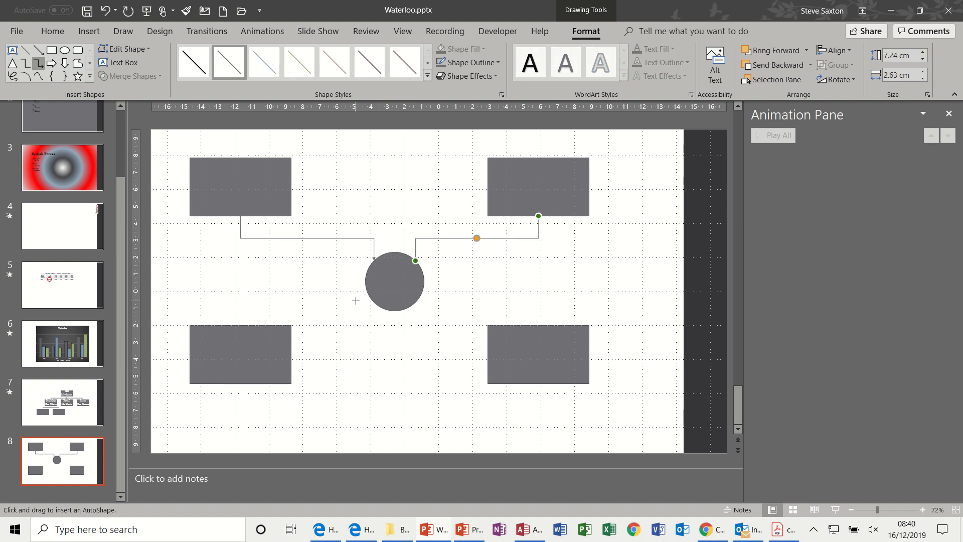
pyautogui.moveTo(372, 296)
pyautogui.moveTo(373, 301); pyautogui.dragTo(236, 324)
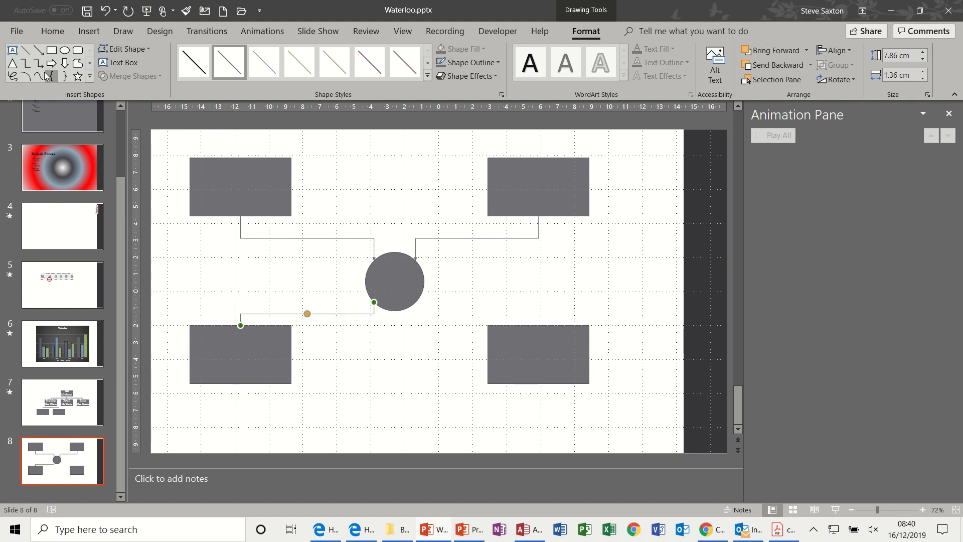
pyautogui.click(39, 63)
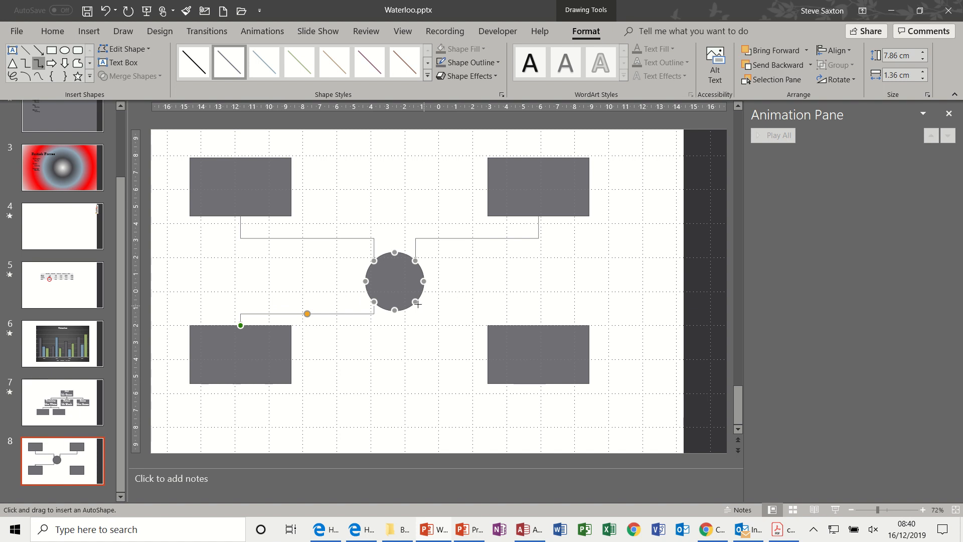
pyautogui.moveTo(415, 301); pyautogui.dragTo(539, 325)
# Label the upper-left rectangle "Input" and the circle "Process".
pyautogui.click(243, 187)
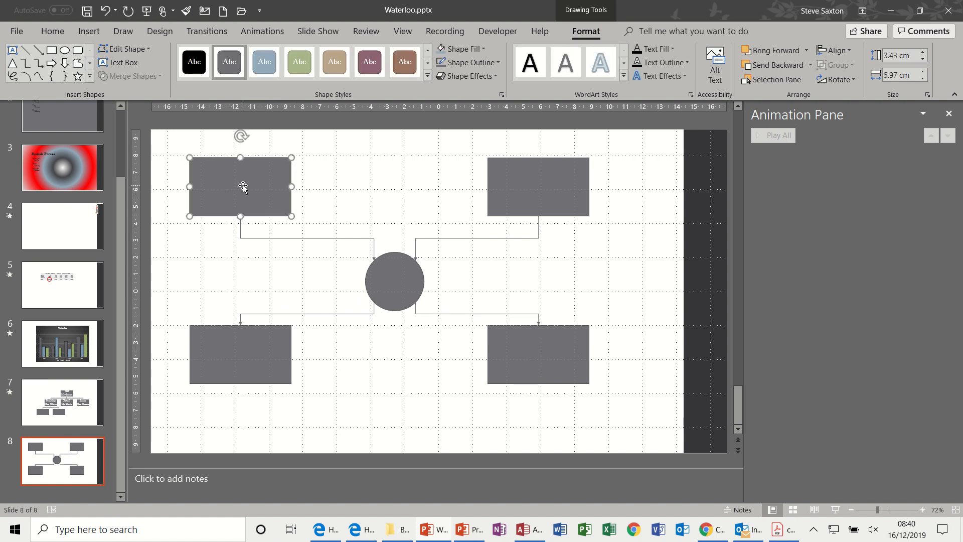
pyautogui.click(241, 186)
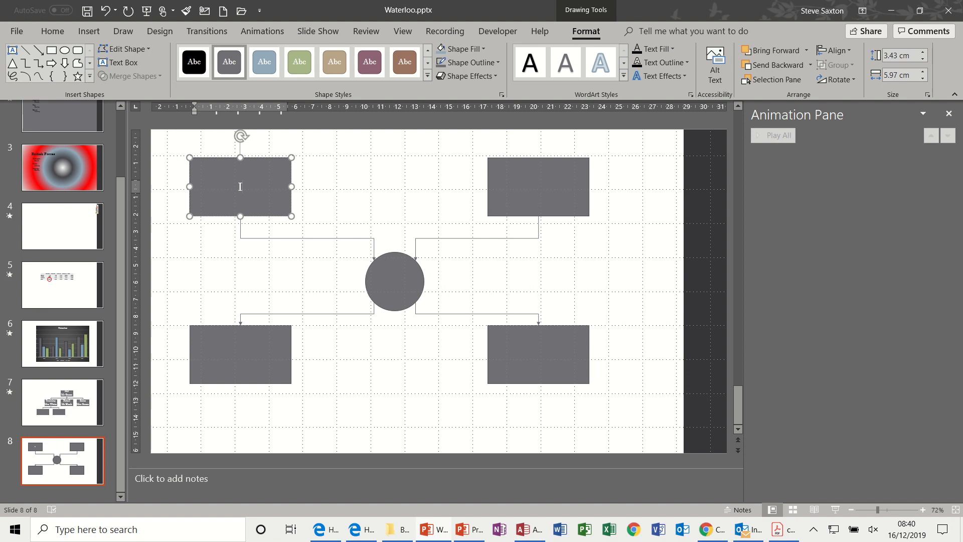
pyautogui.write('Input')
pyautogui.click(389, 283)
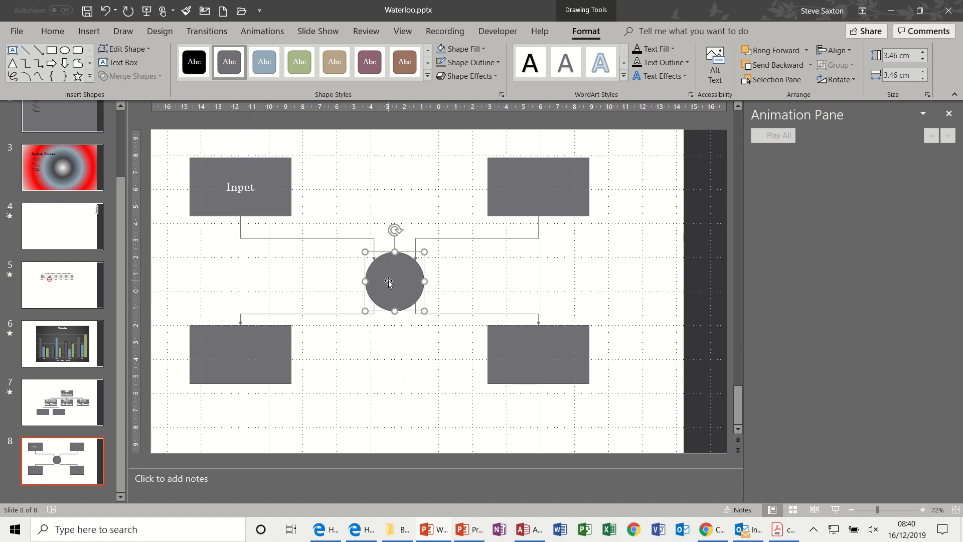
pyautogui.write('Process')
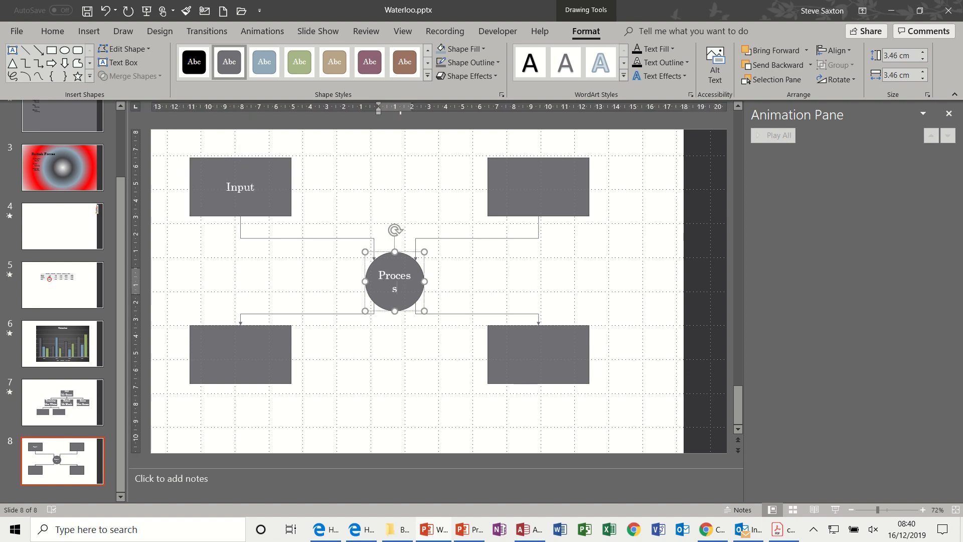
# Label the upper-right rectangle "Stores", the lower-left one "Output" and the lower-right one "File".
pyautogui.click(527, 179)
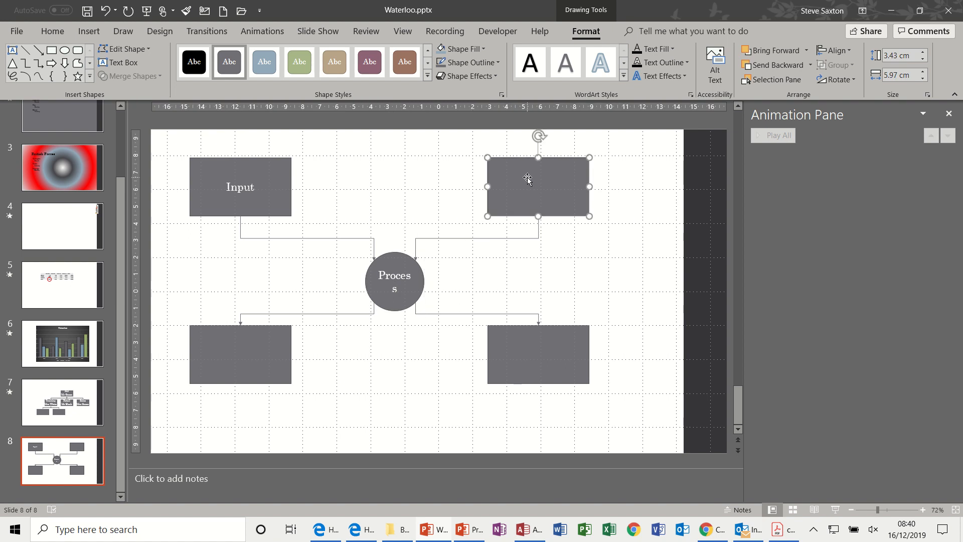
pyautogui.write('Stores')
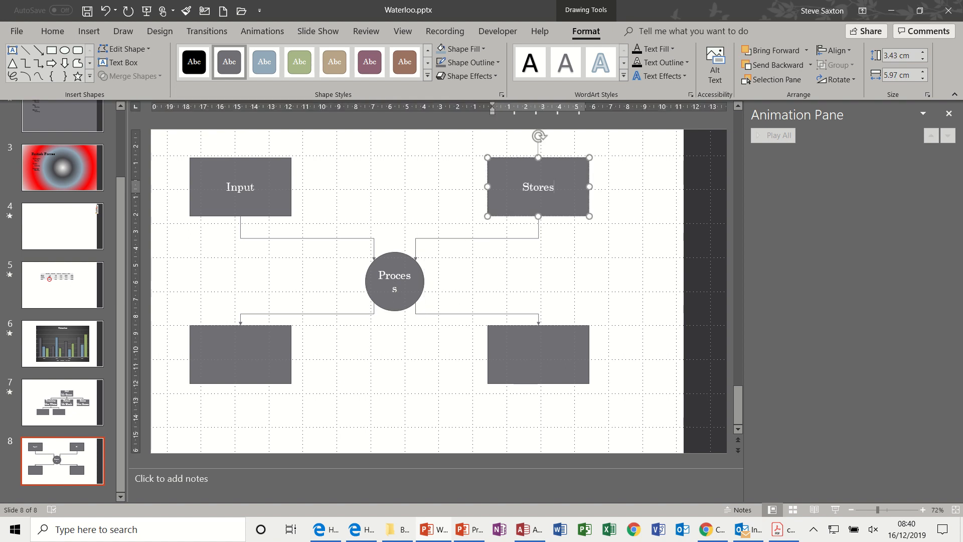
pyautogui.click(231, 354)
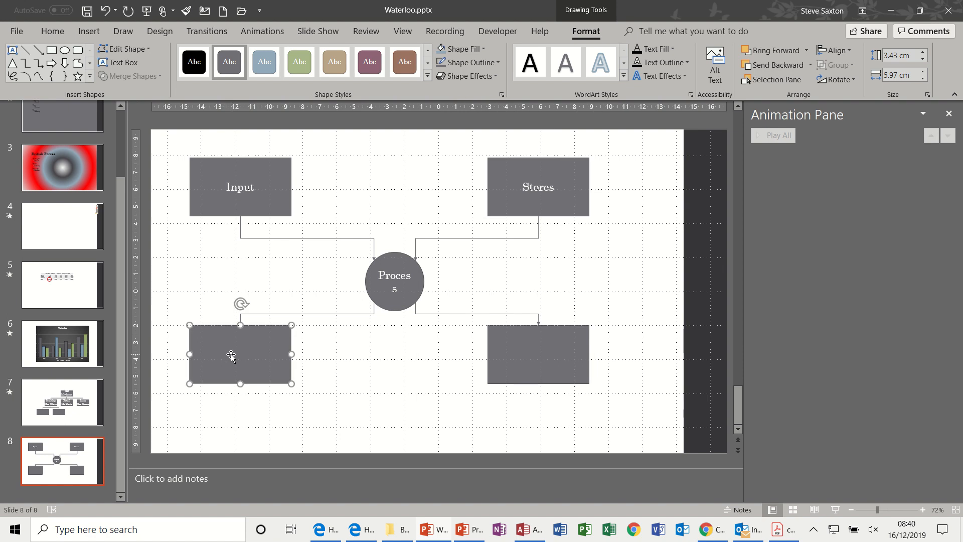
pyautogui.write('Output')
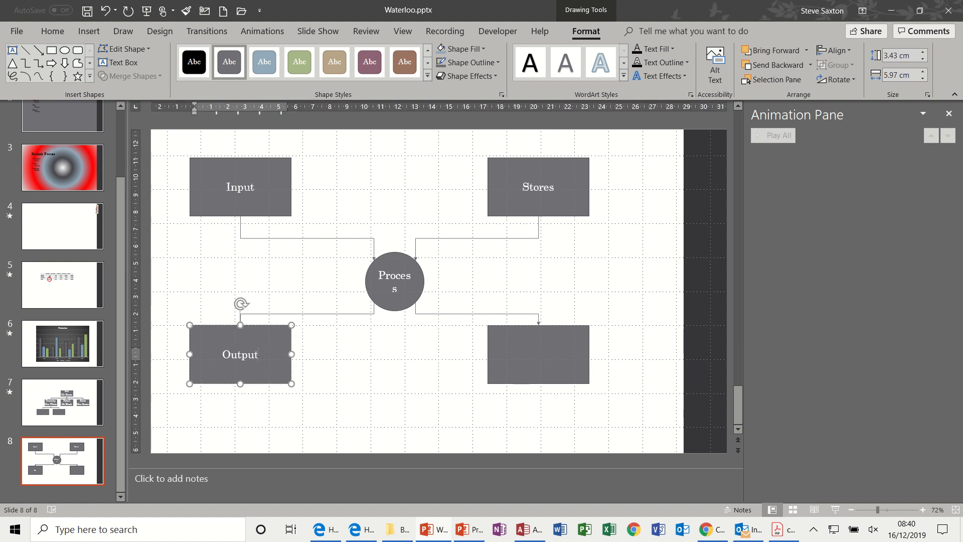
pyautogui.click(549, 356)
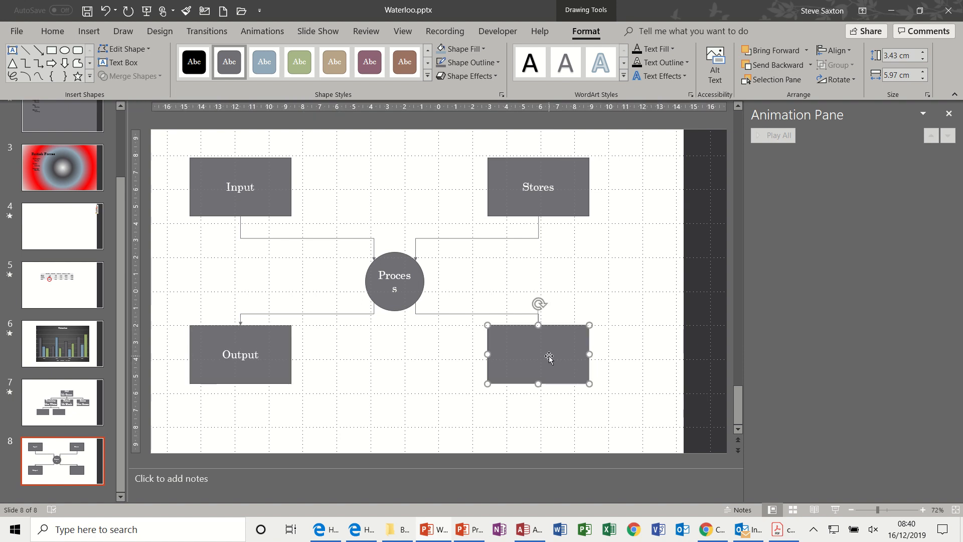
pyautogui.write('File')
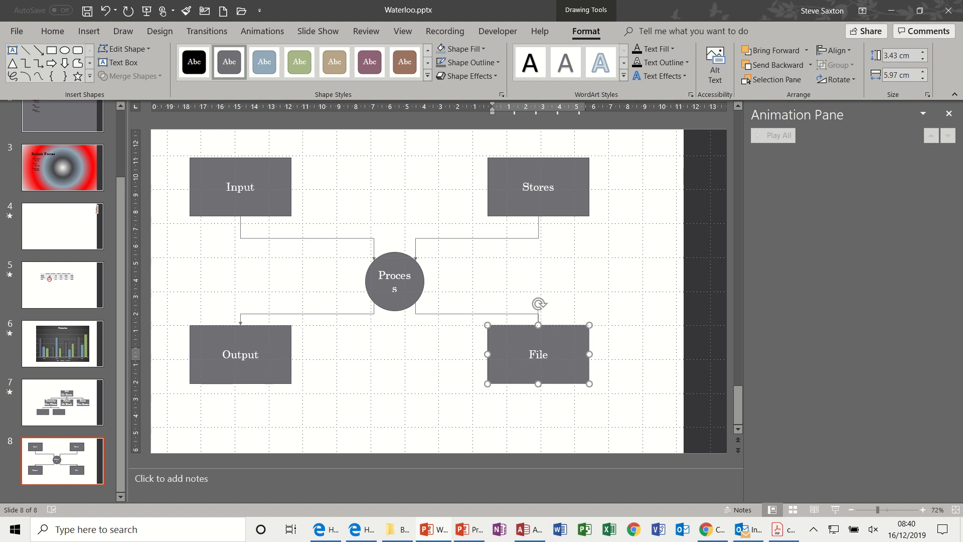
# Reduce the font size of the circle's "Process" label to 14 so the word fits on one line.
pyautogui.click(408, 275)
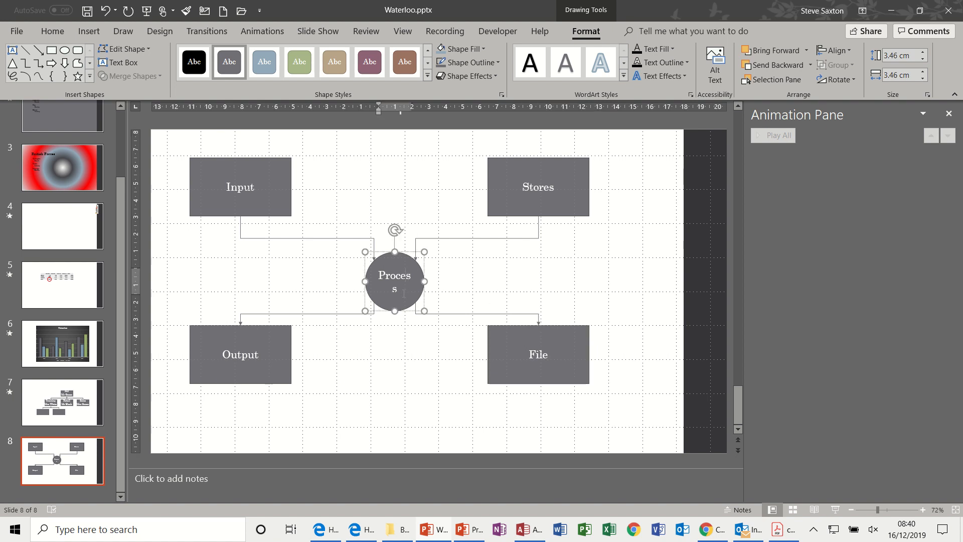
pyautogui.moveTo(404, 293); pyautogui.dragTo(381, 278)
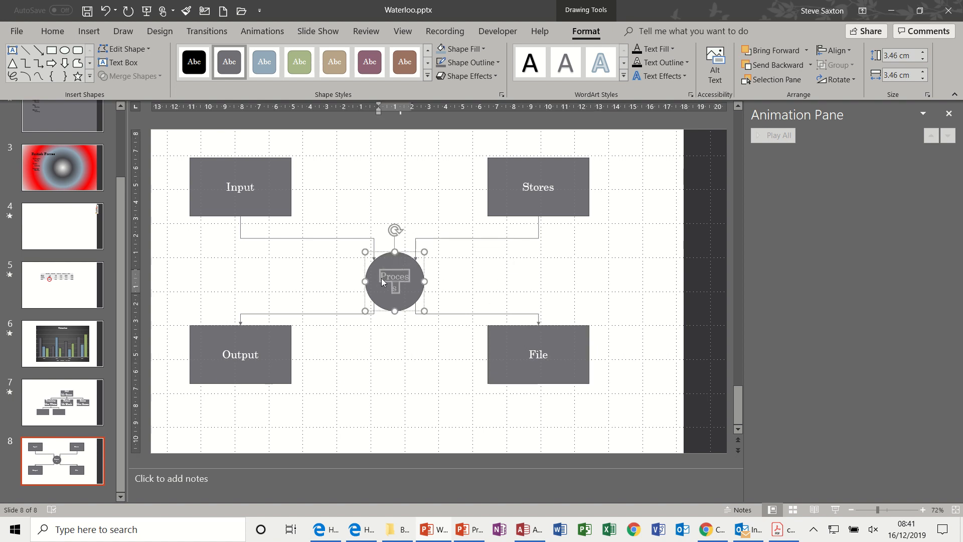
pyautogui.hotkey('ctrl', 'shift', ',')
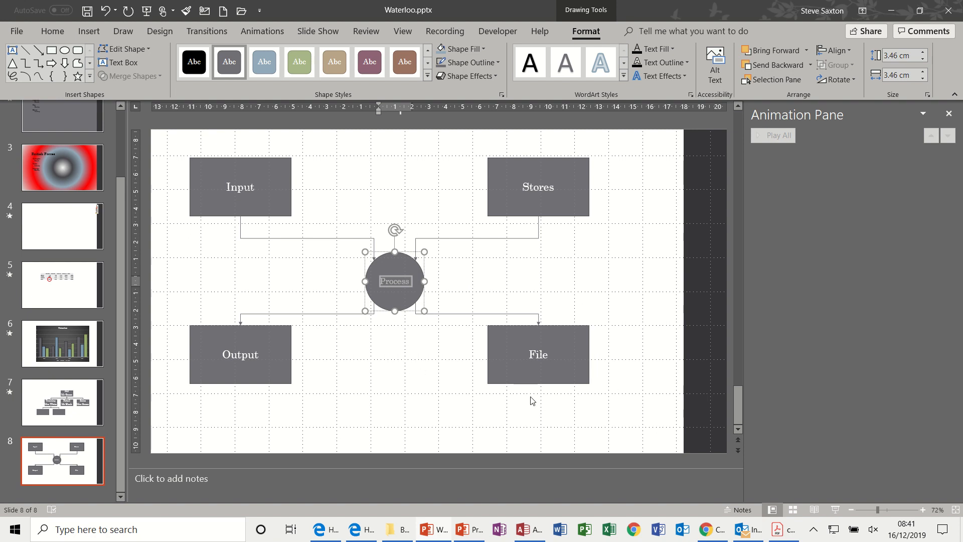
pyautogui.click(418, 355)
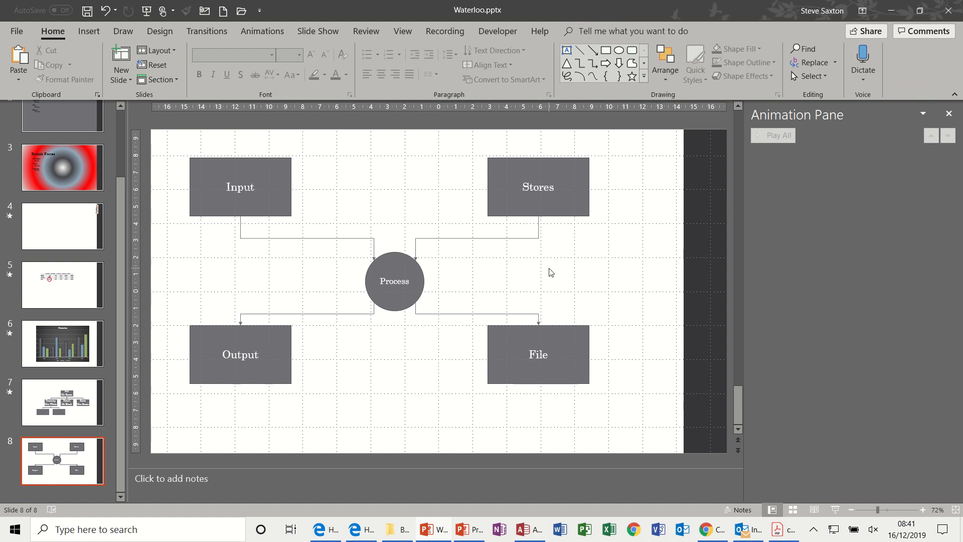
# Add the Dissolve In entrance effect to the Input rectangle, its connector and the Process circle together.
pyautogui.click(290, 165)
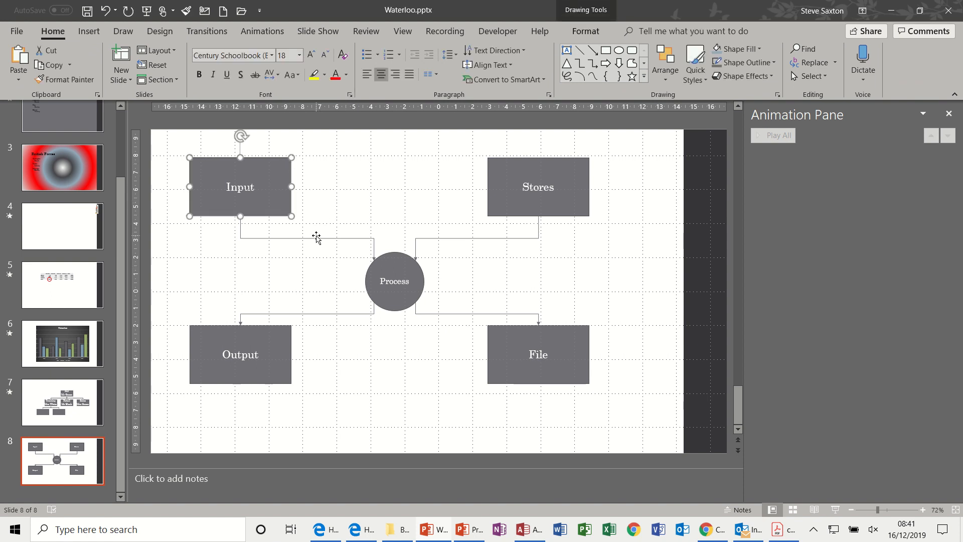
pyautogui.keyDown('shift'); pyautogui.click(317, 237); pyautogui.keyUp('shift')
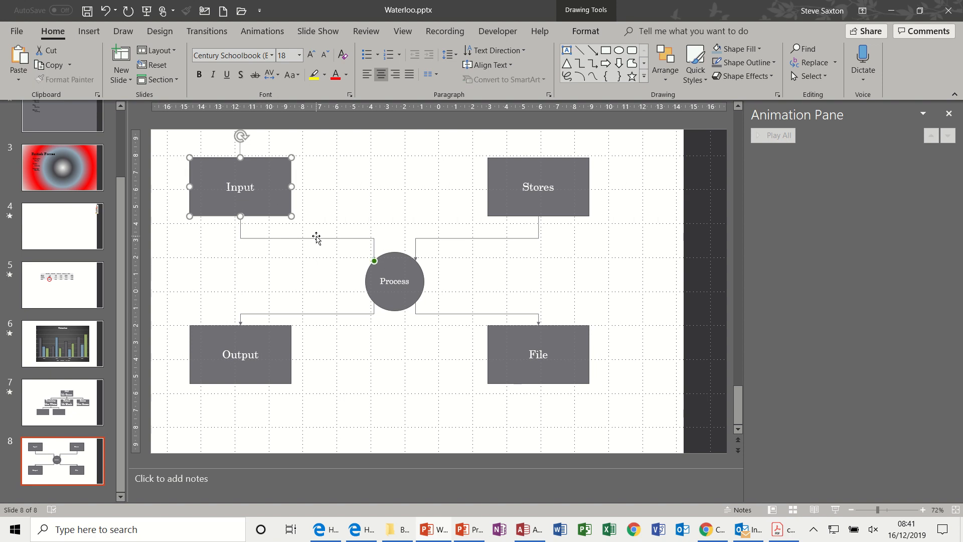
pyautogui.keyDown('shift'); pyautogui.click(390, 260); pyautogui.keyUp('shift')
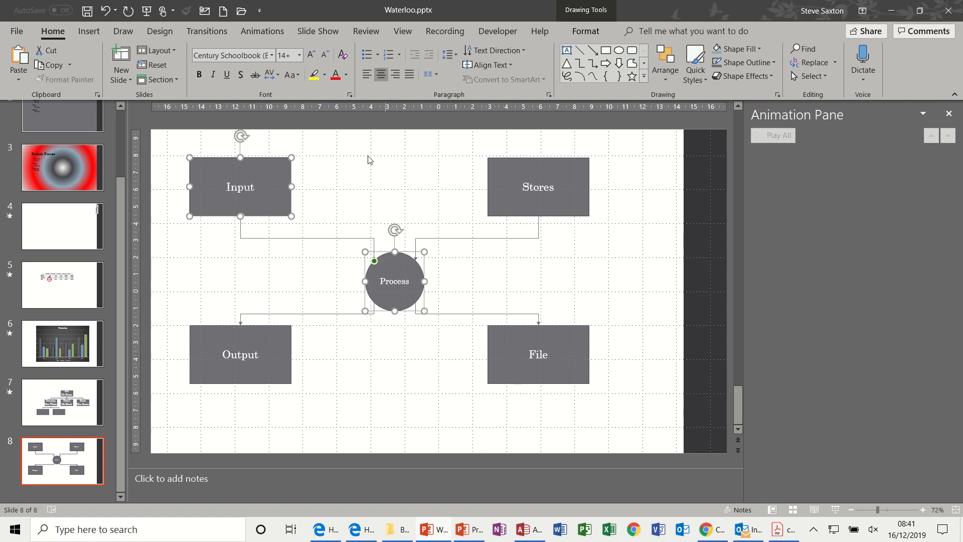
pyautogui.click(250, 33)
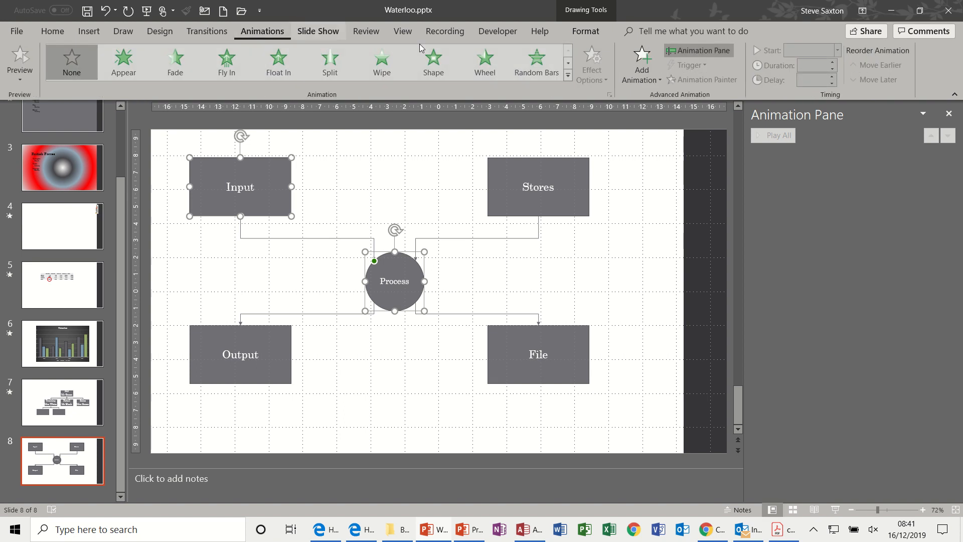
pyautogui.click(649, 81)
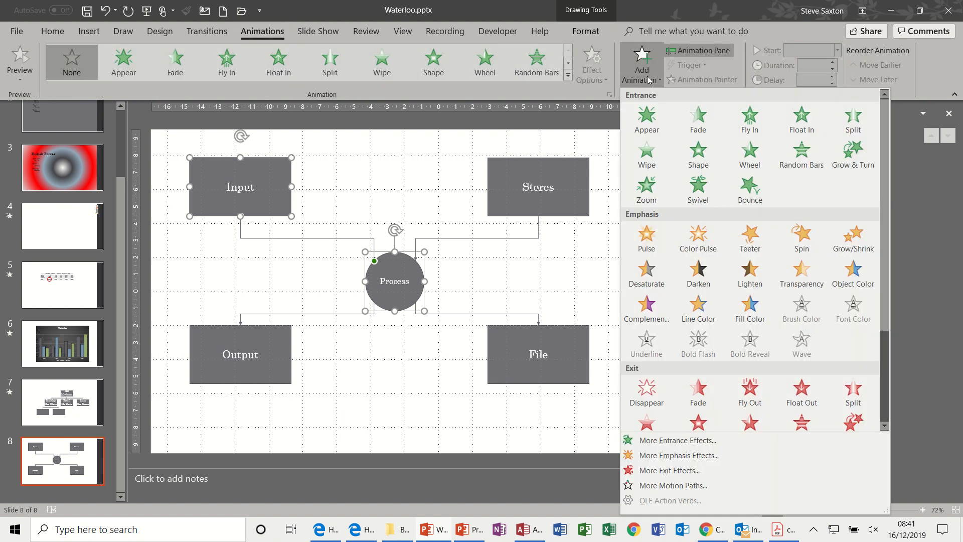
pyautogui.rightClick(653, 439)
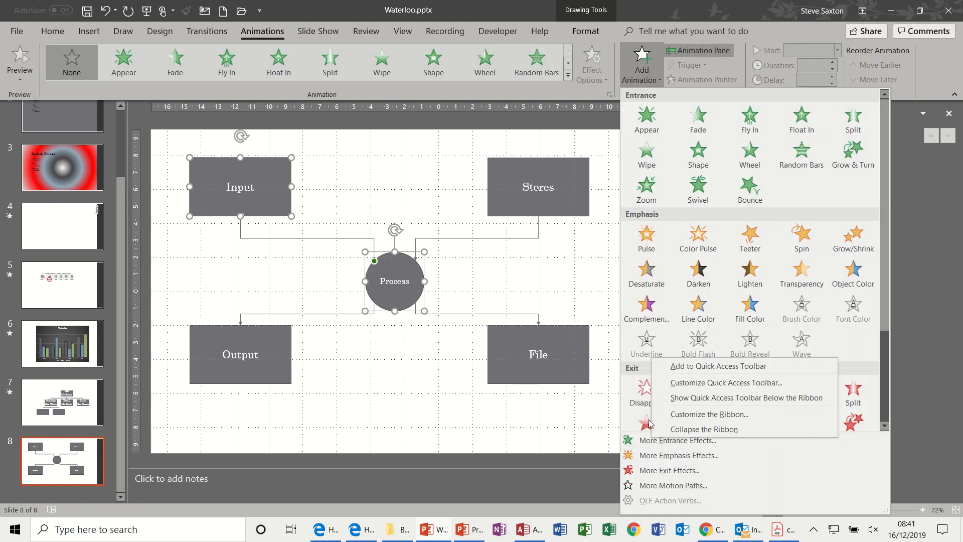
pyautogui.click(644, 441)
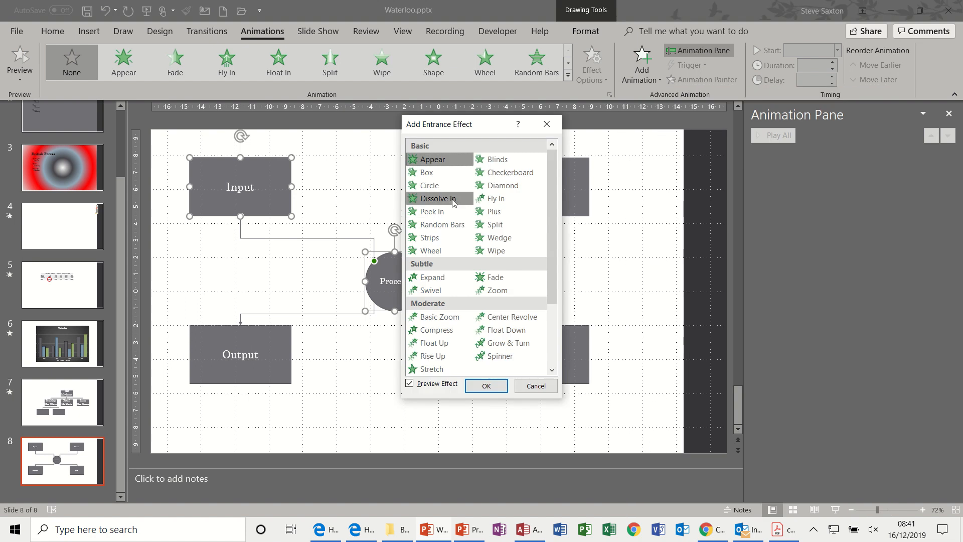
pyautogui.click(454, 200)
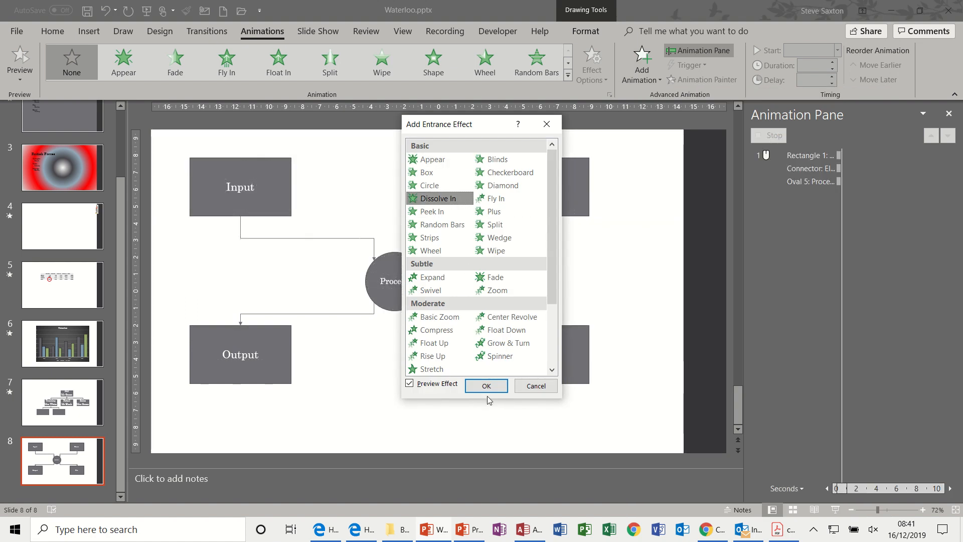
pyautogui.click(486, 386)
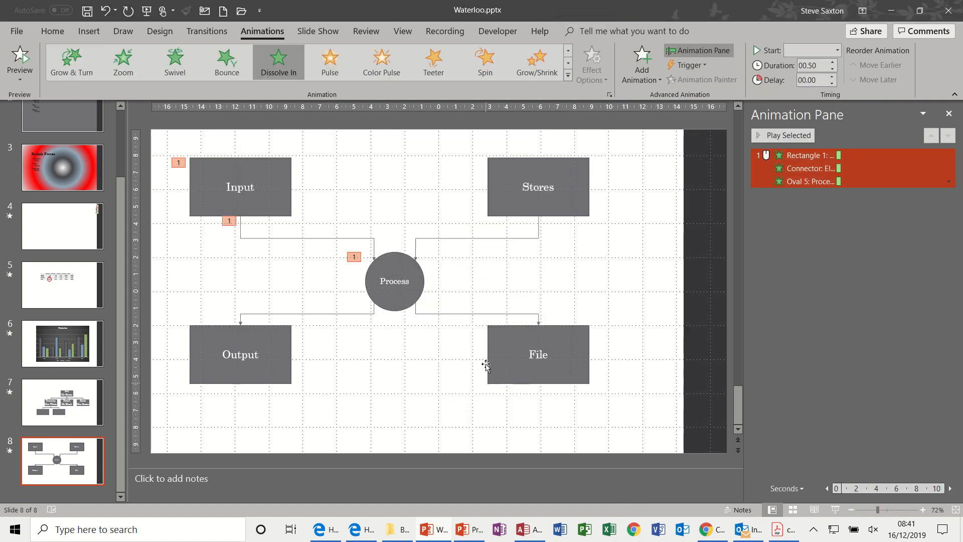
# Add the Dissolve In entrance effect to the Stores rectangle and its connector together.
pyautogui.click(531, 207)
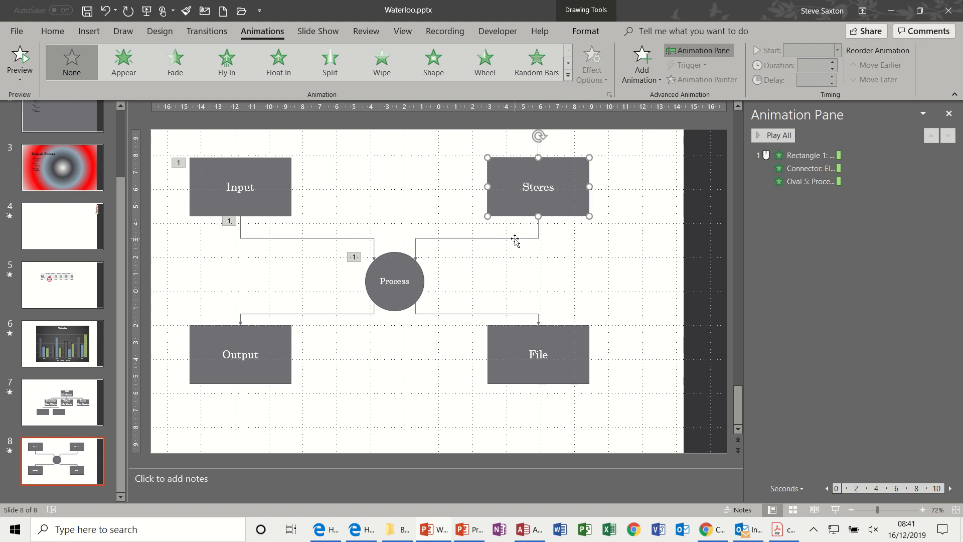
pyautogui.keyDown('shift'); pyautogui.click(515, 239); pyautogui.keyUp('shift')
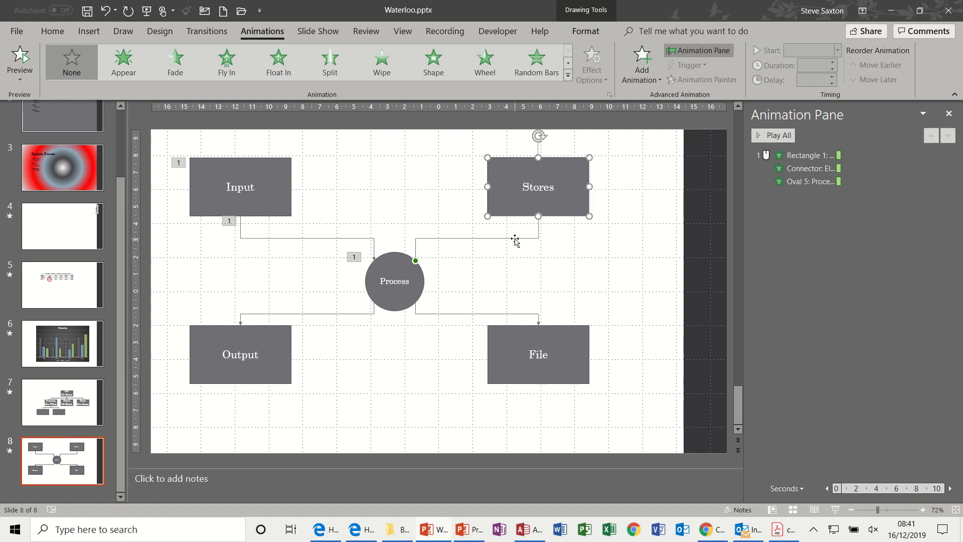
pyautogui.click(655, 78)
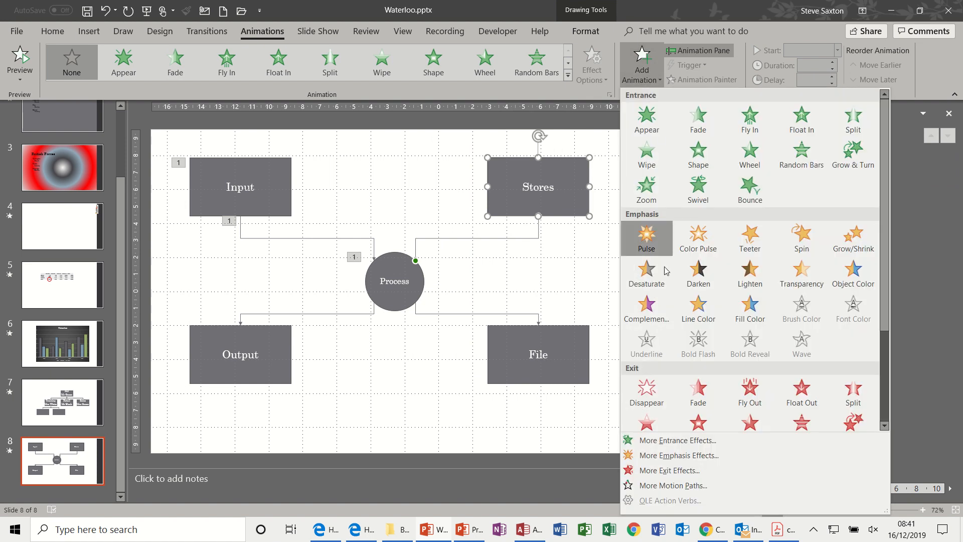
pyautogui.click(668, 444)
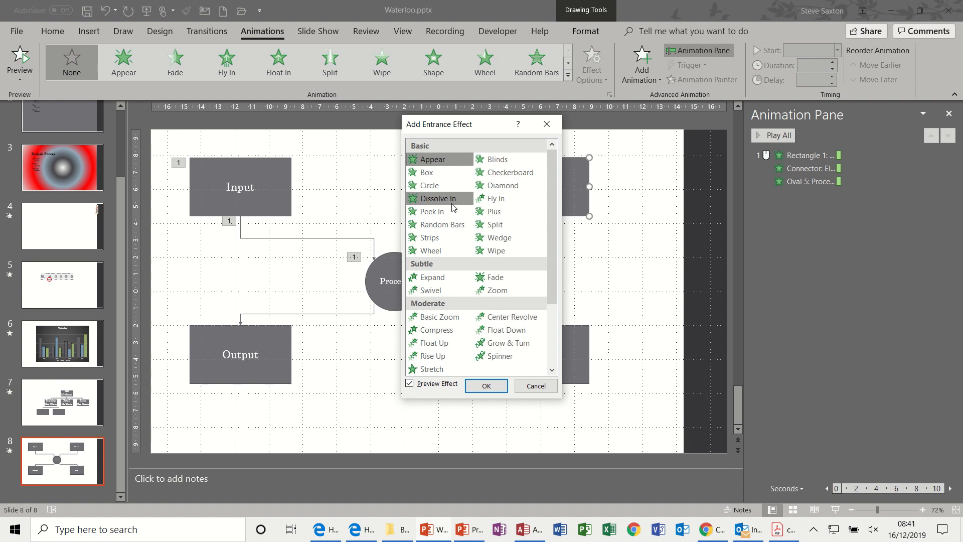
pyautogui.click(453, 201)
pyautogui.click(487, 387)
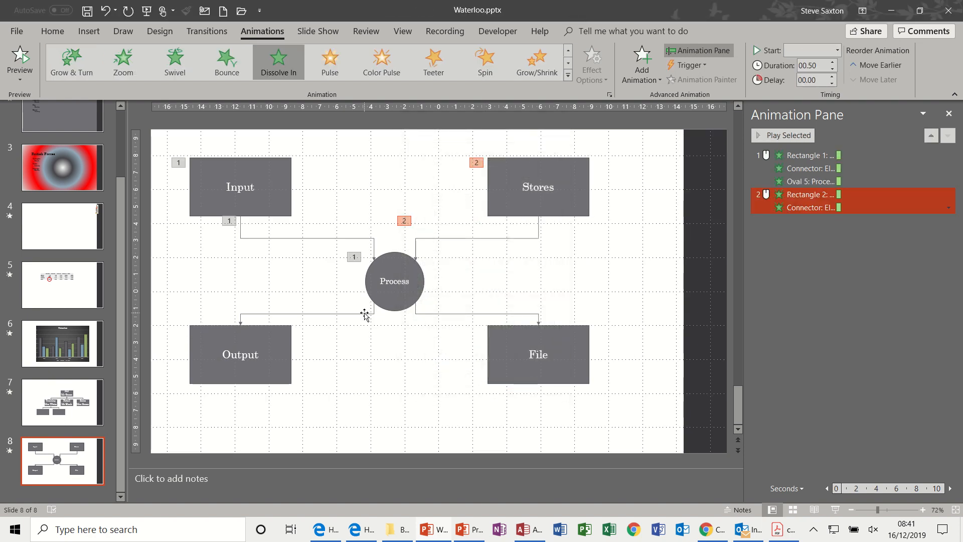
# Add the Dissolve In entrance effect to the Output rectangle and the connector leading to it.
pyautogui.click(365, 314)
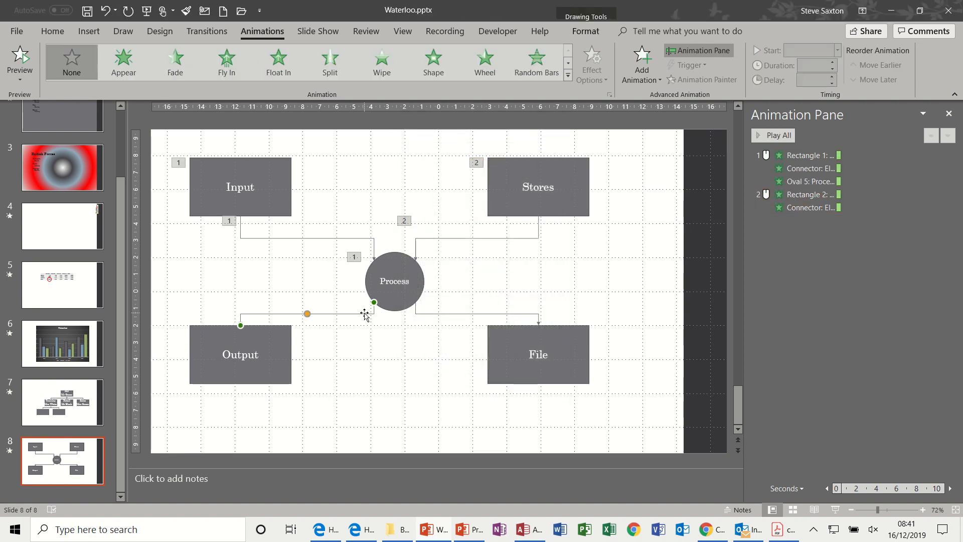
pyautogui.click(282, 350)
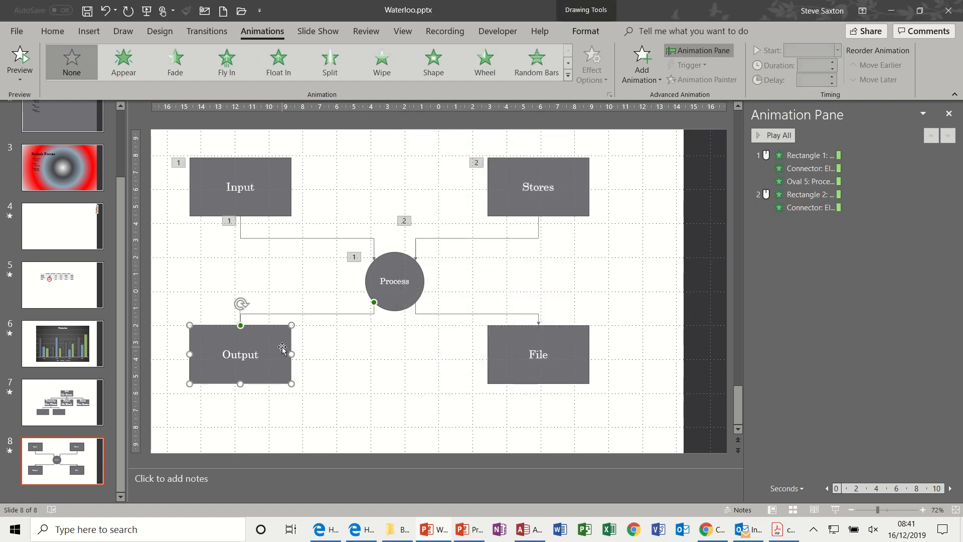
pyautogui.click(642, 78)
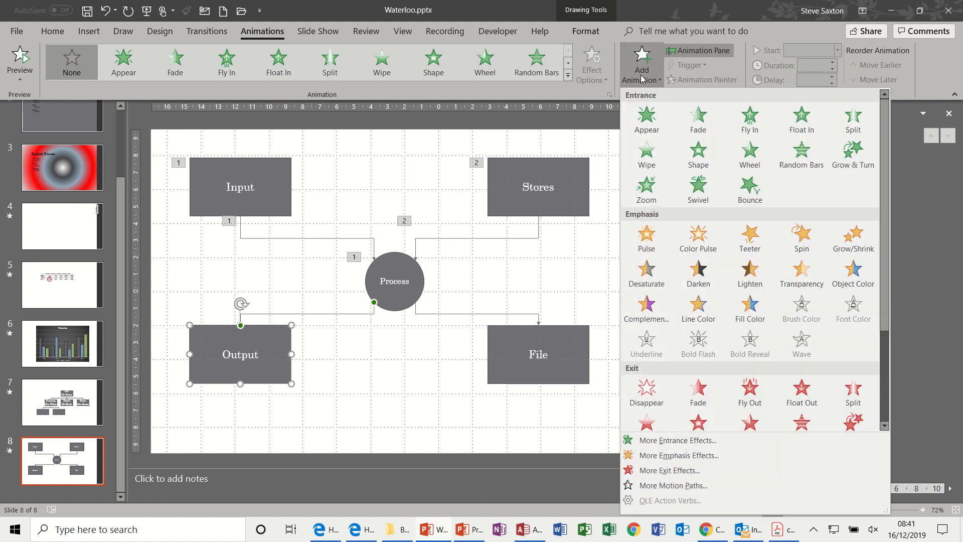
pyautogui.click(656, 440)
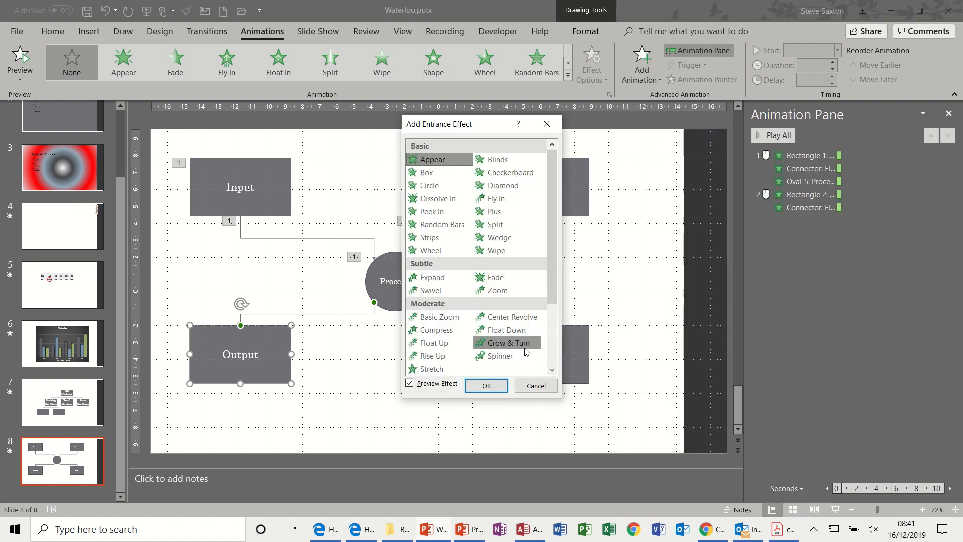
pyautogui.click(443, 201)
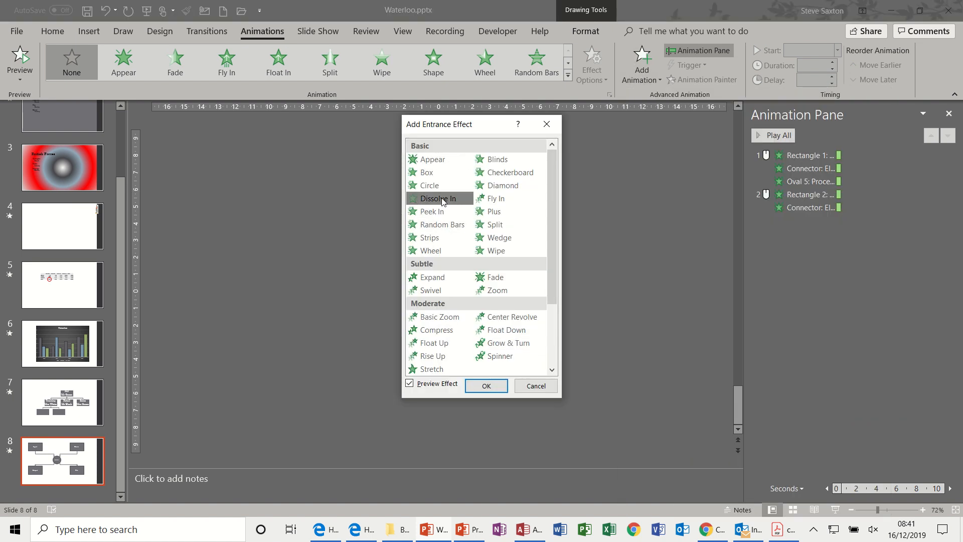
pyautogui.click(487, 386)
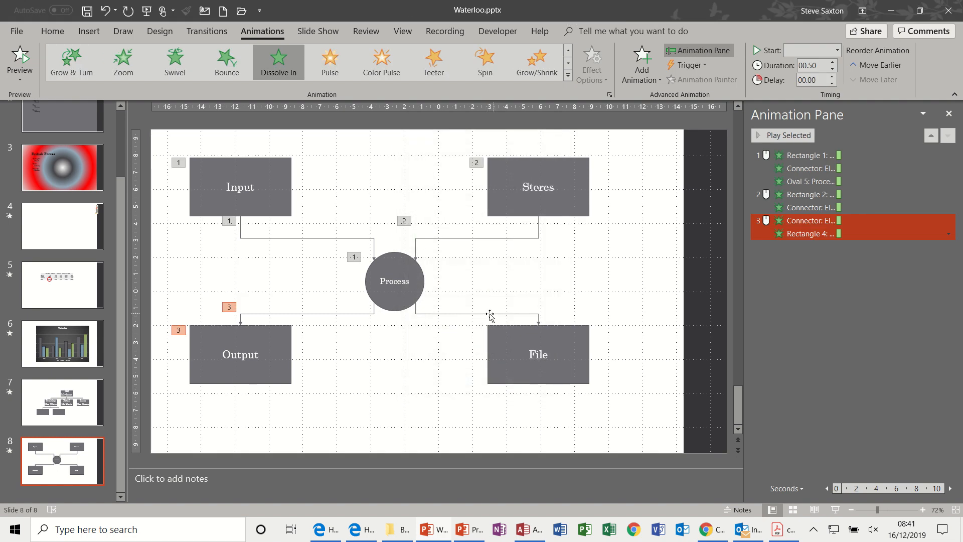
# Add the Dissolve In entrance effect to the File rectangle and the connector leading to it.
pyautogui.click(478, 314)
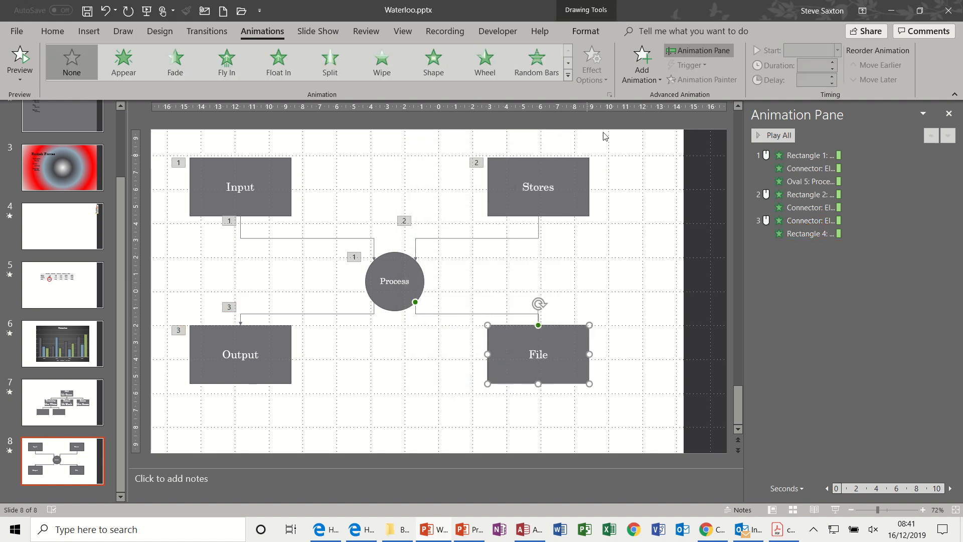
pyautogui.click(641, 84)
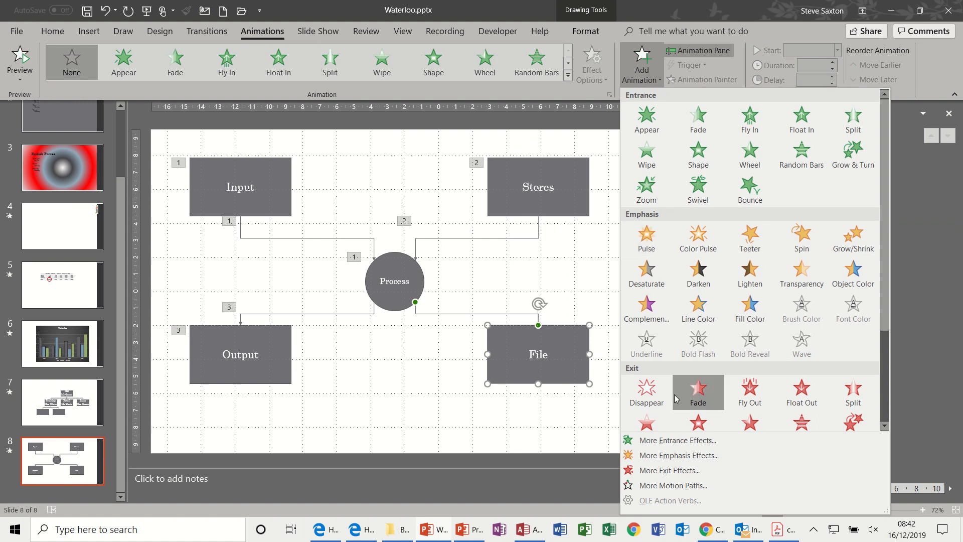
pyautogui.click(663, 440)
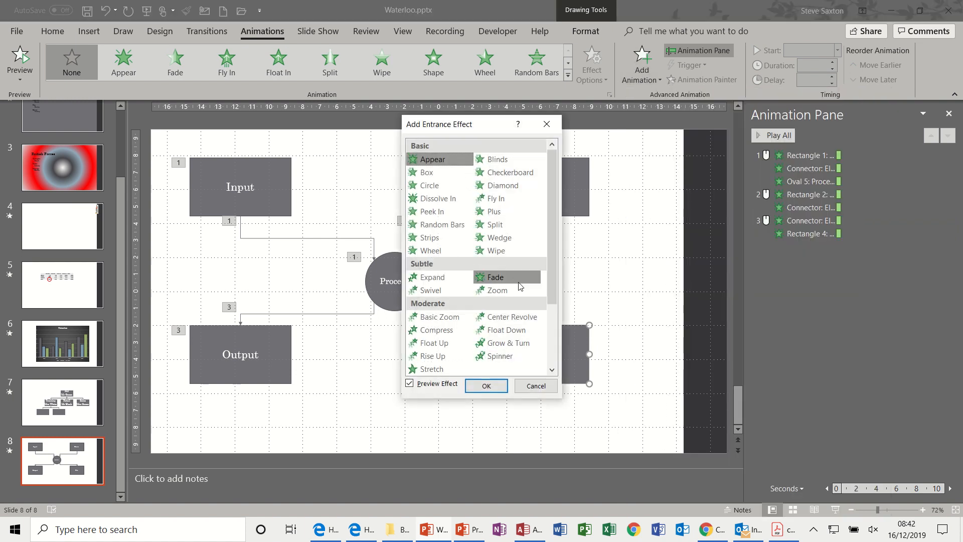
pyautogui.click(439, 198)
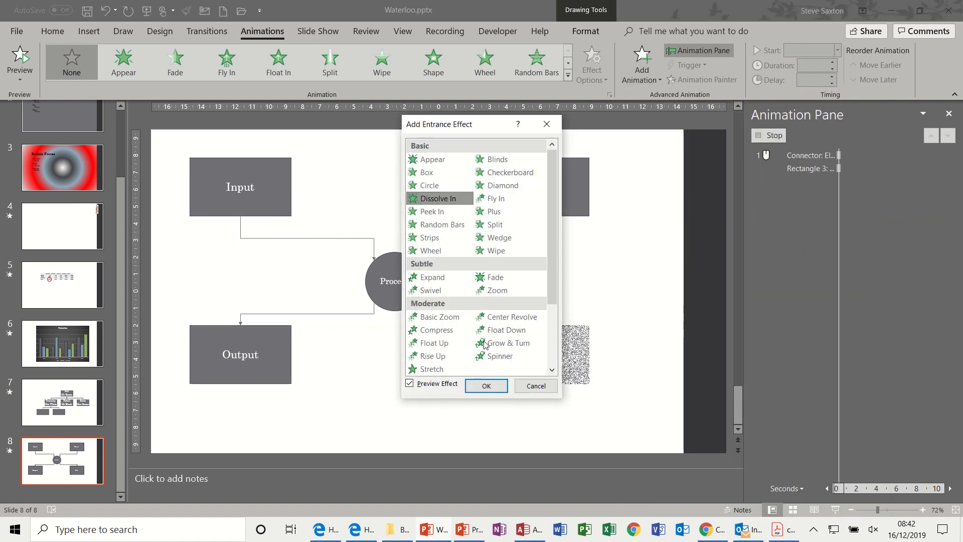
pyautogui.click(490, 386)
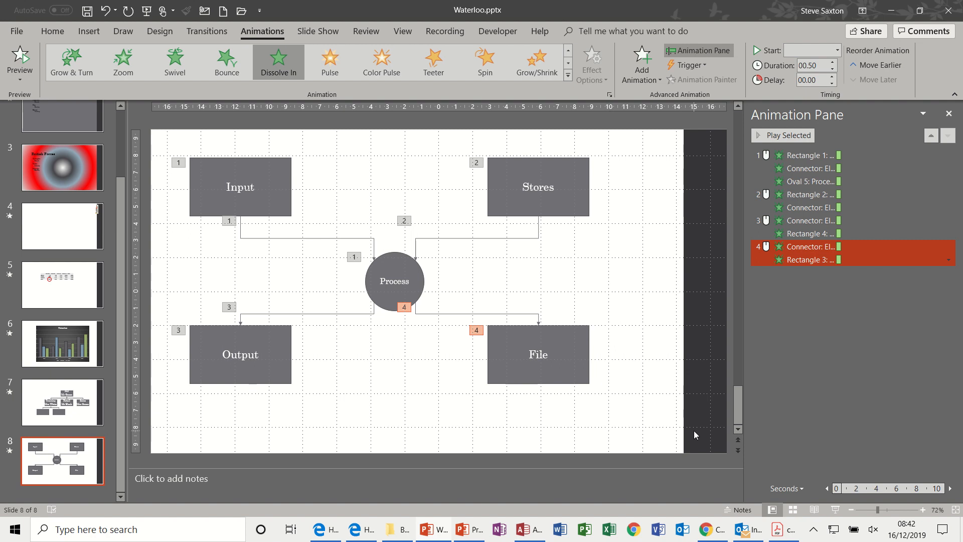
# Run slide 8 as a slide show, advance through the diagram's animations and return to editing.
pyautogui.click(835, 509)
pyautogui.click(589, 221)
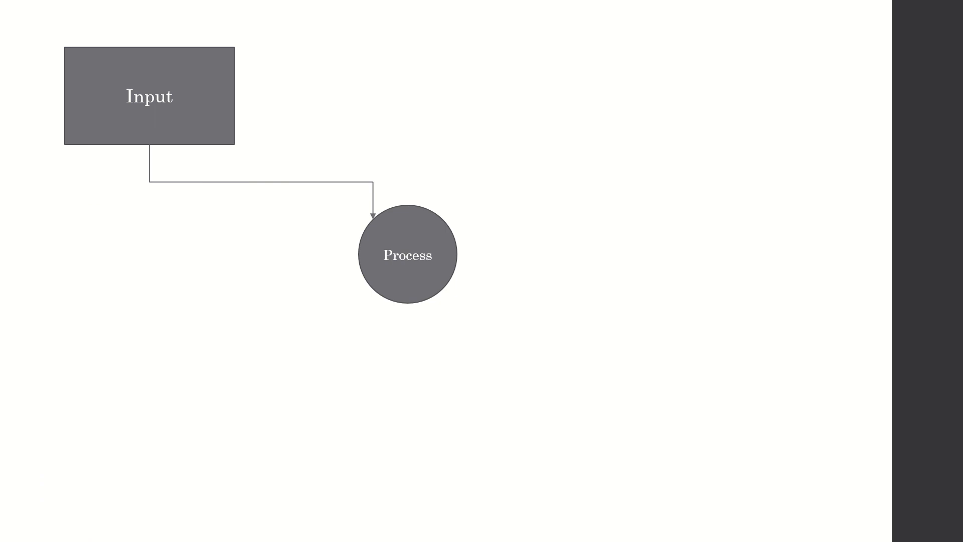
pyautogui.press('Right')
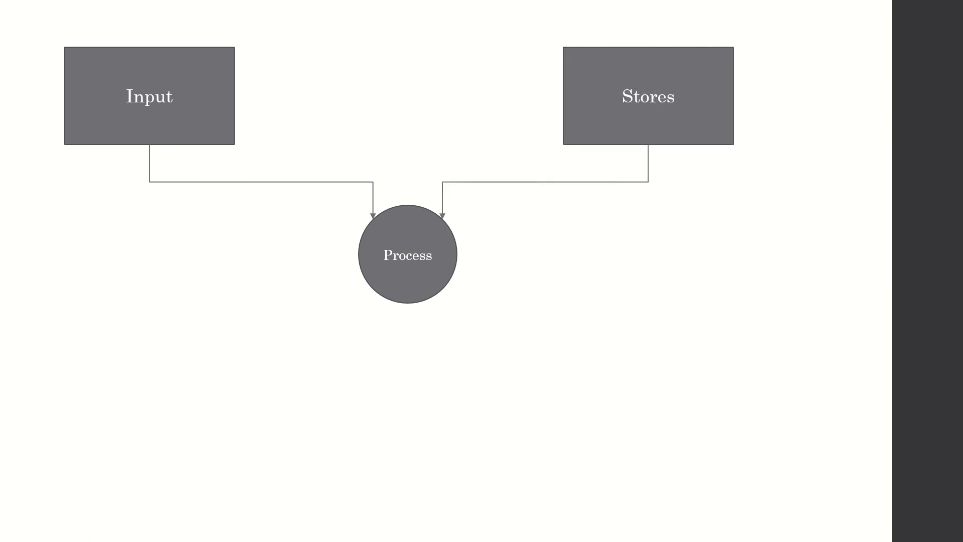
pyautogui.press('Right')
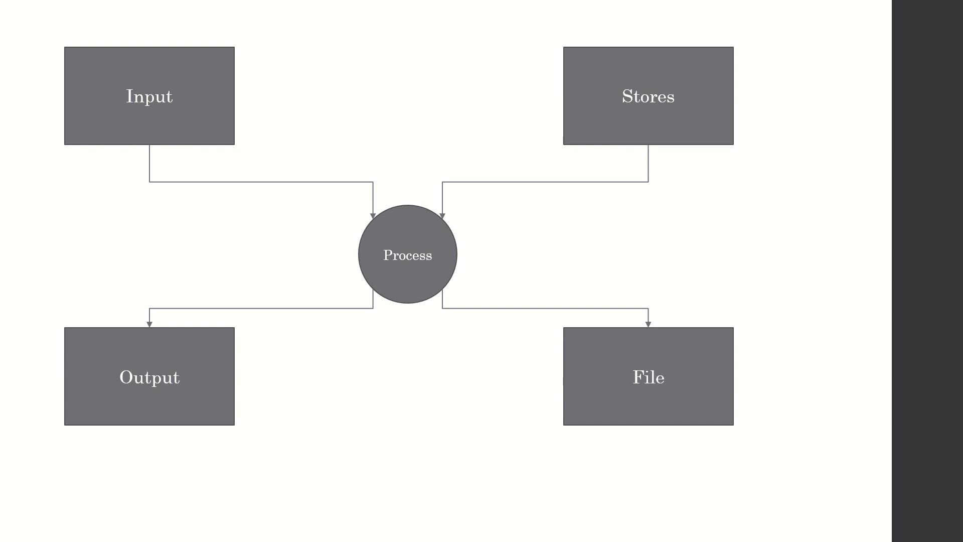
pyautogui.press('Escape')
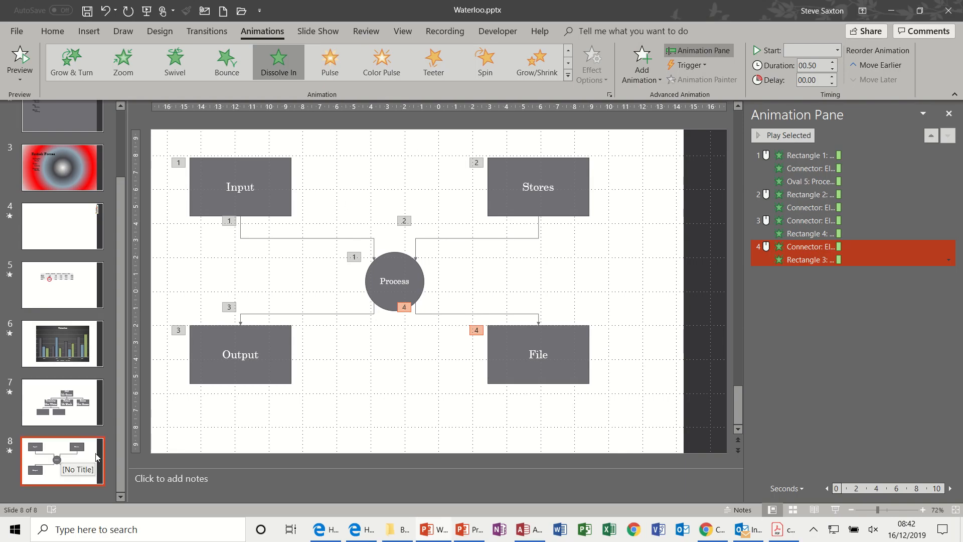
# Add a blank slide after slide 8 and bring Presentation2 directly behind Waterloo.pptx as the source for a screen clipping.
pyautogui.hotkey('ctrl', 'm')
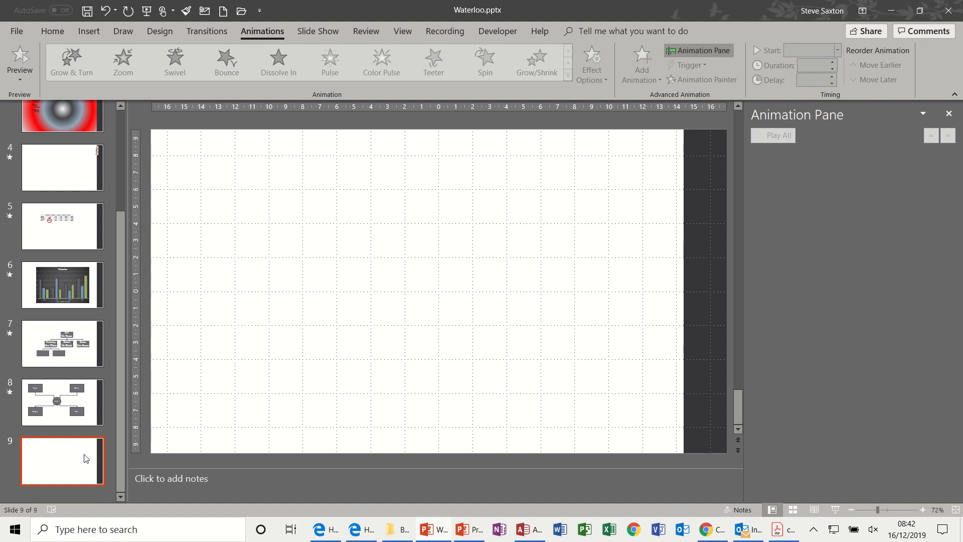
pyautogui.click(87, 33)
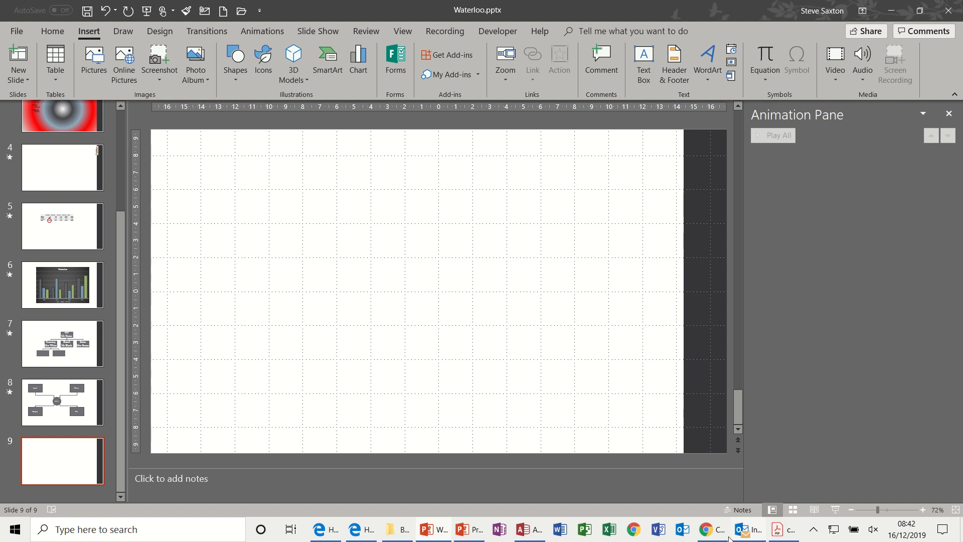
pyautogui.click(714, 533)
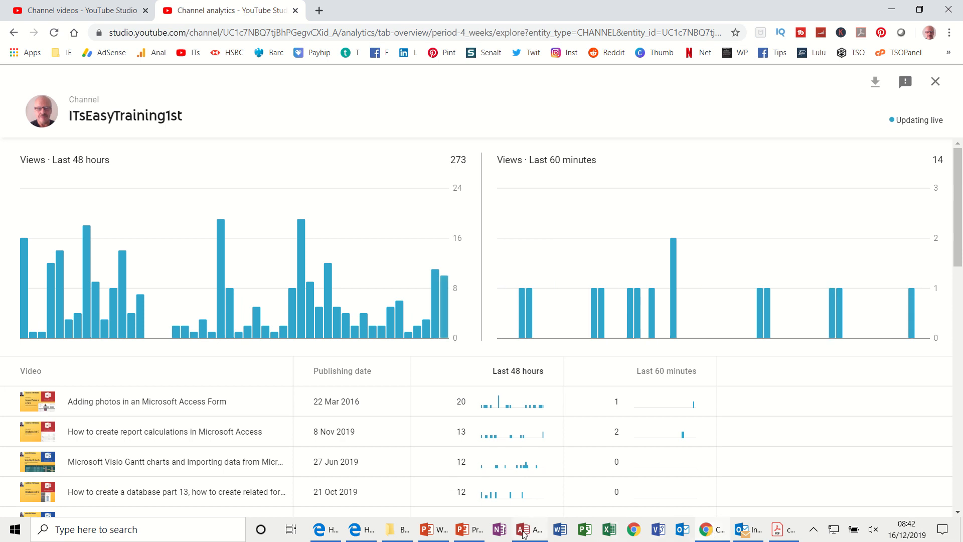
pyautogui.click(471, 531)
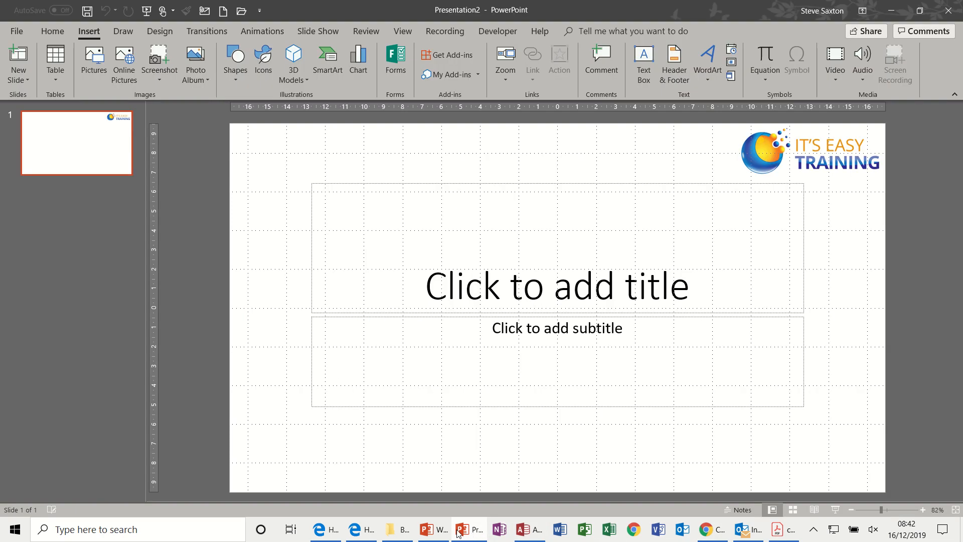
pyautogui.click(435, 532)
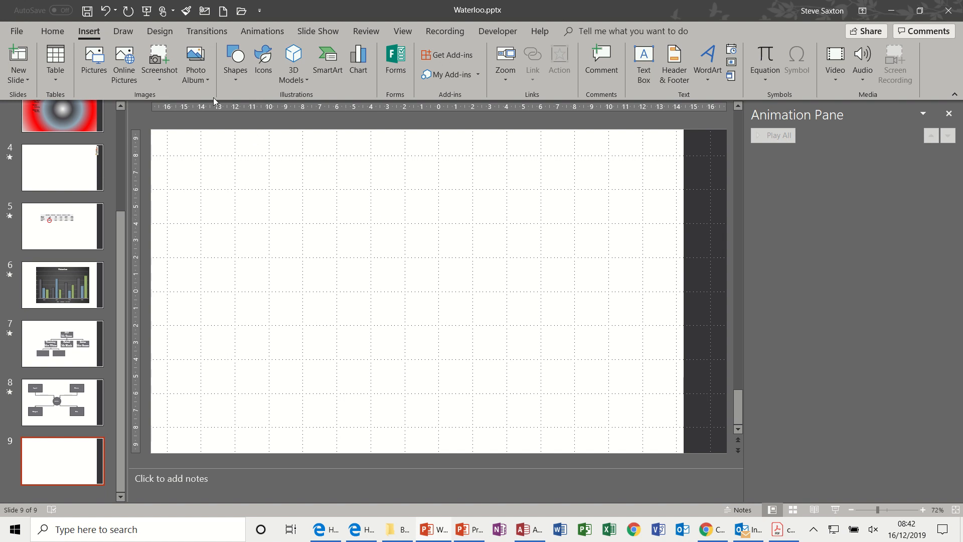
# Insert a screen clipping of the It's Easy Training logo on slide 9 and move it to the slide's upper-left area.
pyautogui.click(160, 78)
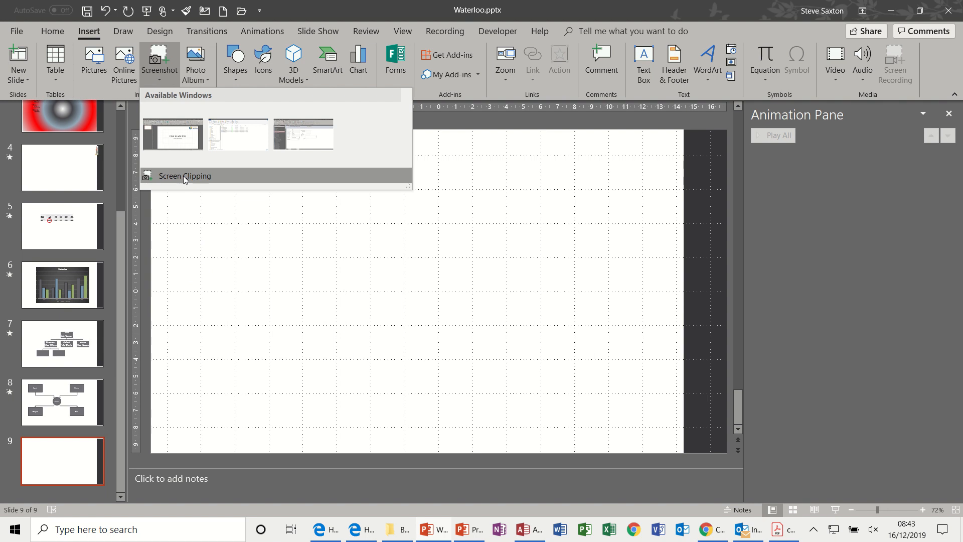
pyautogui.click(183, 176)
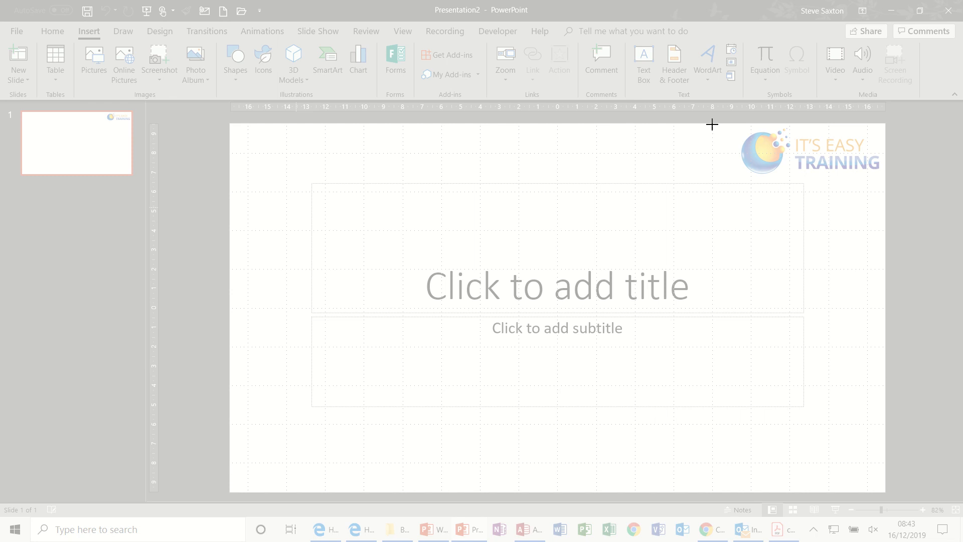
pyautogui.moveTo(714, 124); pyautogui.dragTo(886, 180)
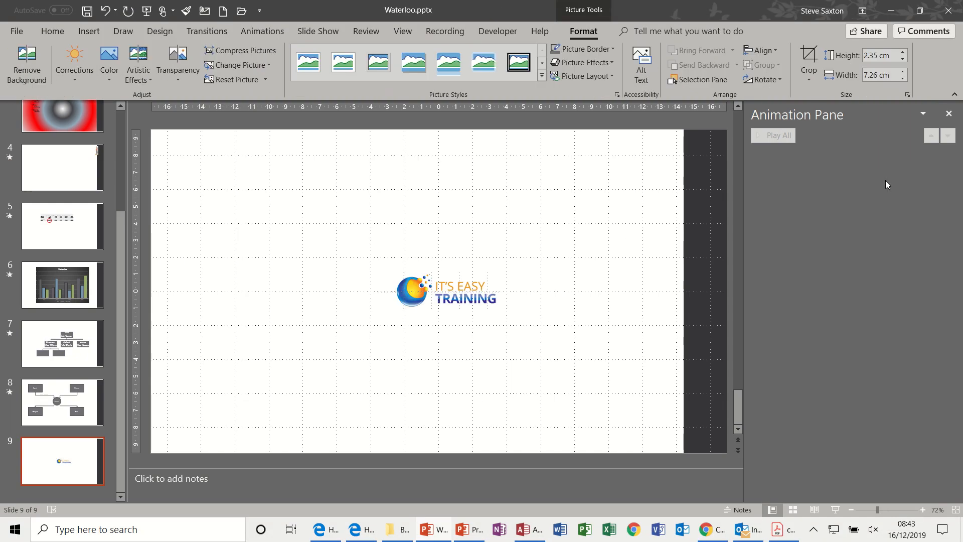
pyautogui.moveTo(465, 290); pyautogui.dragTo(297, 180)
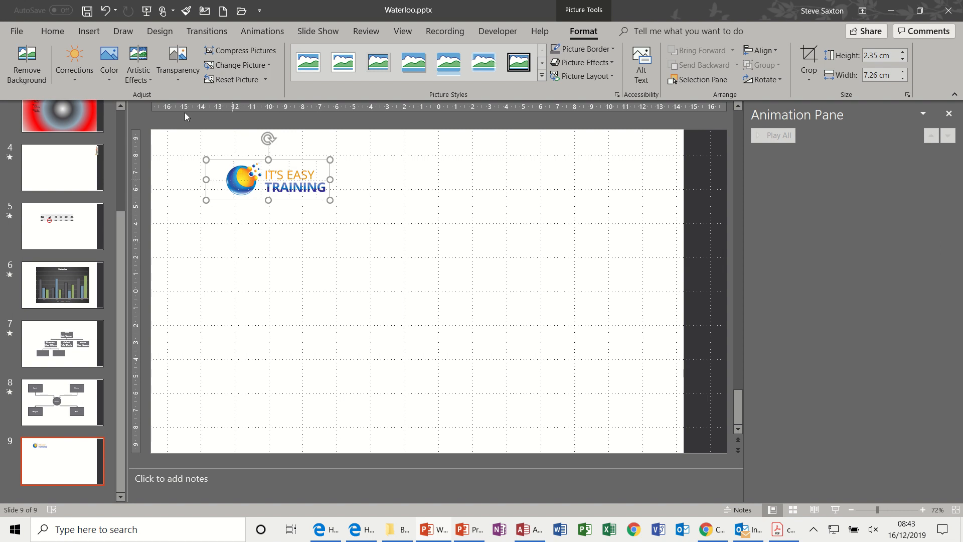
# Insert the picture Blucher.jpg from the Examples > PHOTOS > PHOTOS Waterloo folder on slide 9 and move it slightly left of the slide centre.
pyautogui.click(91, 34)
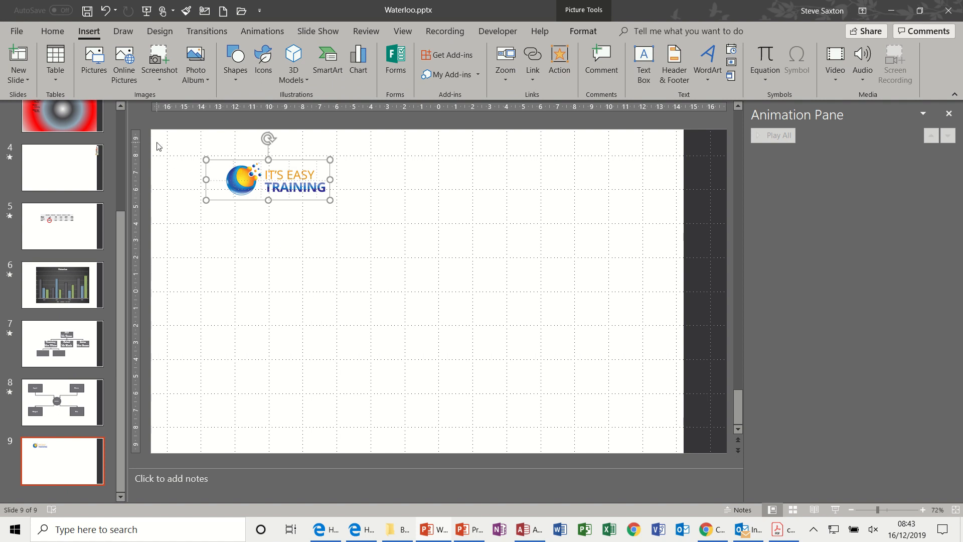
pyautogui.click(95, 56)
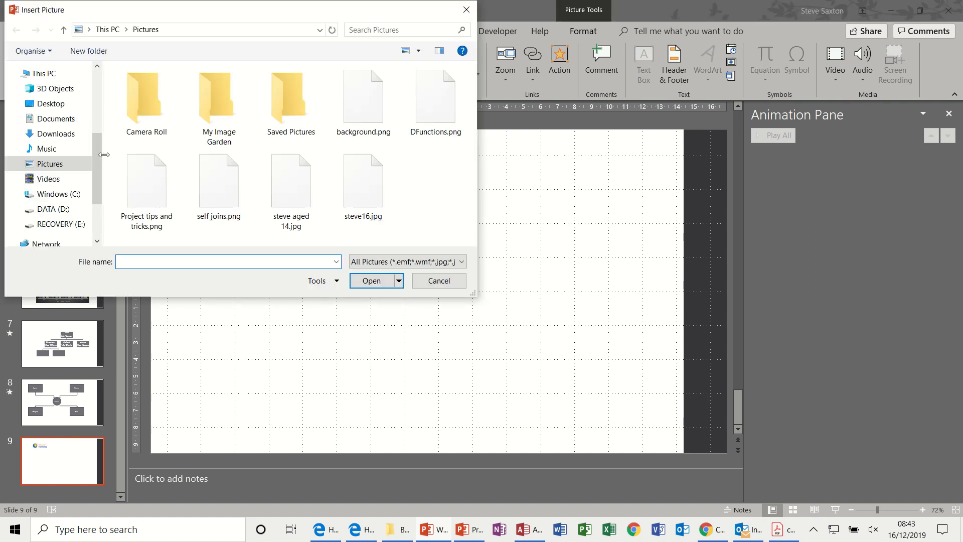
pyautogui.moveTo(97, 176); pyautogui.dragTo(97, 142)
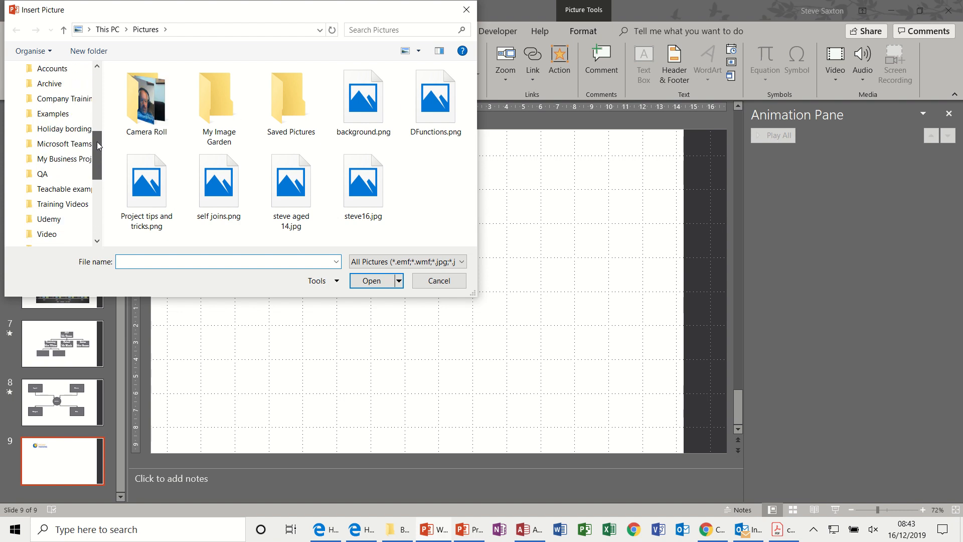
pyautogui.click(75, 118)
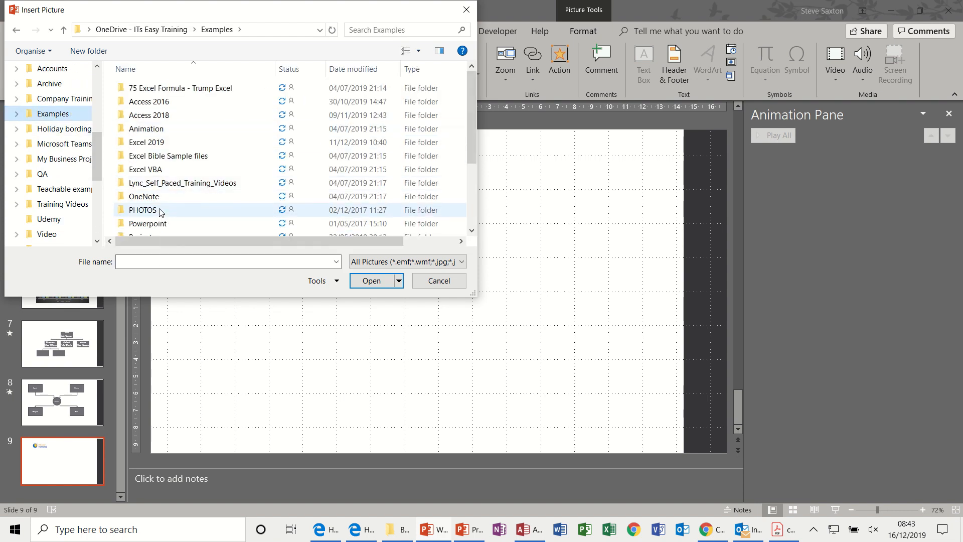
pyautogui.doubleClick(161, 210)
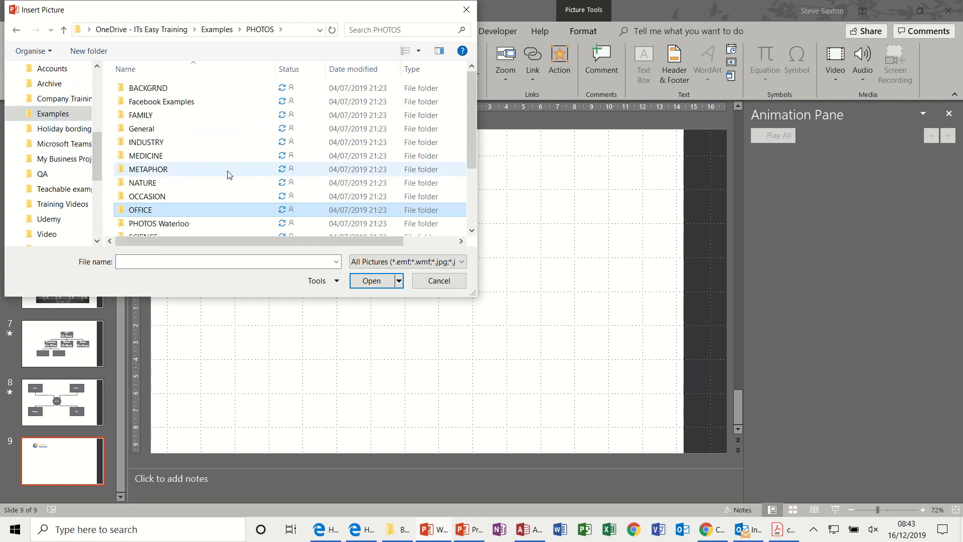
pyautogui.doubleClick(182, 223)
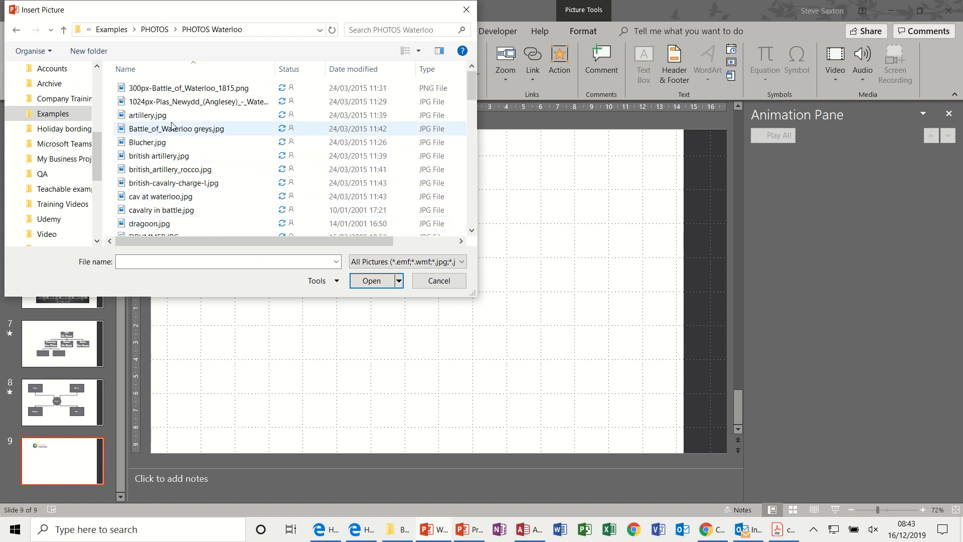
pyautogui.doubleClick(143, 142)
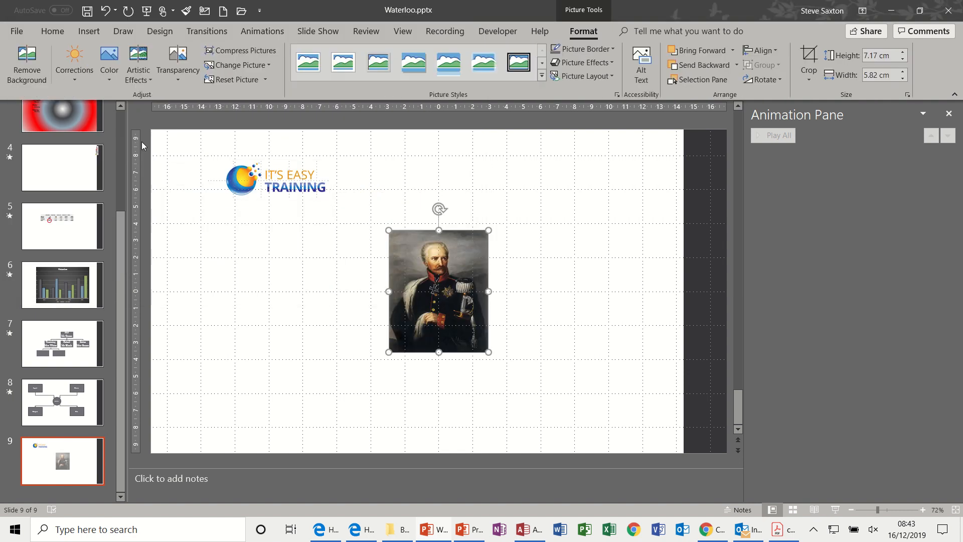
pyautogui.moveTo(425, 251); pyautogui.dragTo(371, 244)
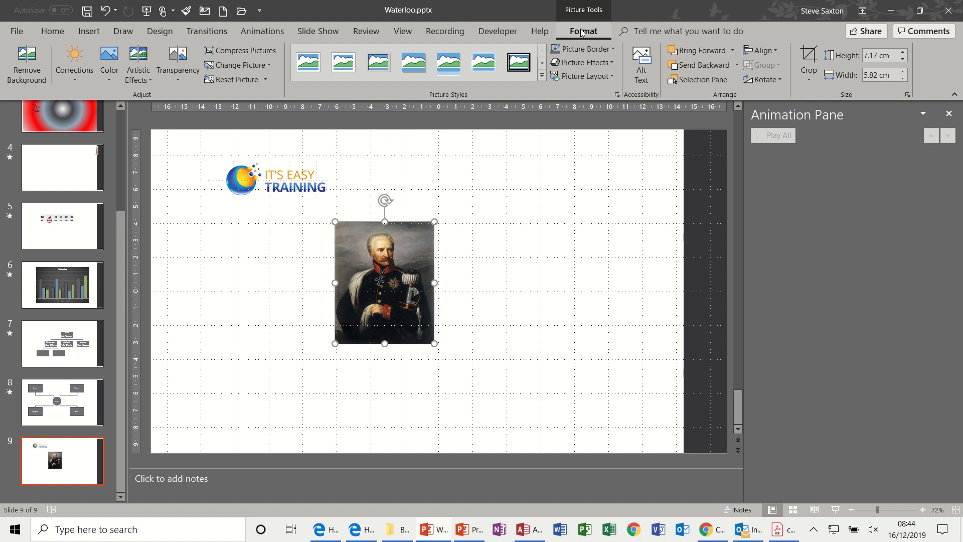
# Crop the Blucher portrait to just the man's head, about 2.45 cm high and 2.13 cm wide.
pyautogui.click(810, 54)
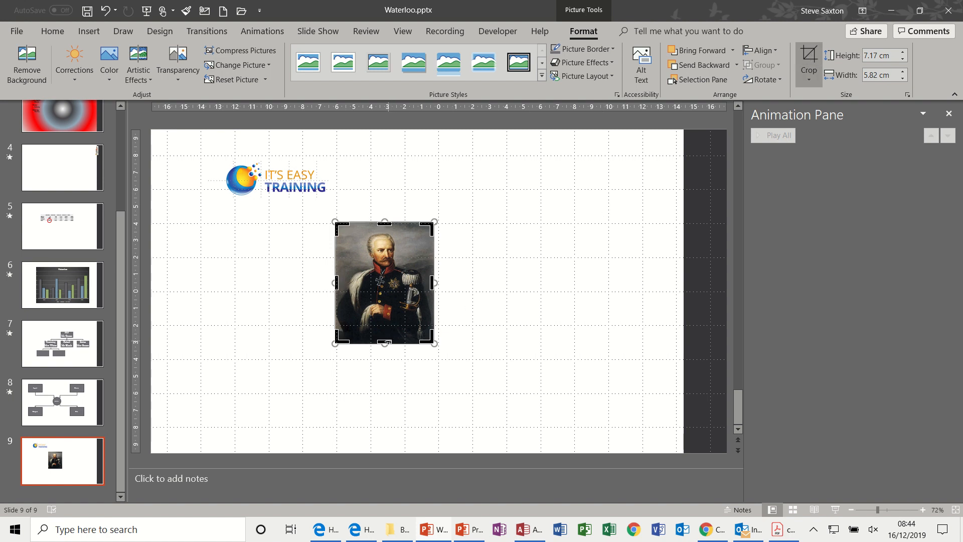
pyautogui.moveTo(385, 342); pyautogui.dragTo(391, 271)
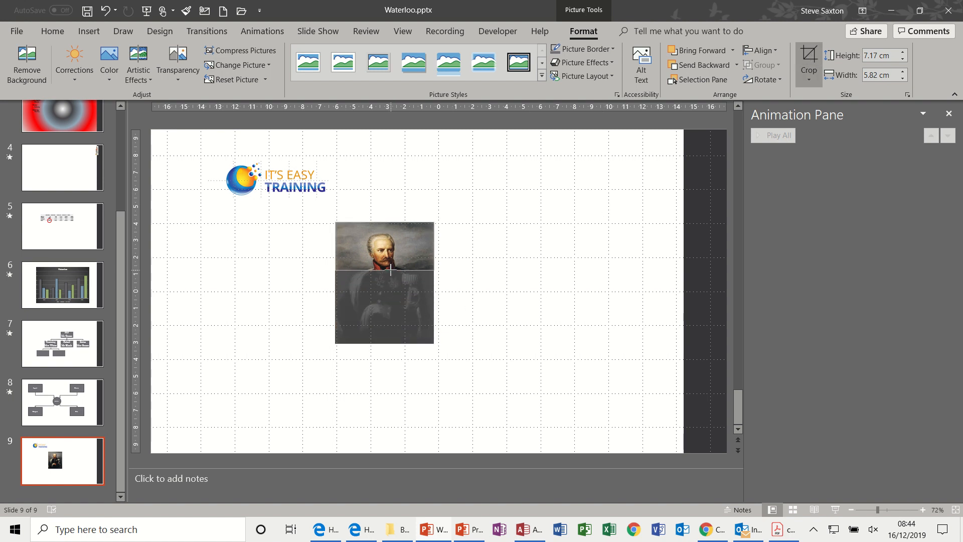
pyautogui.moveTo(387, 221); pyautogui.dragTo(402, 250)
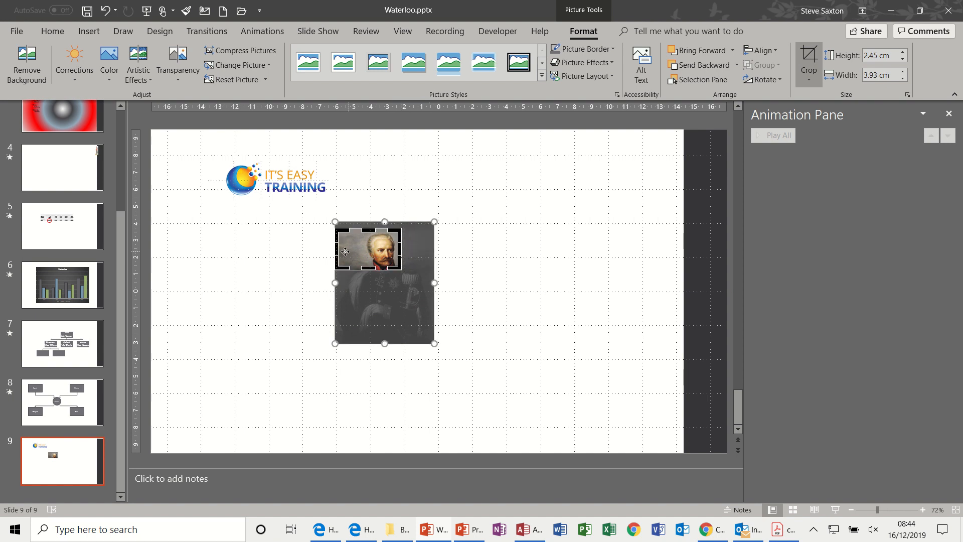
pyautogui.moveTo(336, 247); pyautogui.dragTo(367, 247)
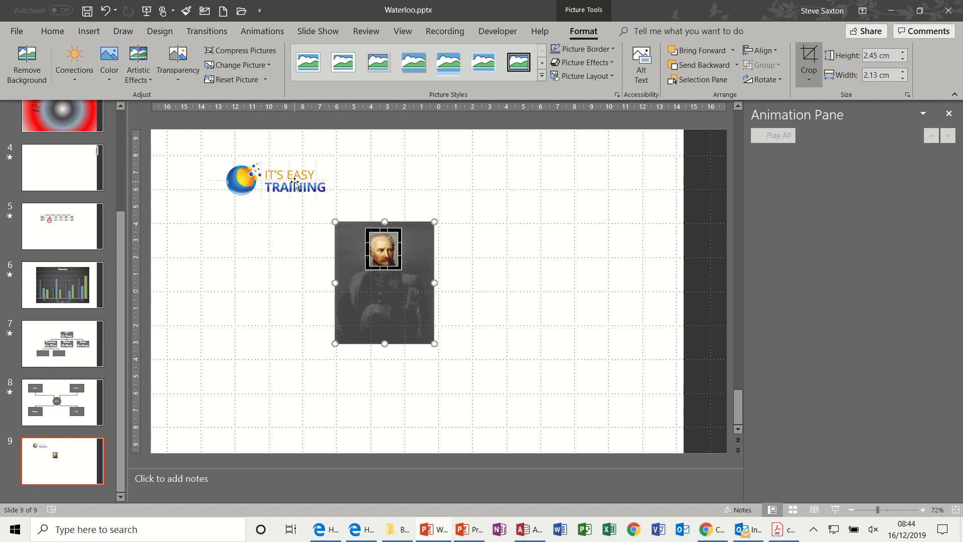
pyautogui.click(505, 255)
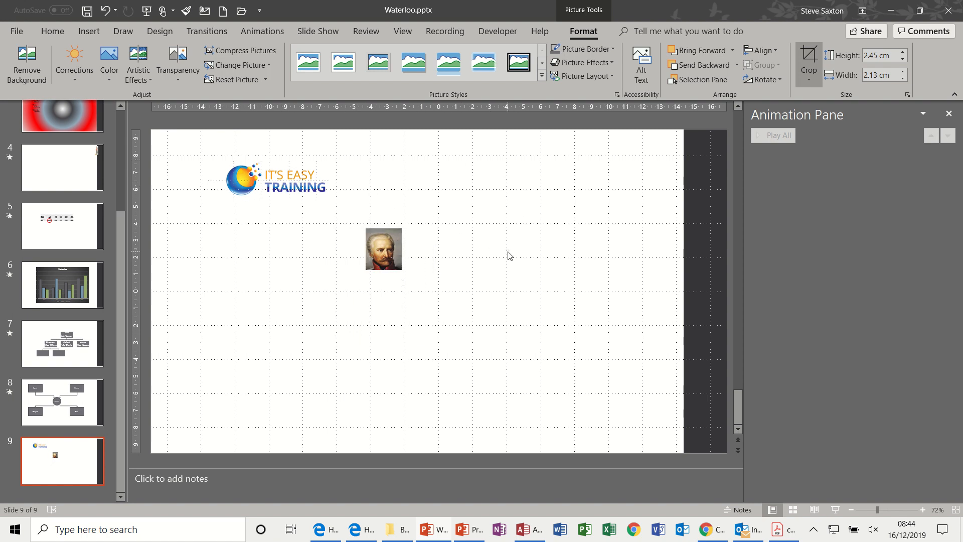
# Enlarge the cropped portrait to about 6.16 by 5.35 cm below the logo and apply the fifth picture transparency preset.
pyautogui.click(390, 250)
pyautogui.moveTo(402, 271); pyautogui.dragTo(458, 316)
pyautogui.moveTo(418, 286); pyautogui.dragTo(245, 283)
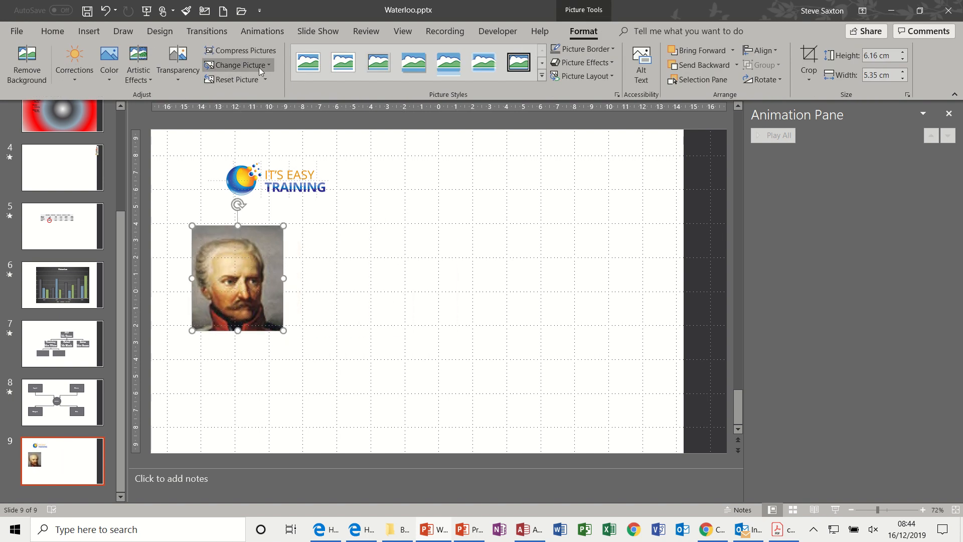
pyautogui.click(182, 80)
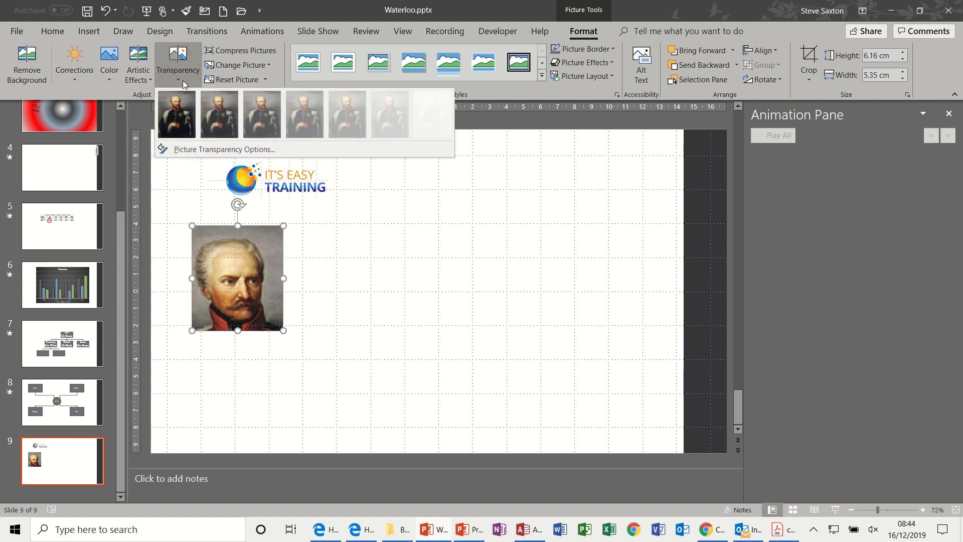
pyautogui.click(349, 119)
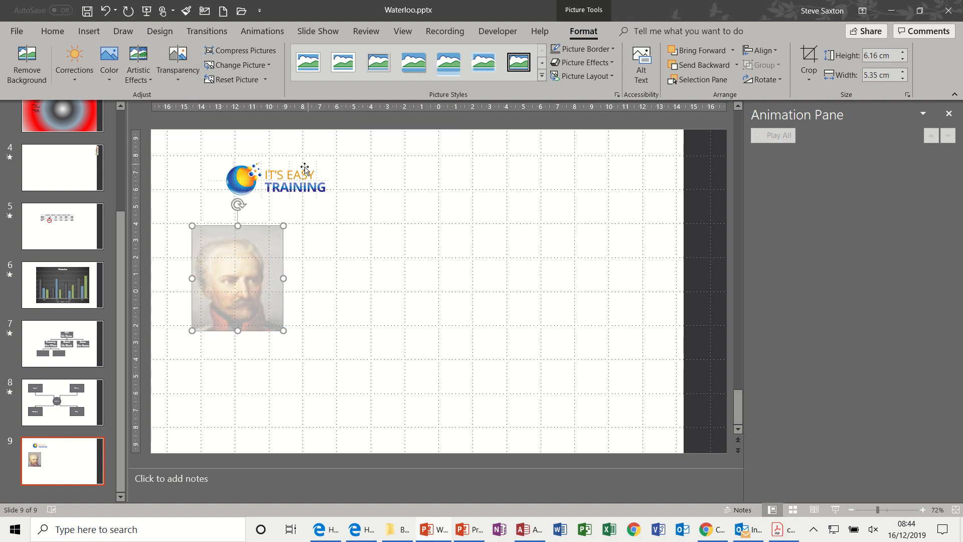
# Crop the It's Easy Training text off the logo, leaving only the globe emblem about 3.38 cm wide.
pyautogui.click(304, 169)
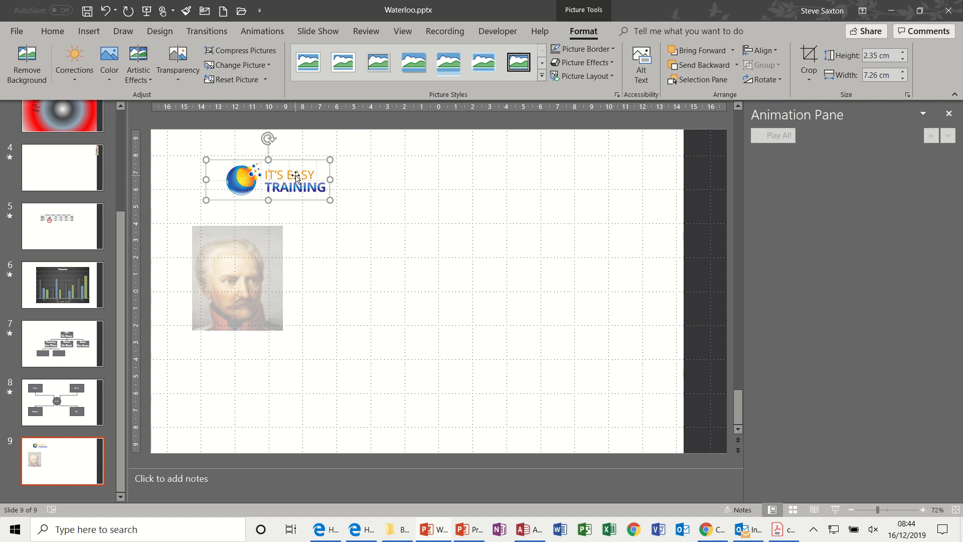
pyautogui.click(807, 53)
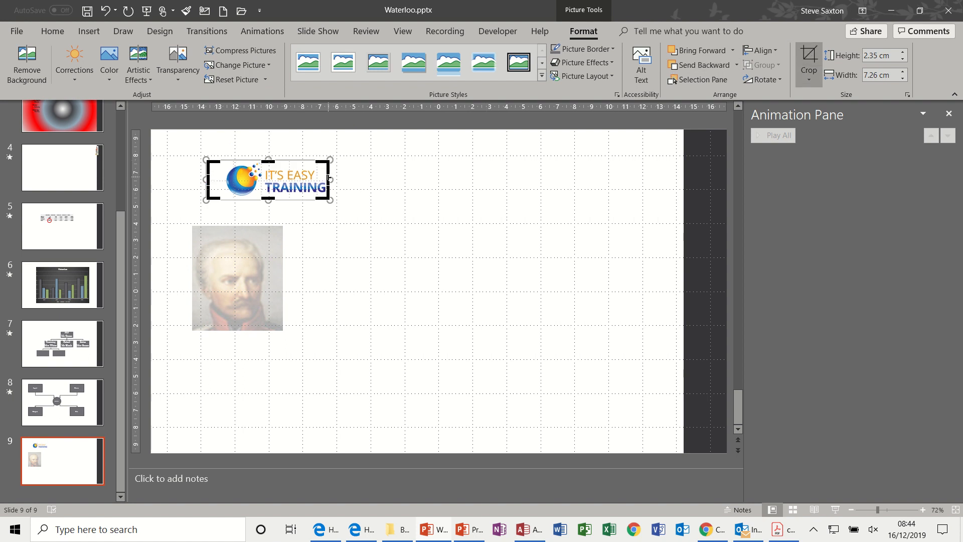
pyautogui.moveTo(329, 178); pyautogui.dragTo(263, 183)
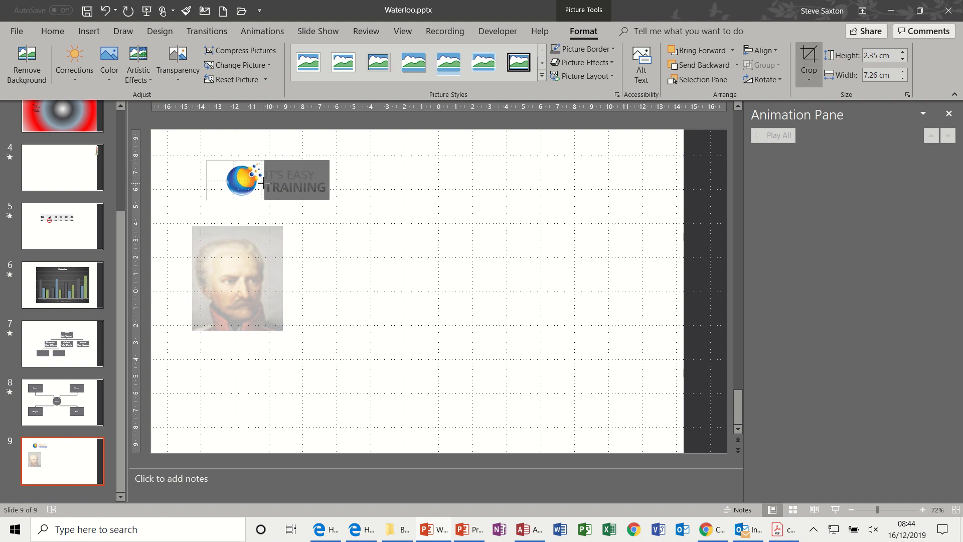
pyautogui.click(452, 197)
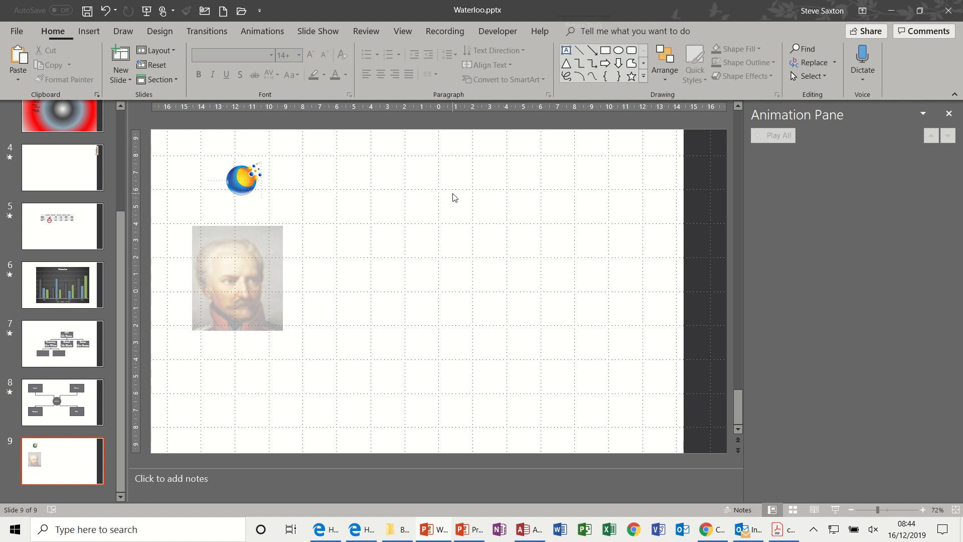
pyautogui.click(242, 177)
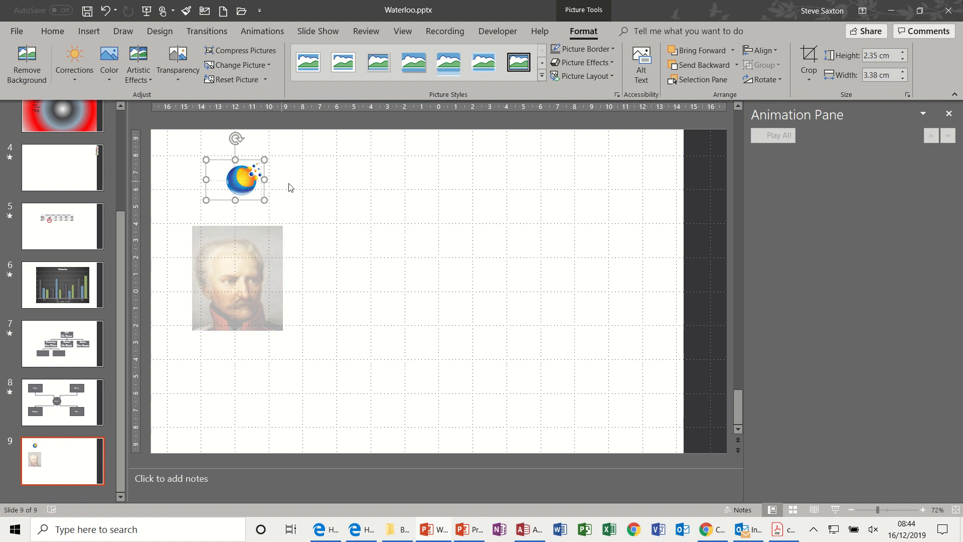
# Insert the peacock icon from the Animals category and place it just right of the globe emblem.
pyautogui.click(90, 31)
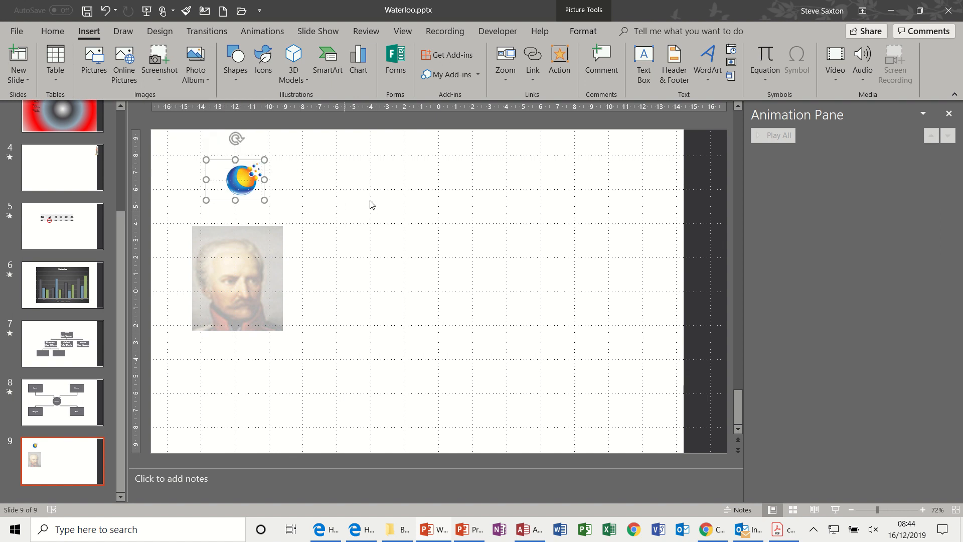
pyautogui.click(264, 61)
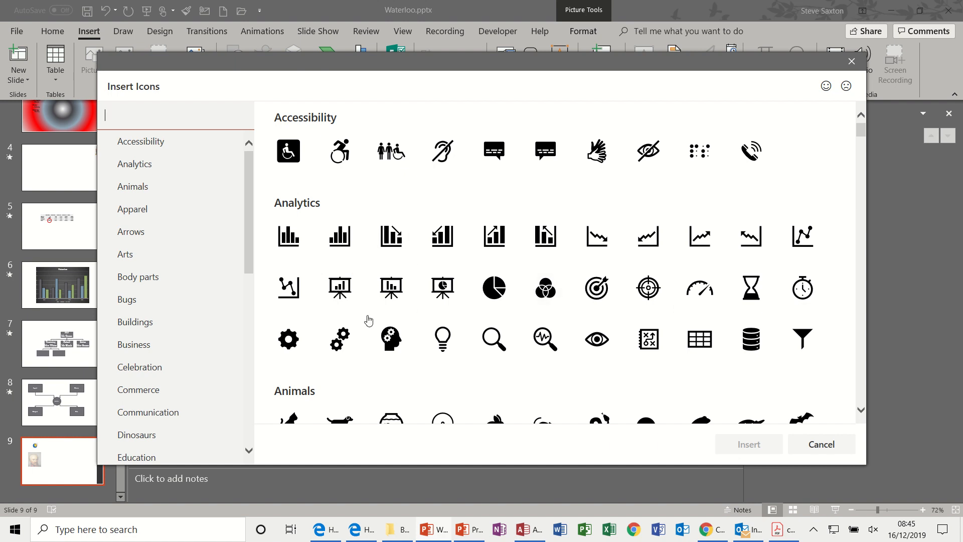
pyautogui.click(175, 170)
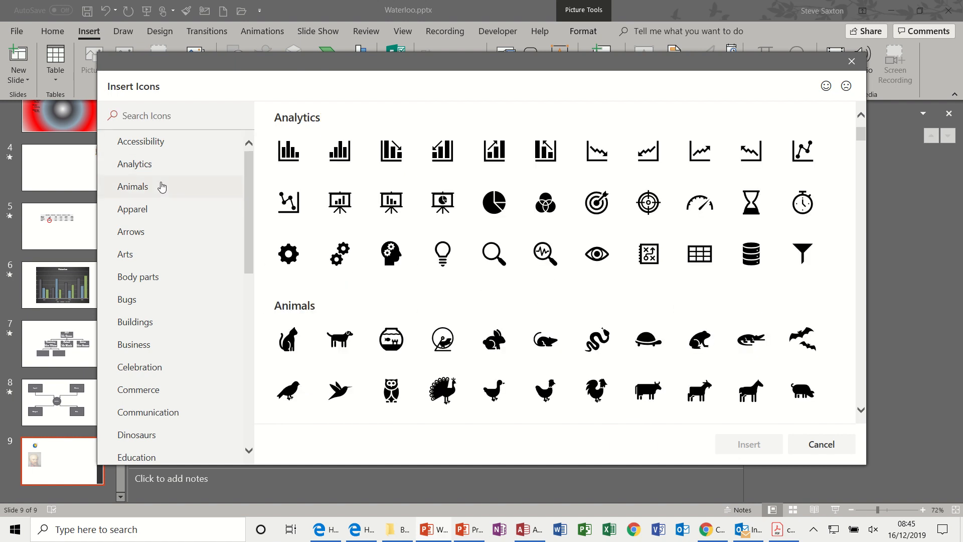
pyautogui.click(148, 194)
pyautogui.click(140, 217)
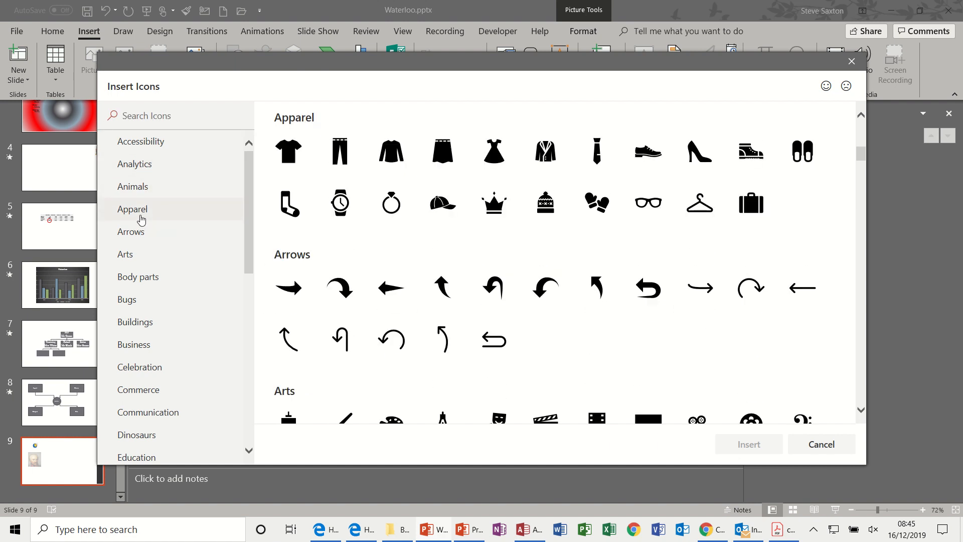
pyautogui.click(141, 189)
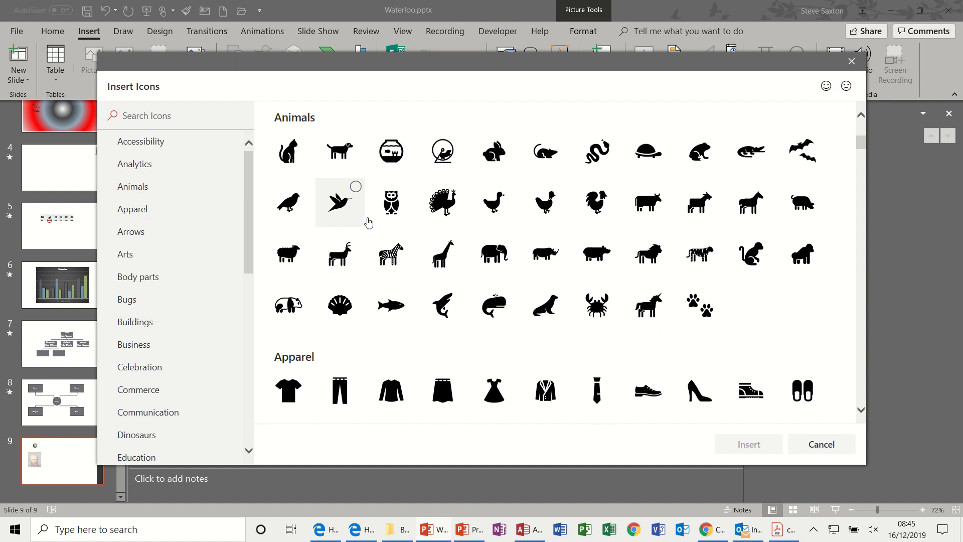
pyautogui.click(449, 198)
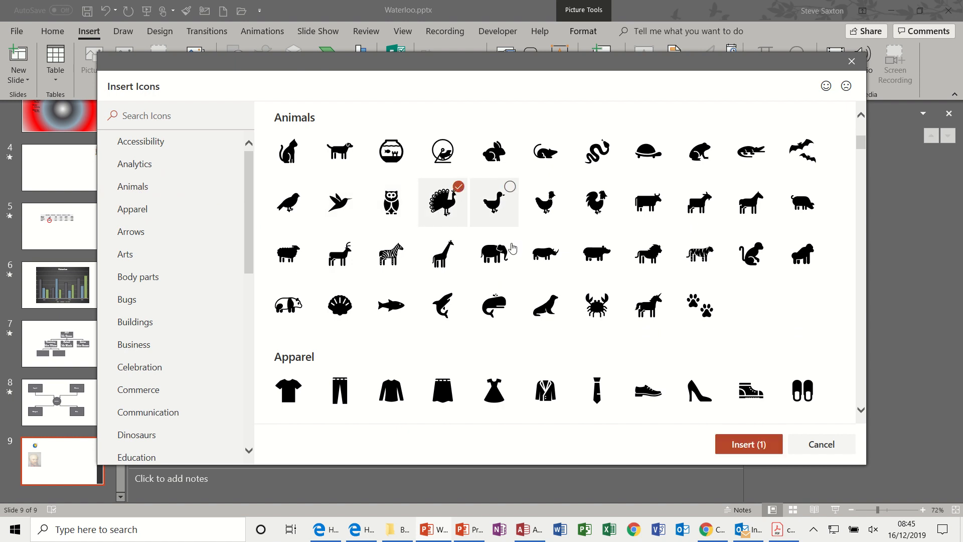
pyautogui.click(741, 444)
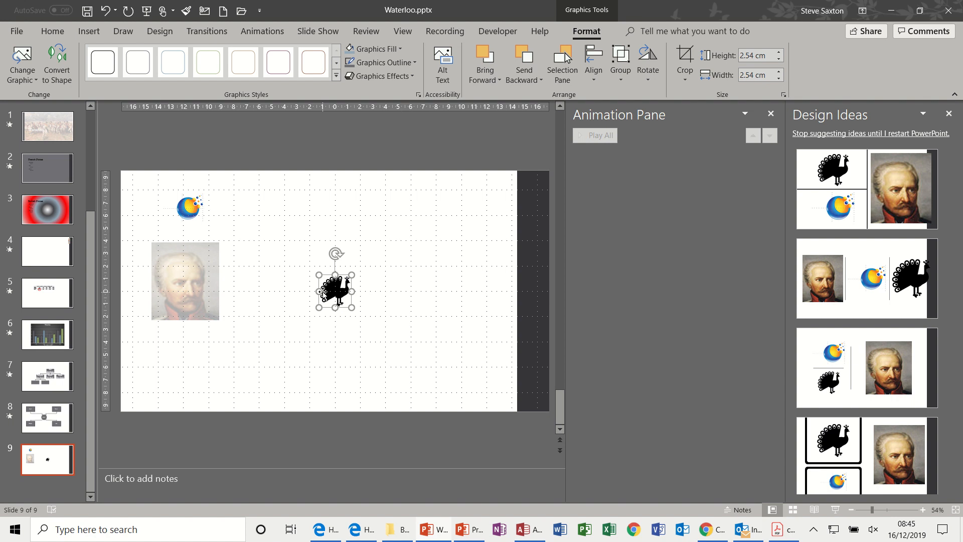
pyautogui.moveTo(328, 293); pyautogui.dragTo(244, 225)
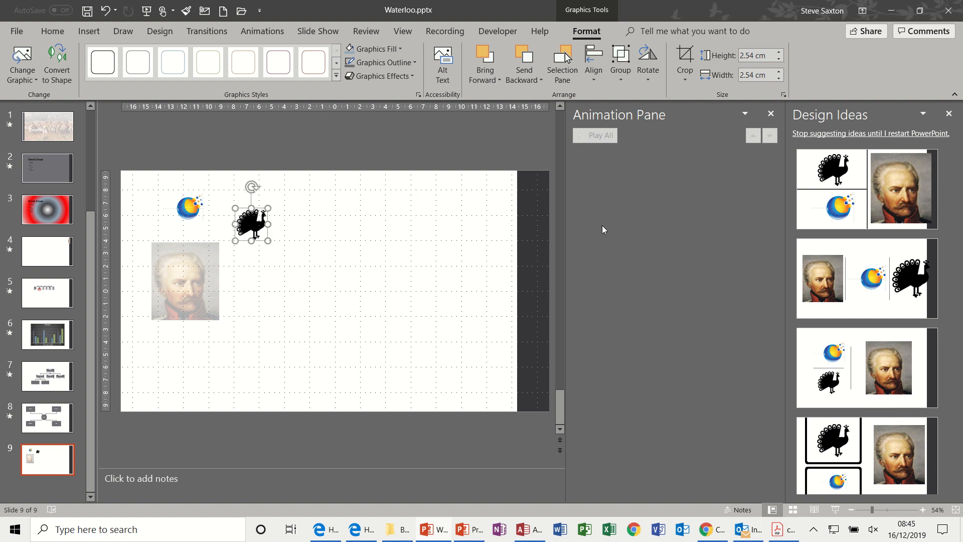
# Close the Design Ideas and Animation panes and deselect the peacock icon.
pyautogui.click(950, 123)
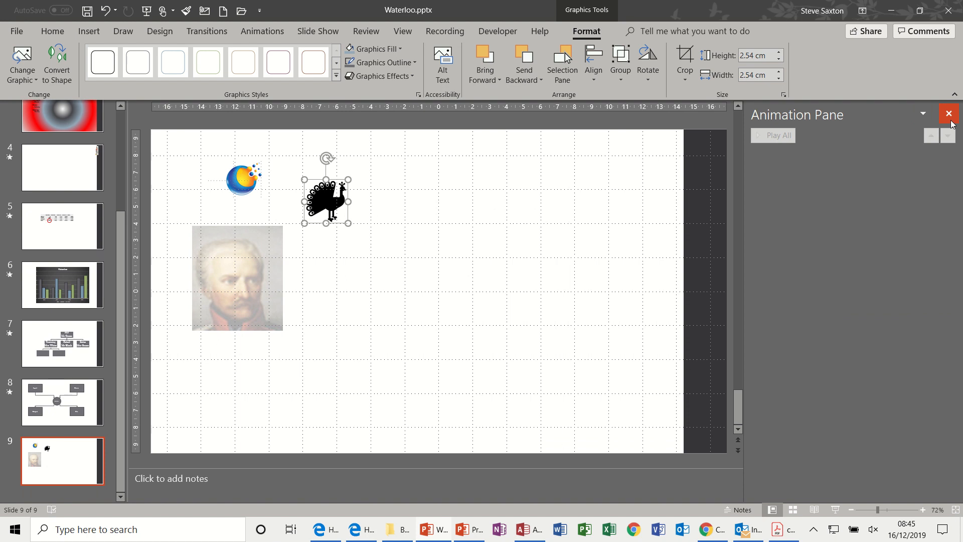
pyautogui.click(949, 114)
pyautogui.click(490, 265)
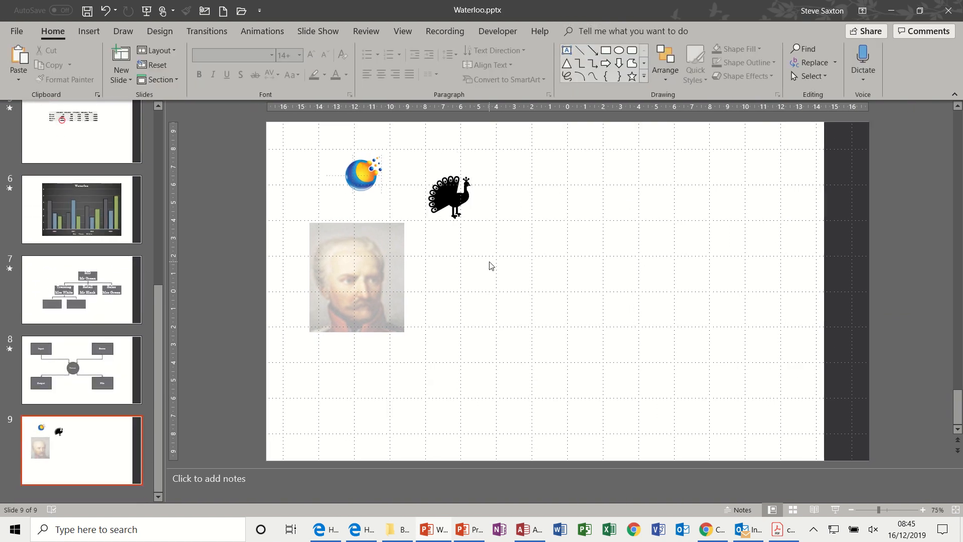
# Insert the green-headed vine plant from the All Animated Models category of the online 3D models onto slide 9.
pyautogui.click(89, 31)
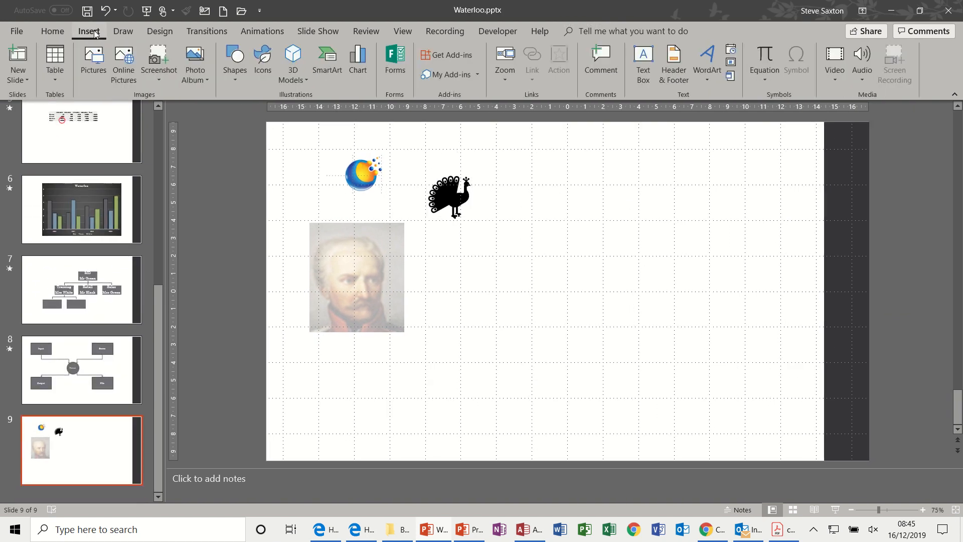
pyautogui.click(307, 83)
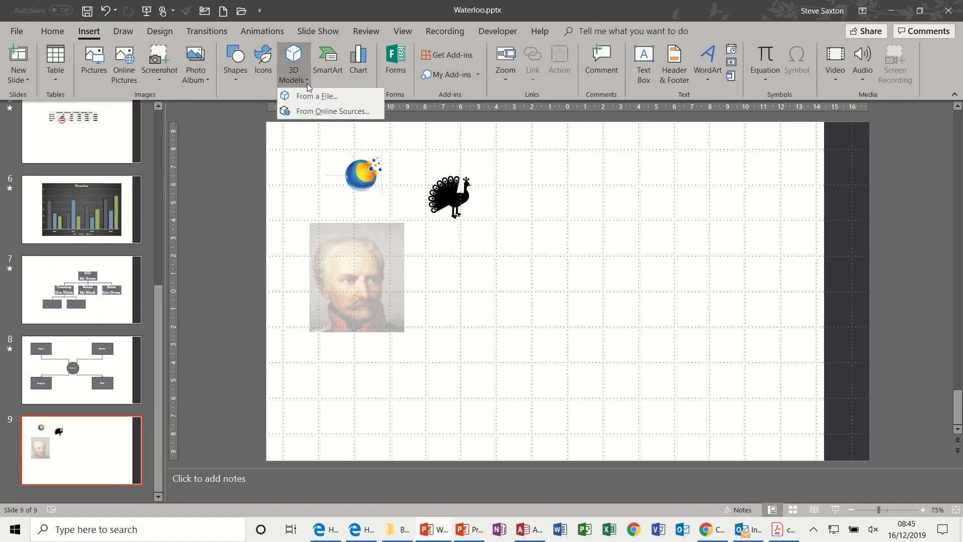
pyautogui.click(329, 110)
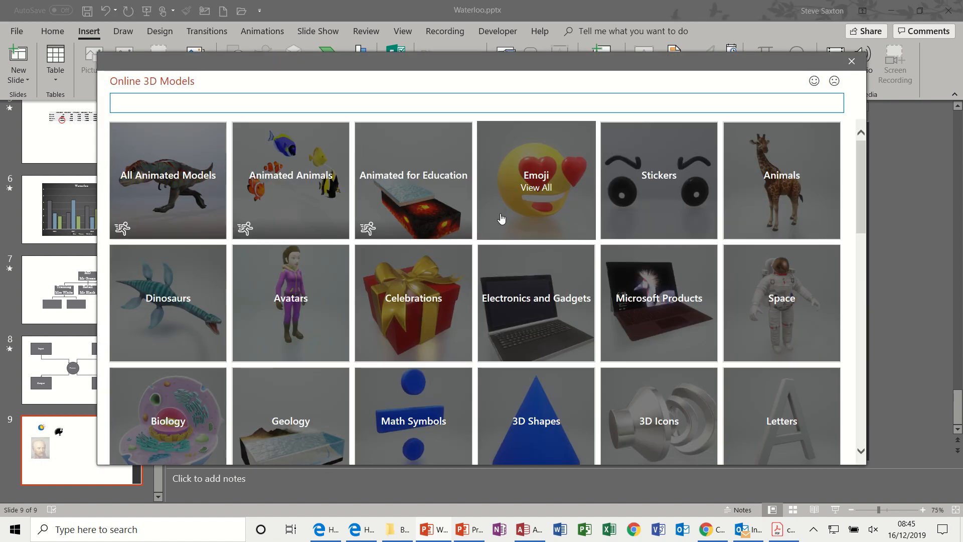
pyautogui.click(205, 197)
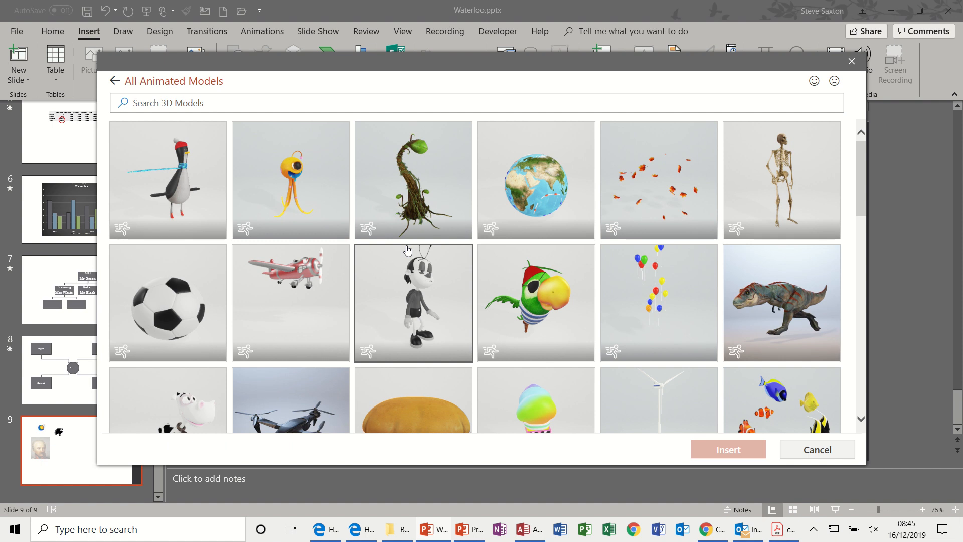
pyautogui.click(411, 192)
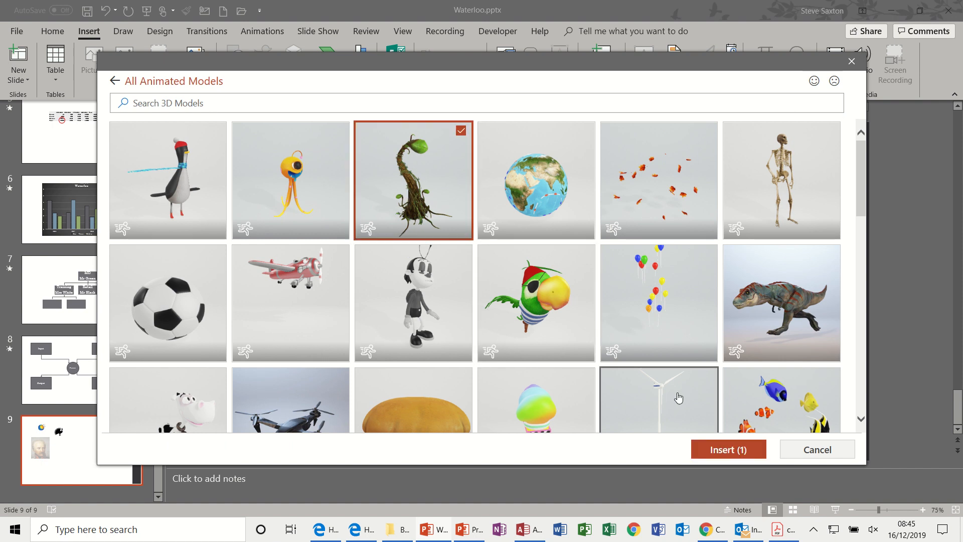
pyautogui.click(725, 450)
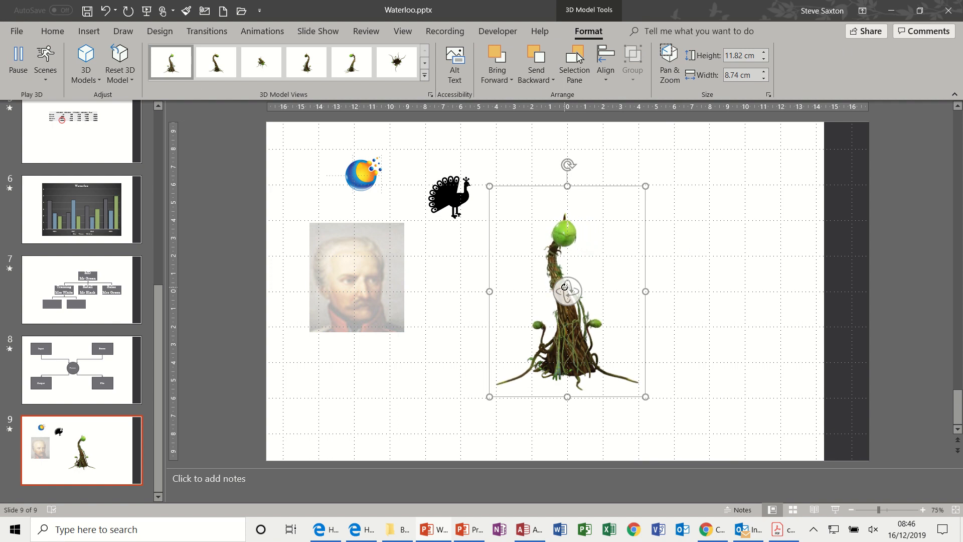
# Rotate the 3D plant model so its head faces the portrait, move it slightly up and to the right, and deselect it.
pyautogui.moveTo(564, 287); pyautogui.dragTo(627, 247)
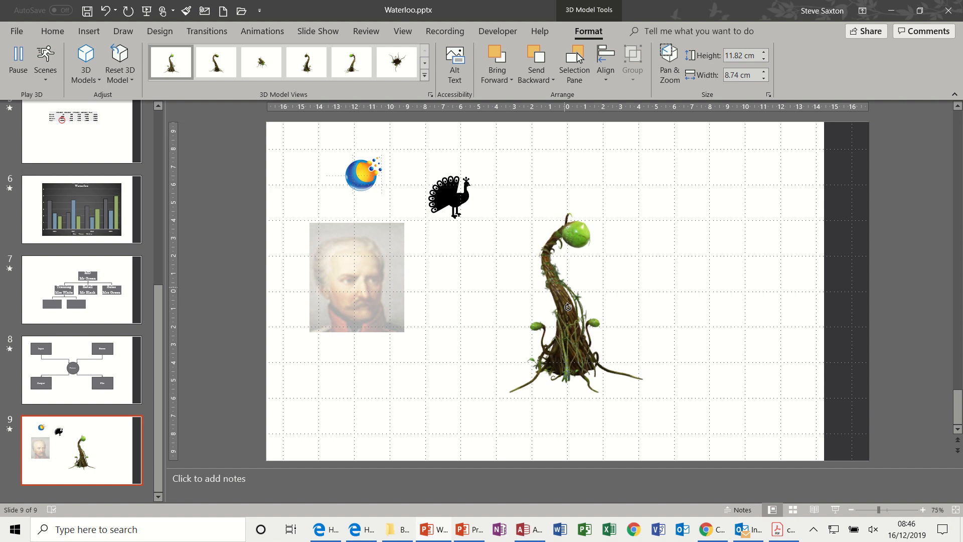
pyautogui.moveTo(477, 256); pyautogui.dragTo(494, 308)
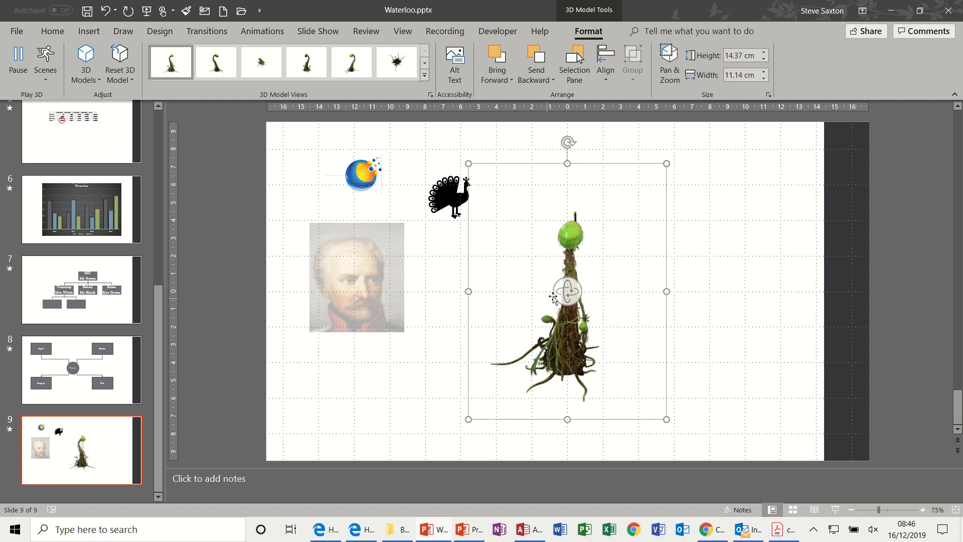
pyautogui.moveTo(569, 291); pyautogui.dragTo(482, 269)
pyautogui.moveTo(564, 287); pyautogui.dragTo(618, 300)
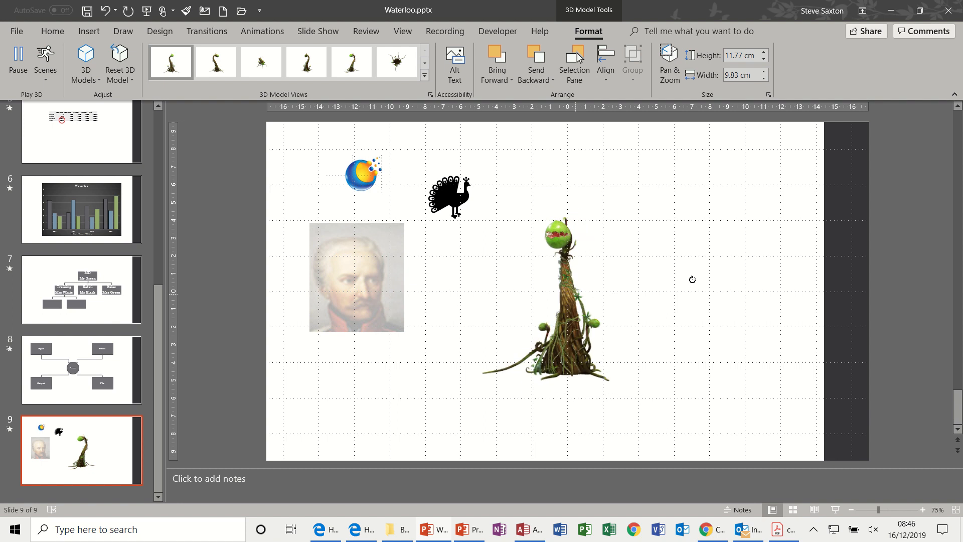
pyautogui.moveTo(692, 280); pyautogui.dragTo(587, 364)
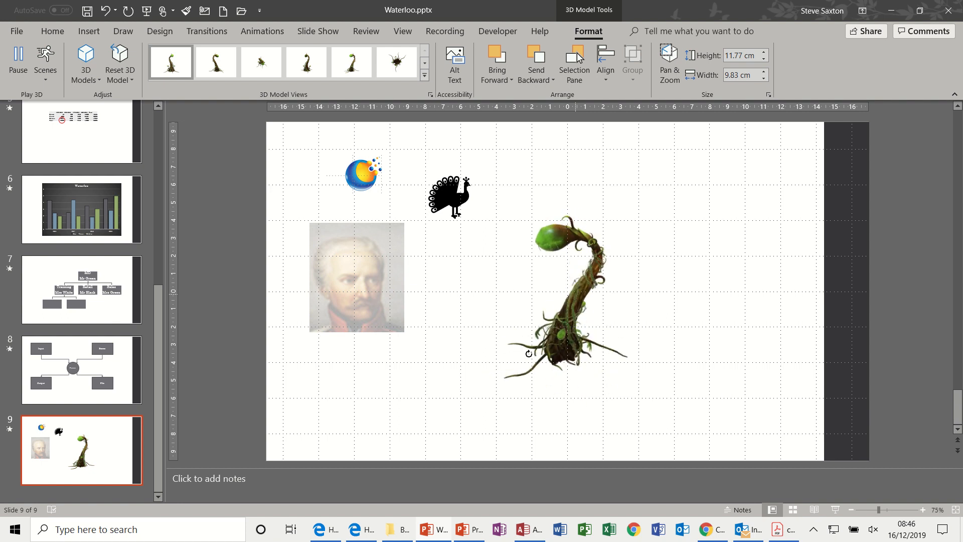
pyautogui.moveTo(508, 336); pyautogui.dragTo(509, 338)
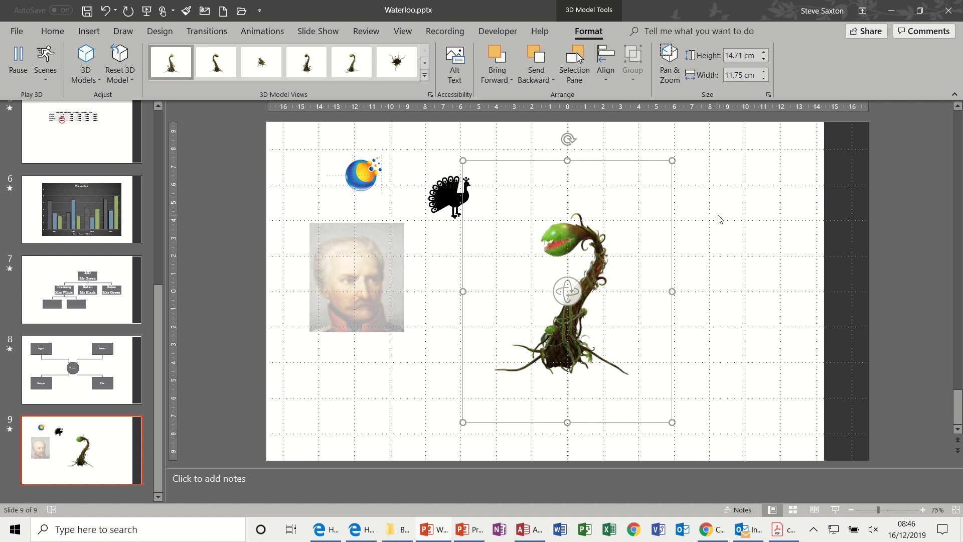
pyautogui.moveTo(652, 162); pyautogui.dragTo(694, 155)
pyautogui.click(455, 293)
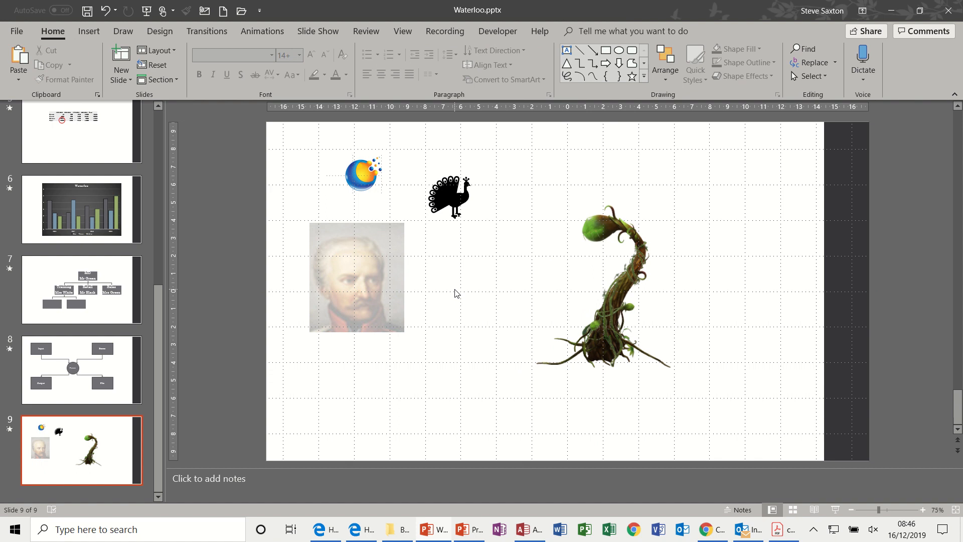